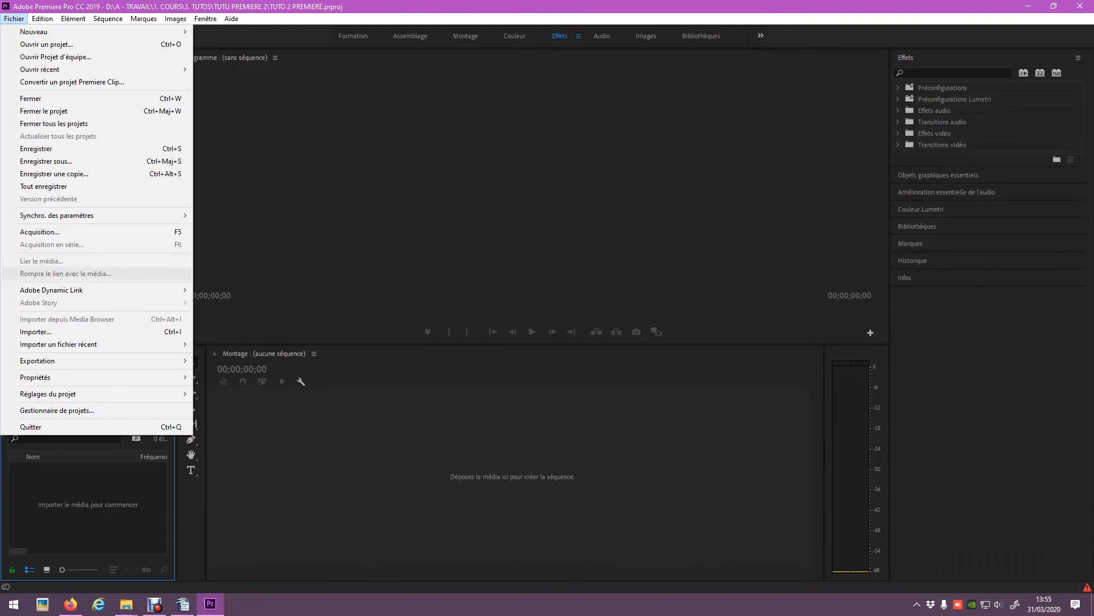
# - Import the entire TUTO PREMIERE.prproj project from the TUTO PREMIERE 1 folder into the current project
pyautogui.click(35, 331)
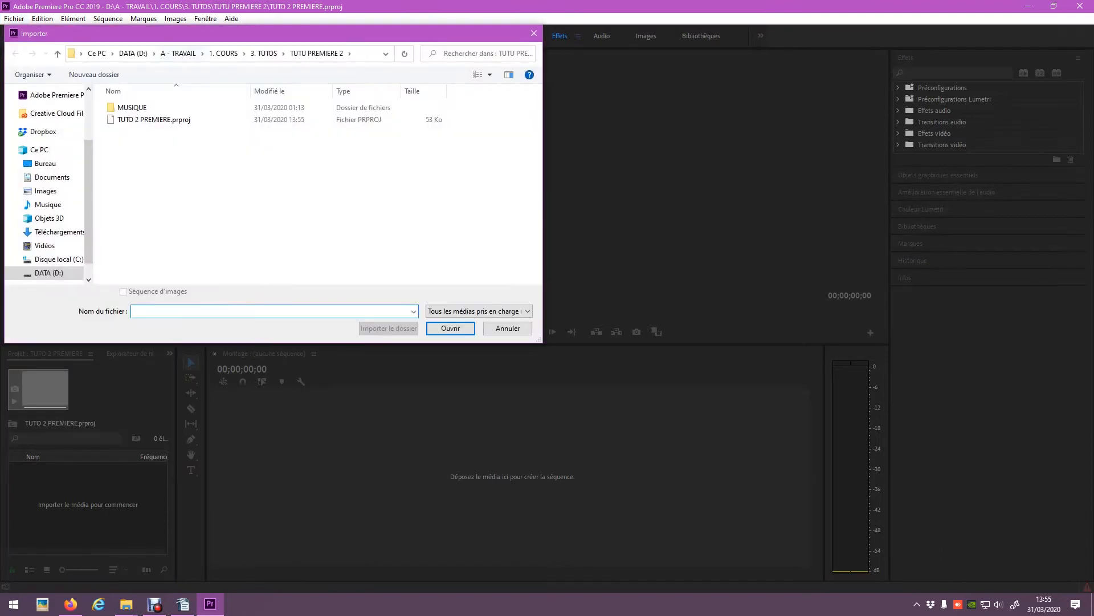
pyautogui.click(403, 75)
pyautogui.doubleClick(274, 150)
pyautogui.click(285, 201)
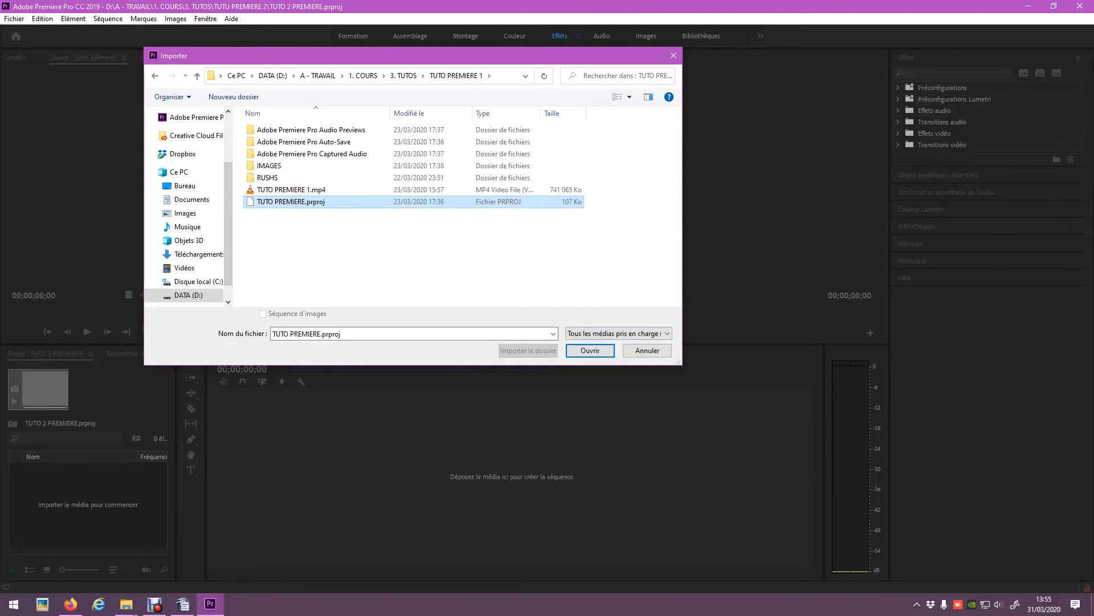
pyautogui.press('Return')
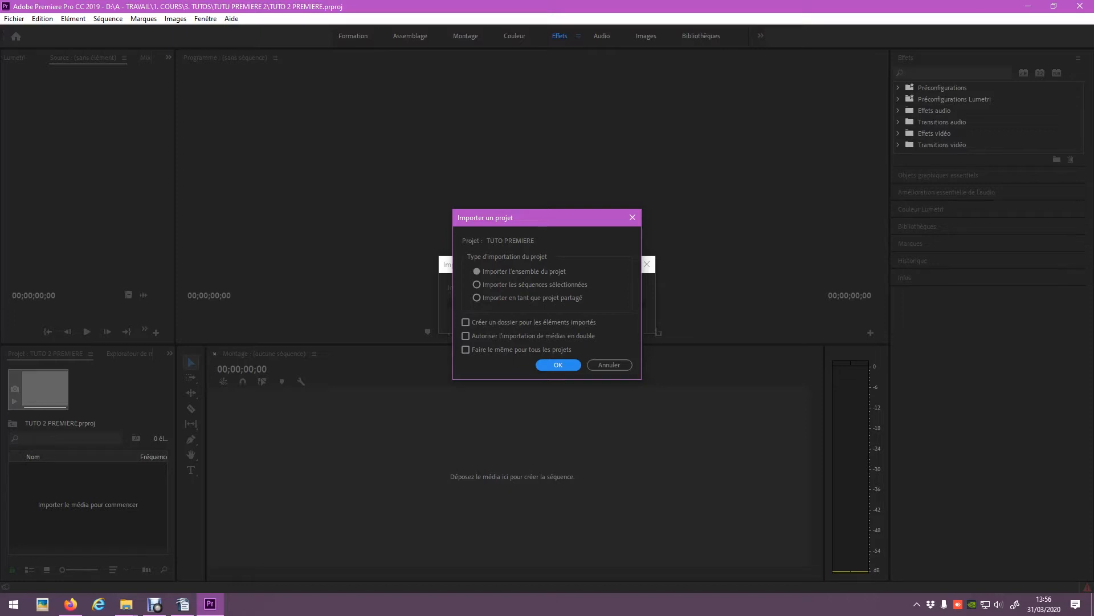
pyautogui.click(558, 365)
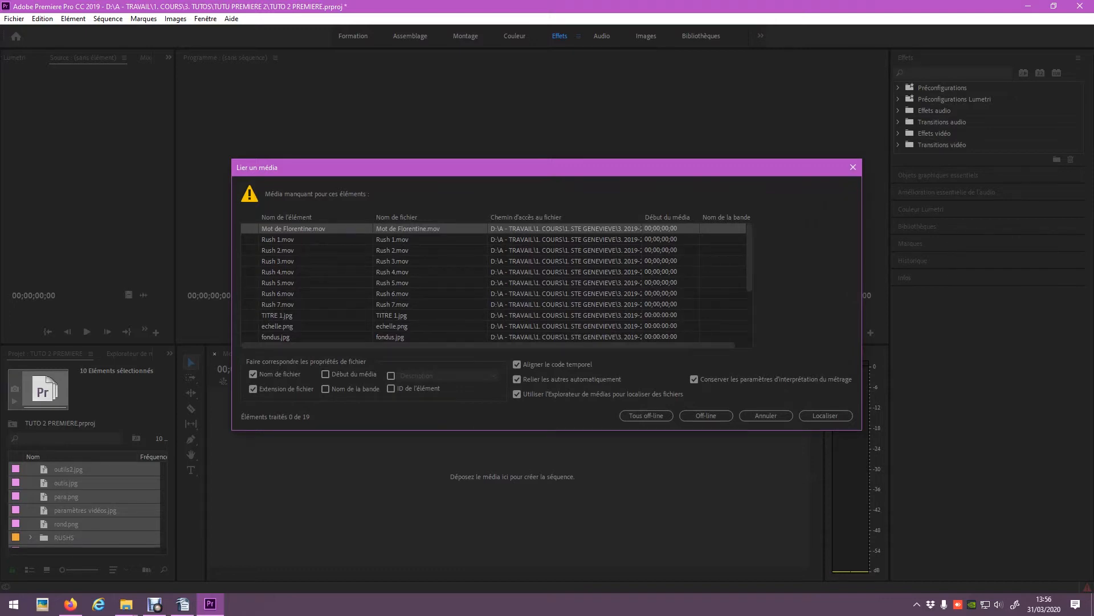
# - Relink the missing .mov clips by locating the first one in the RUSHS folder of TUTO PREMIERE 1
pyautogui.click(824, 415)
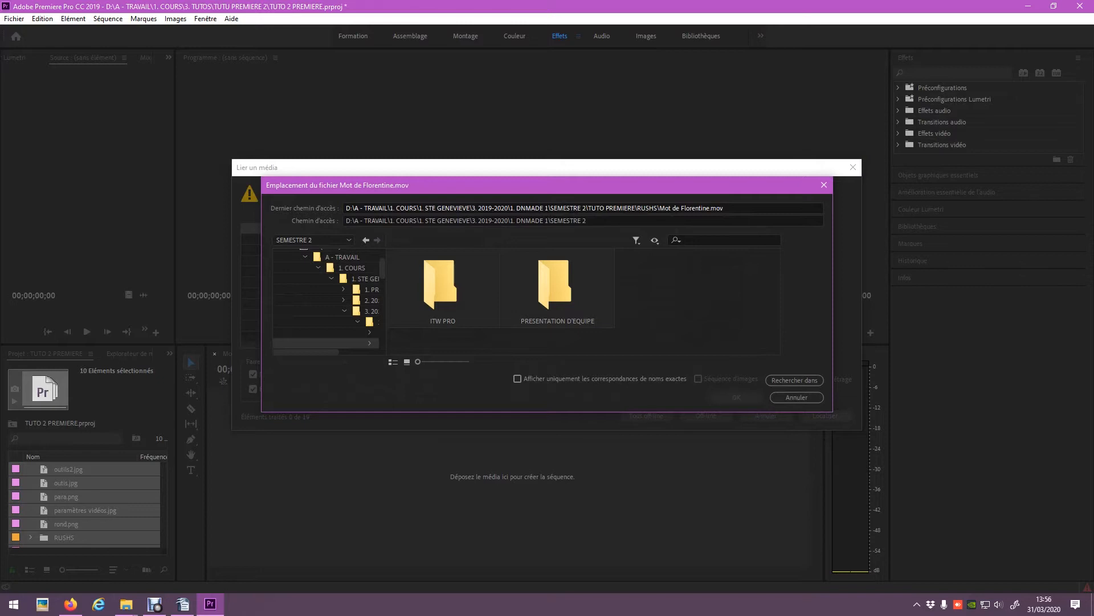
pyautogui.moveTo(385, 297); pyautogui.dragTo(468, 297)
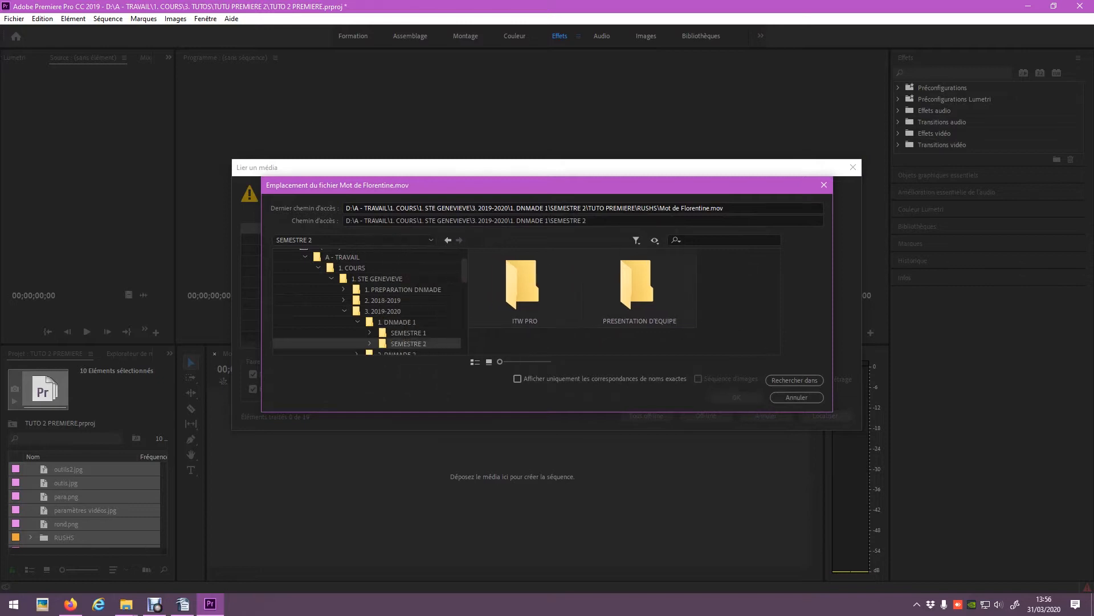
pyautogui.click(344, 310)
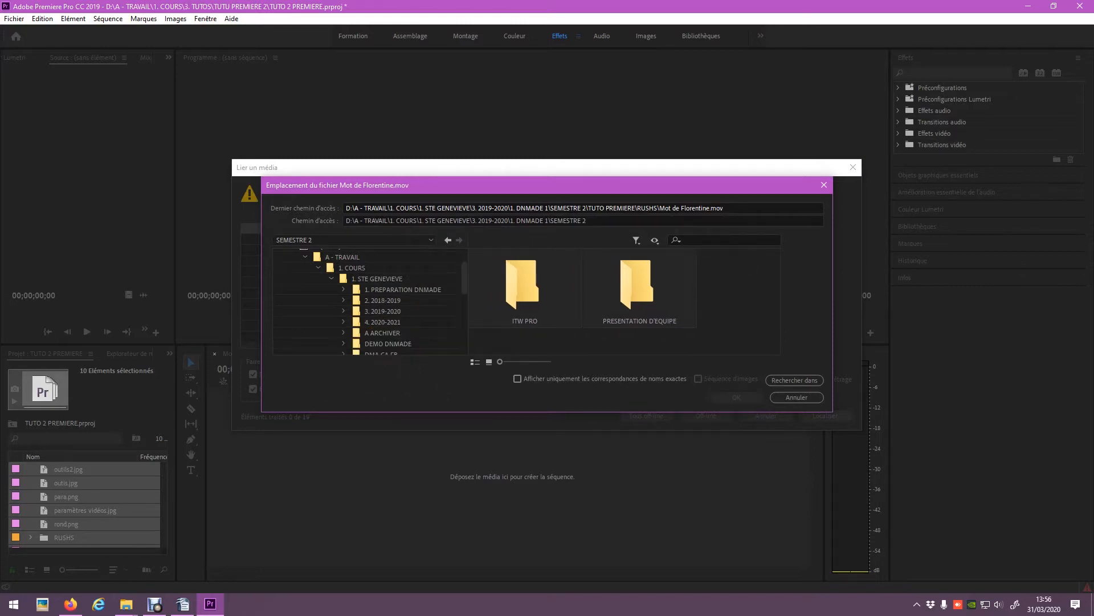
pyautogui.click(318, 268)
pyautogui.click(351, 268)
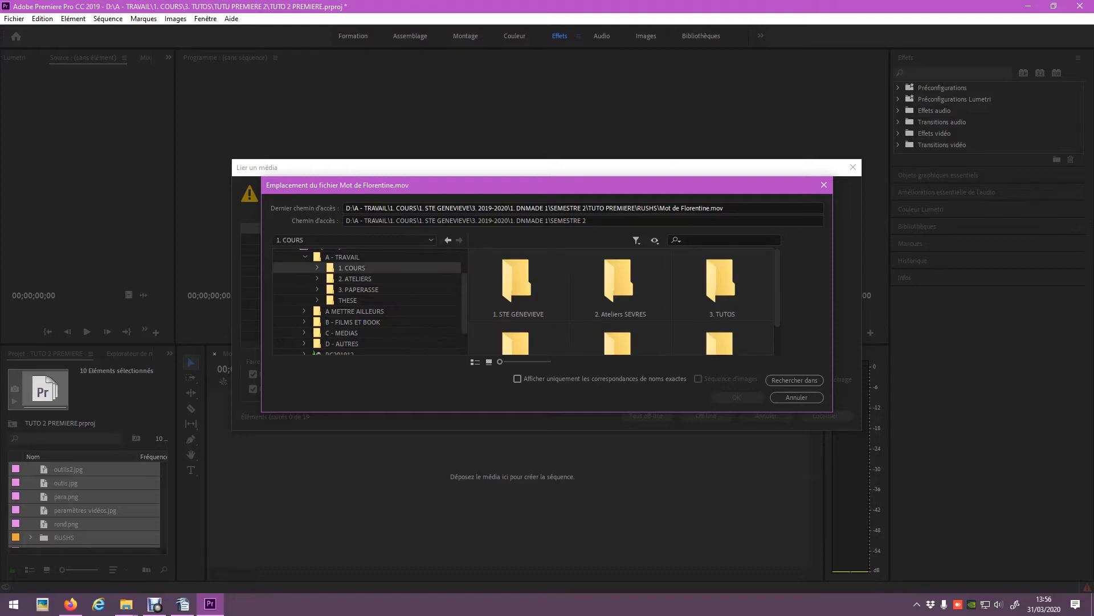
pyautogui.doubleClick(721, 282)
pyautogui.doubleClick(622, 282)
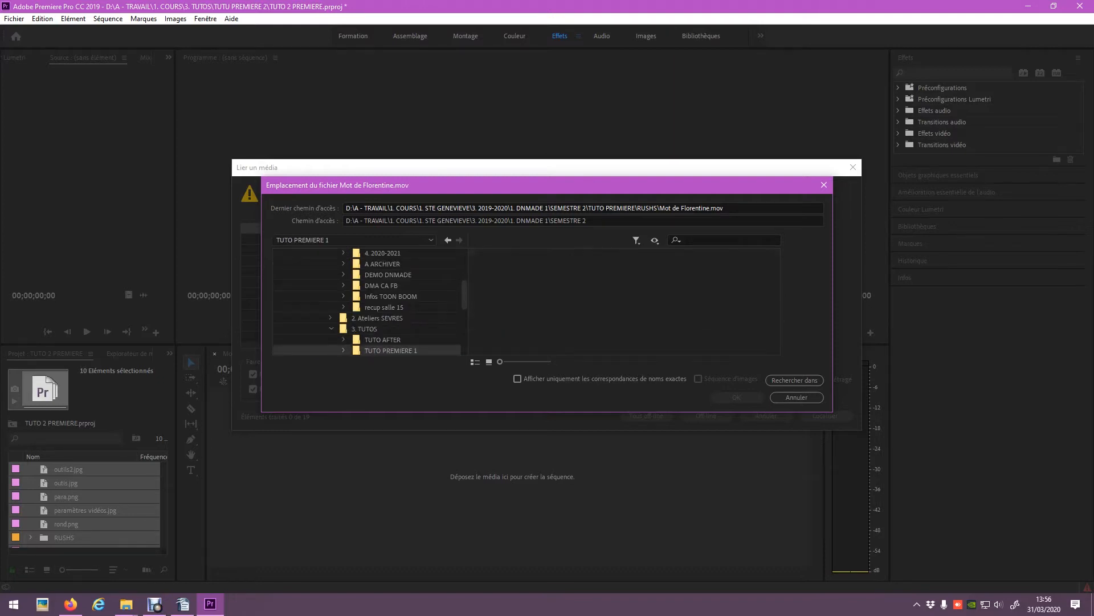
pyautogui.scroll(-2, 719, 285)
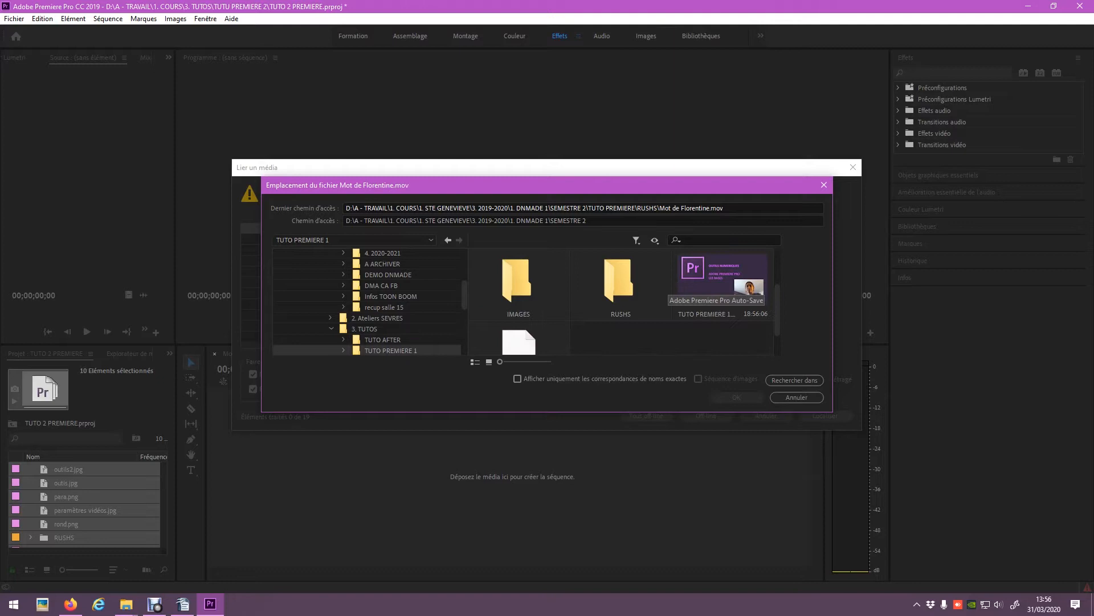
pyautogui.doubleClick(621, 288)
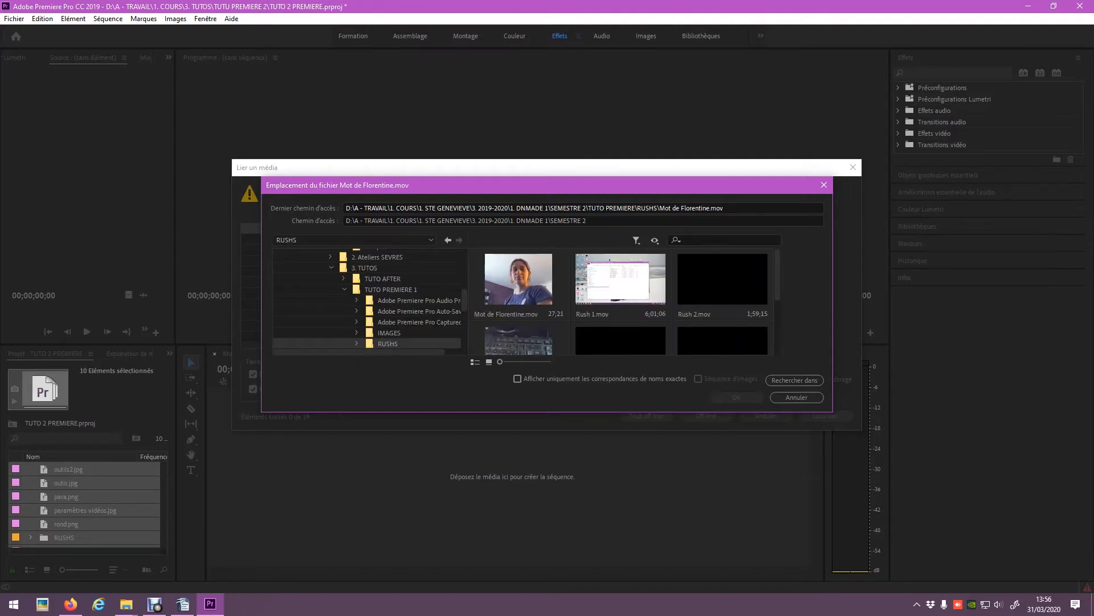
pyautogui.doubleClick(518, 282)
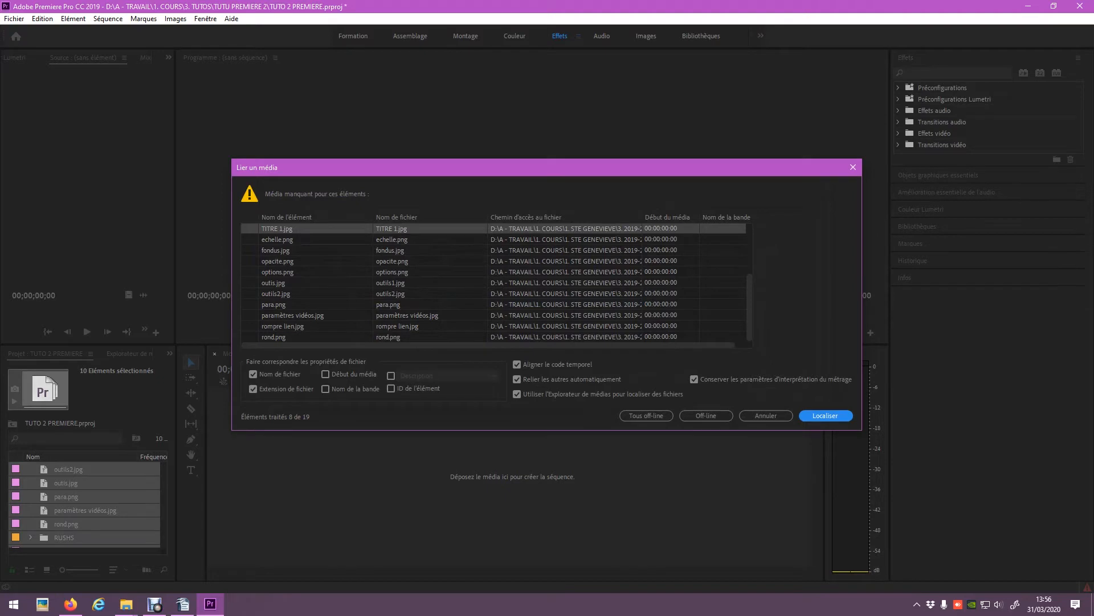
# - Relink the remaining missing images by locating TITRE 1.jpg in the IMAGES folder of TUTO PREMIERE 1
pyautogui.click(825, 416)
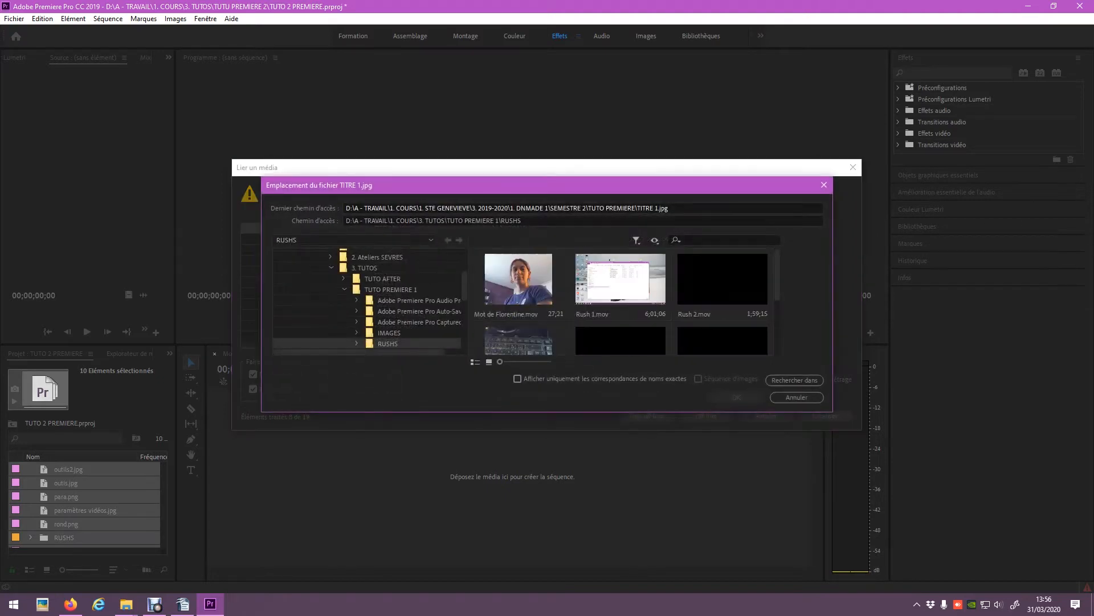
pyautogui.scroll(-1, 367, 300)
pyautogui.scroll(1, 367, 300)
pyautogui.click(389, 333)
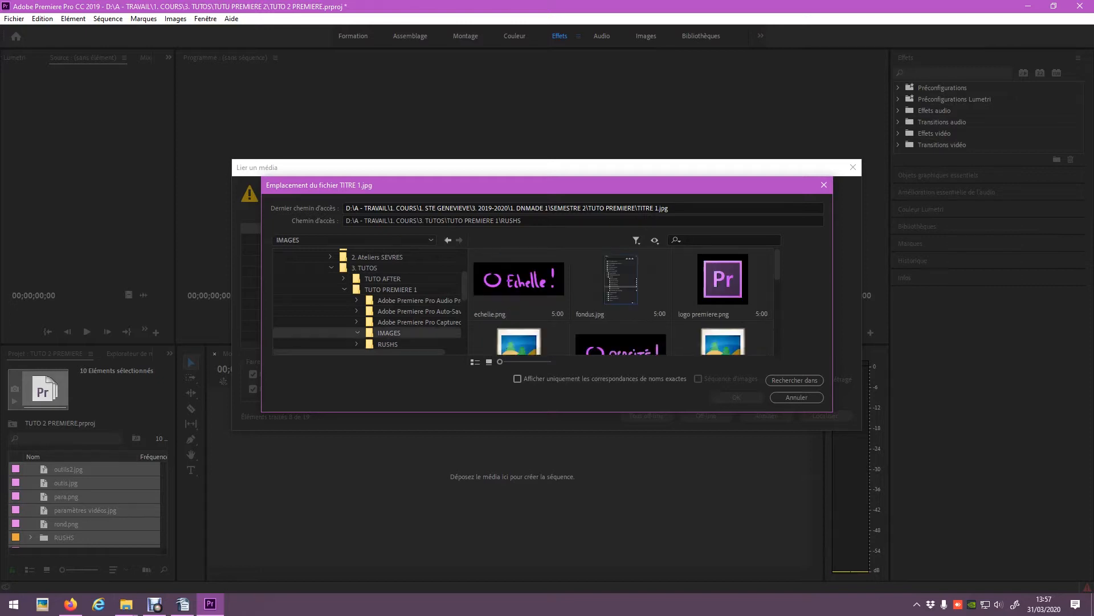
pyautogui.scroll(-1, 624, 302)
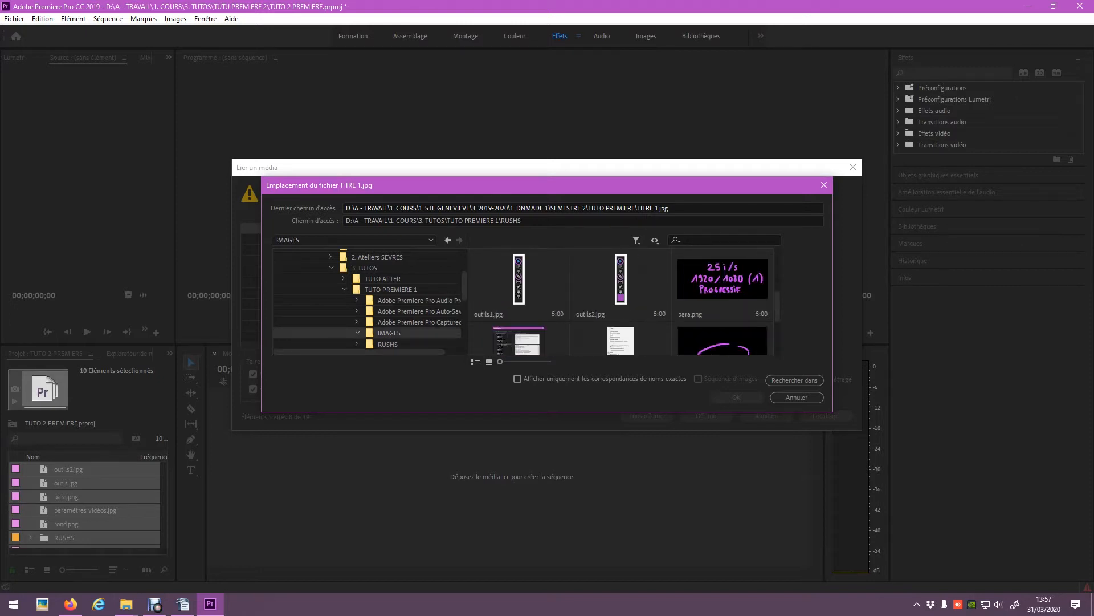
pyautogui.scroll(-1, 624, 302)
pyautogui.scroll(-1, 621, 302)
pyautogui.doubleClick(519, 310)
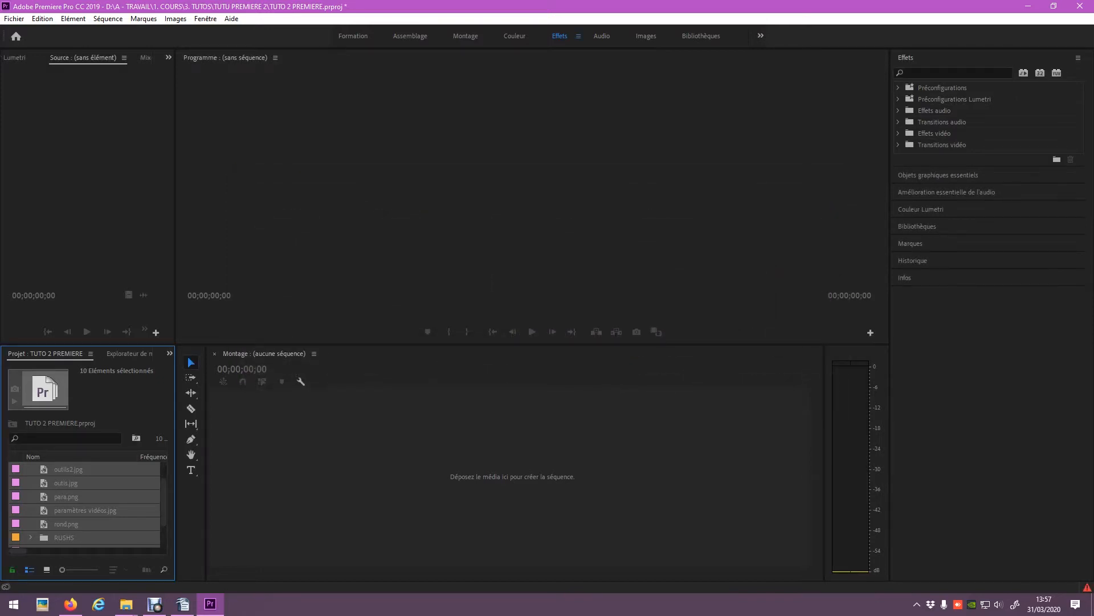
# - Clear the selection of imported items and examine individual images such as echelle.png and paramètres vidéos.jpg in the project
pyautogui.moveTo(163, 502); pyautogui.dragTo(163, 488)
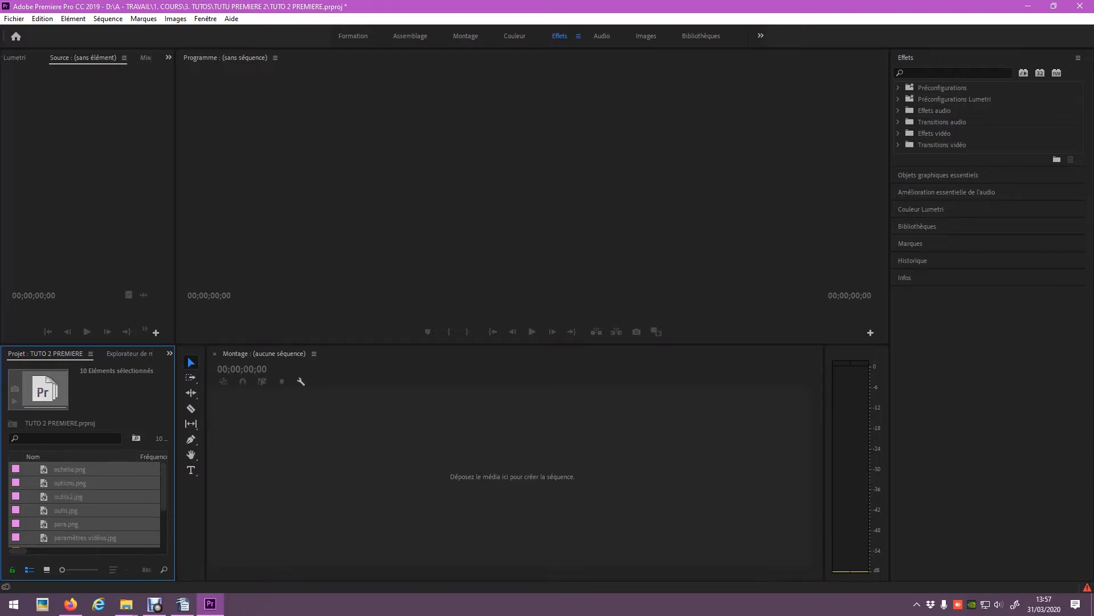
pyautogui.click(66, 509)
pyautogui.hotkey('ctrl', 'shift', 'a')
pyautogui.click(69, 496)
pyautogui.click(69, 483)
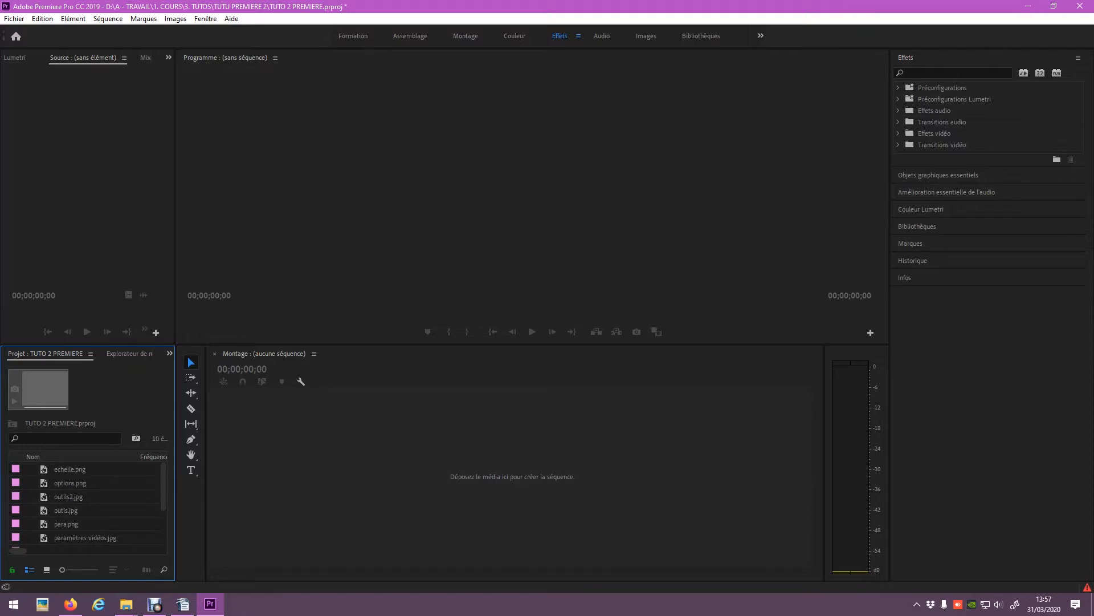
pyautogui.click(69, 469)
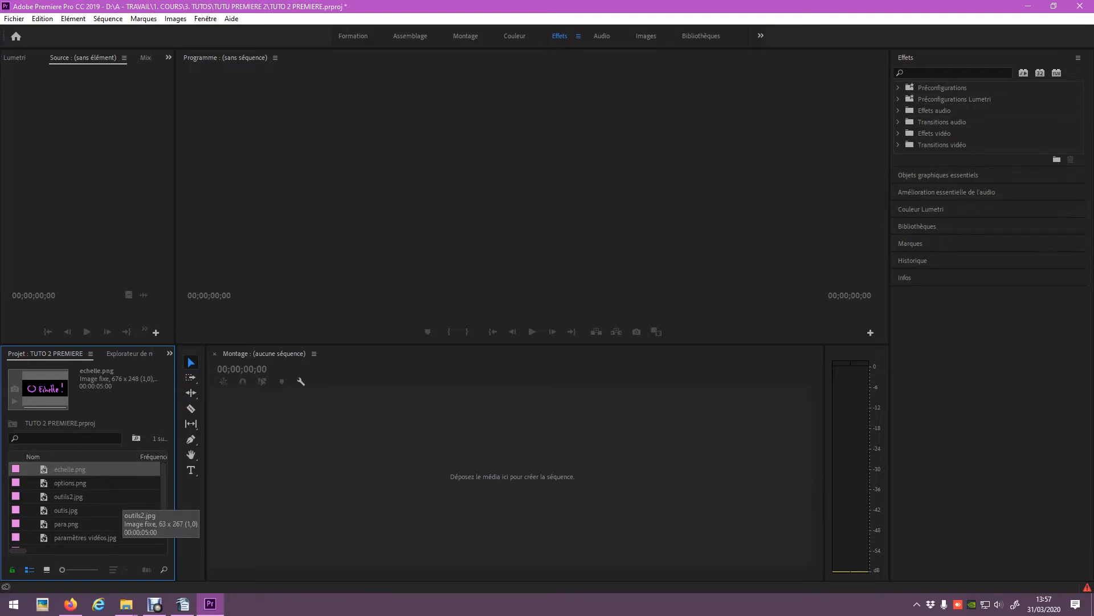
pyautogui.click(85, 510)
pyautogui.click(86, 538)
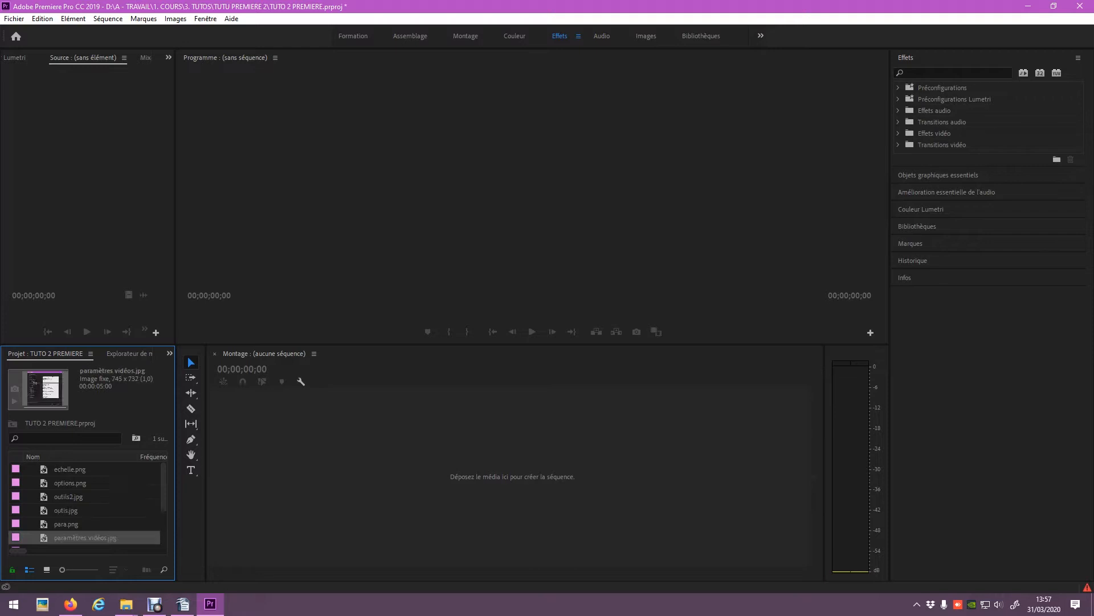
# - Open the imported Séquence 01 in the timeline and move the playhead to 00:00:13:03 on the title shot
pyautogui.scroll(-2, 86, 513)
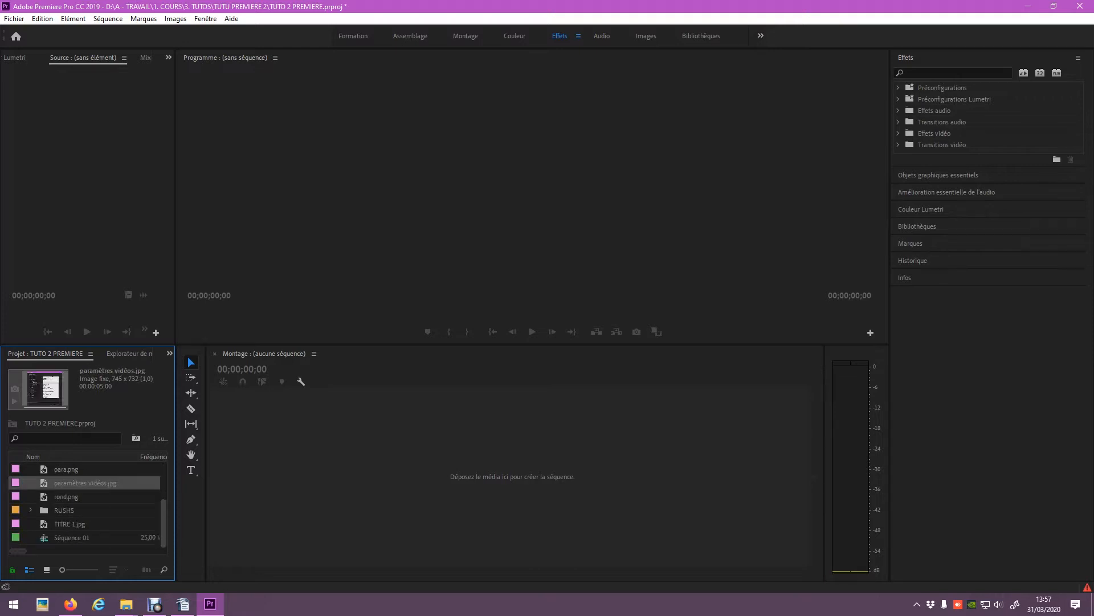
pyautogui.doubleClick(72, 537)
pyautogui.moveTo(687, 380); pyautogui.dragTo(452, 381)
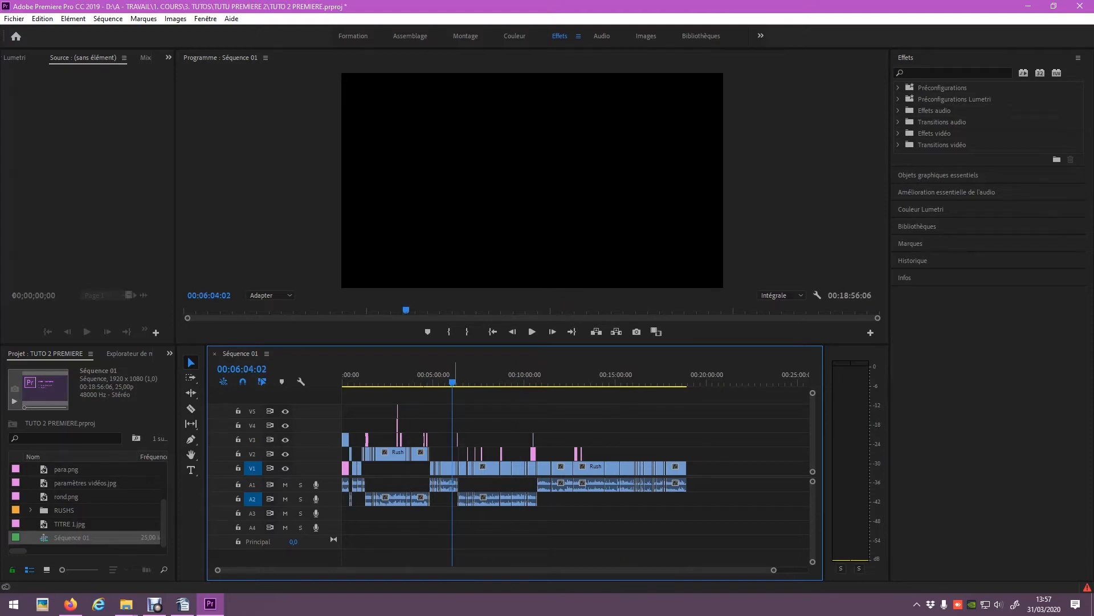
pyautogui.moveTo(455, 378); pyautogui.dragTo(346, 378)
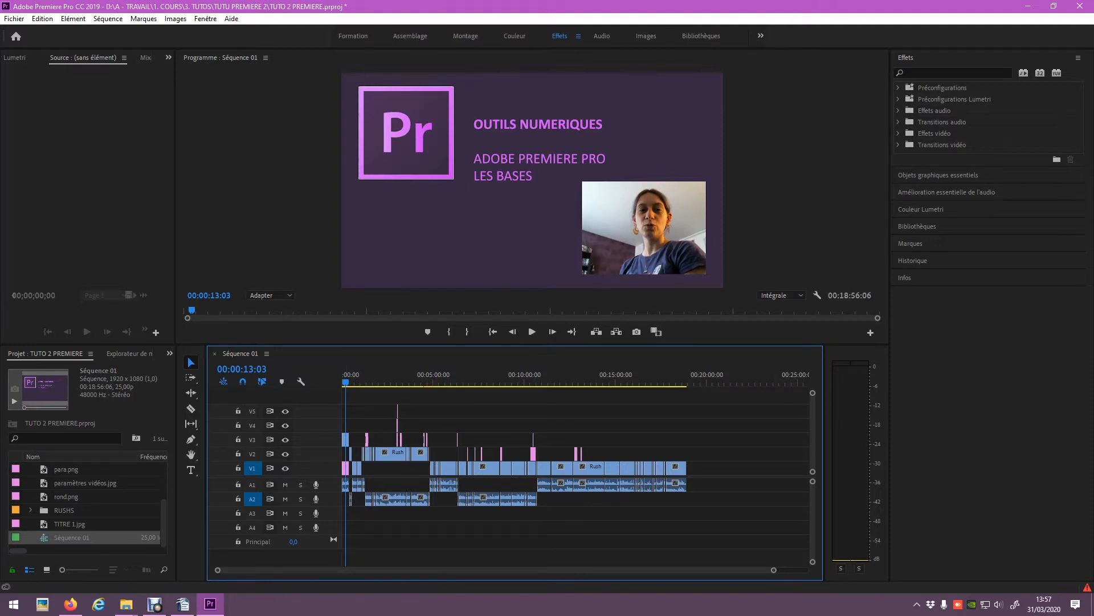
pyautogui.hotkey('shift', '1')
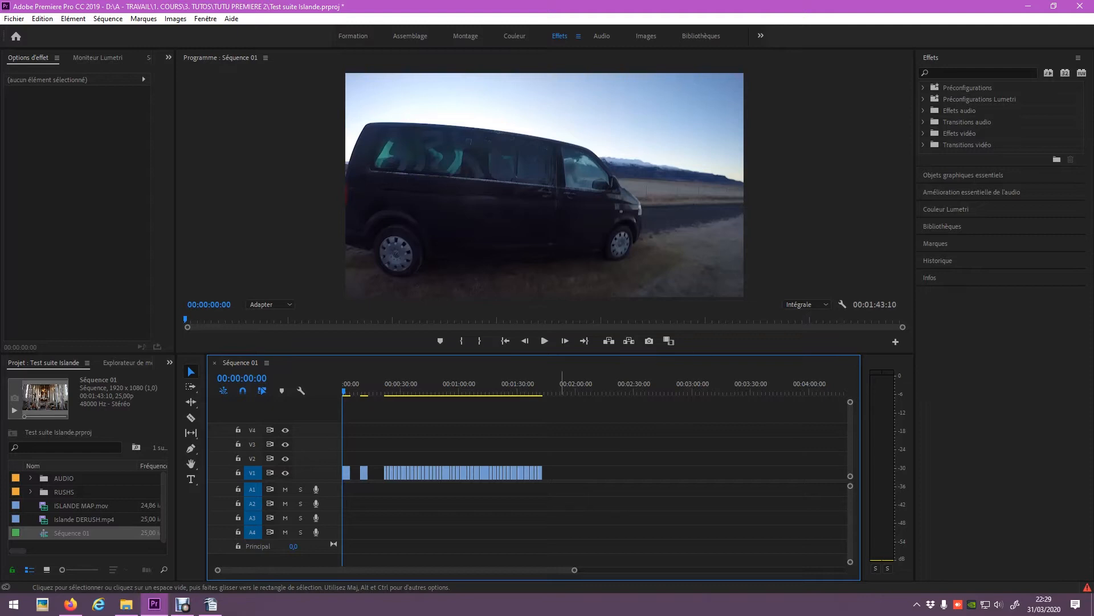
# - Move the Séquence 01 playhead to 00:00:36:24 and delete the existing Red_Tapes music file from the AUDIO bin
pyautogui.moveTo(575, 570); pyautogui.dragTo(541, 570)
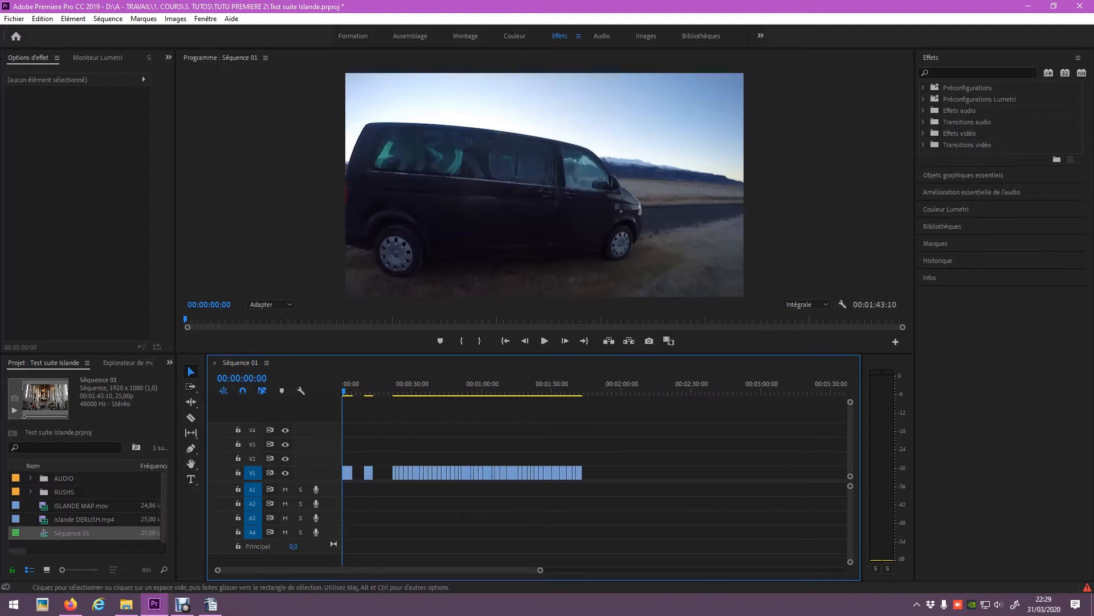
pyautogui.moveTo(397, 391); pyautogui.dragTo(428, 391)
pyautogui.click(30, 478)
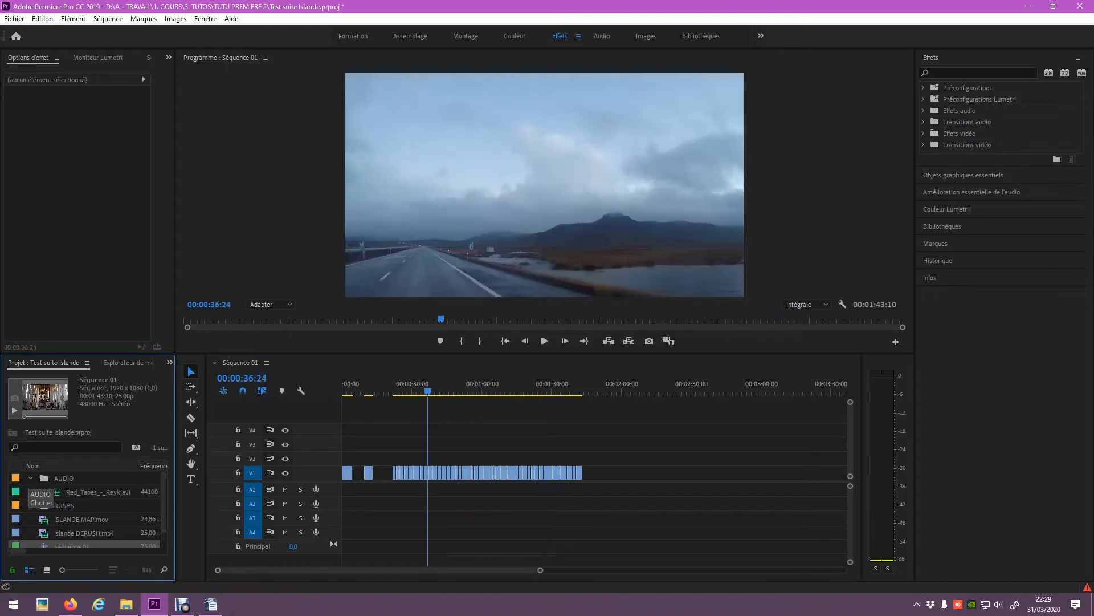
pyautogui.click(56, 492)
pyautogui.press('Delete')
# - Import both music tracks, Road Trip and On the Roadtrip, from the TUTU PREMIERE 2 MUSIQUE folder into the AUDIO bin
pyautogui.click(63, 478)
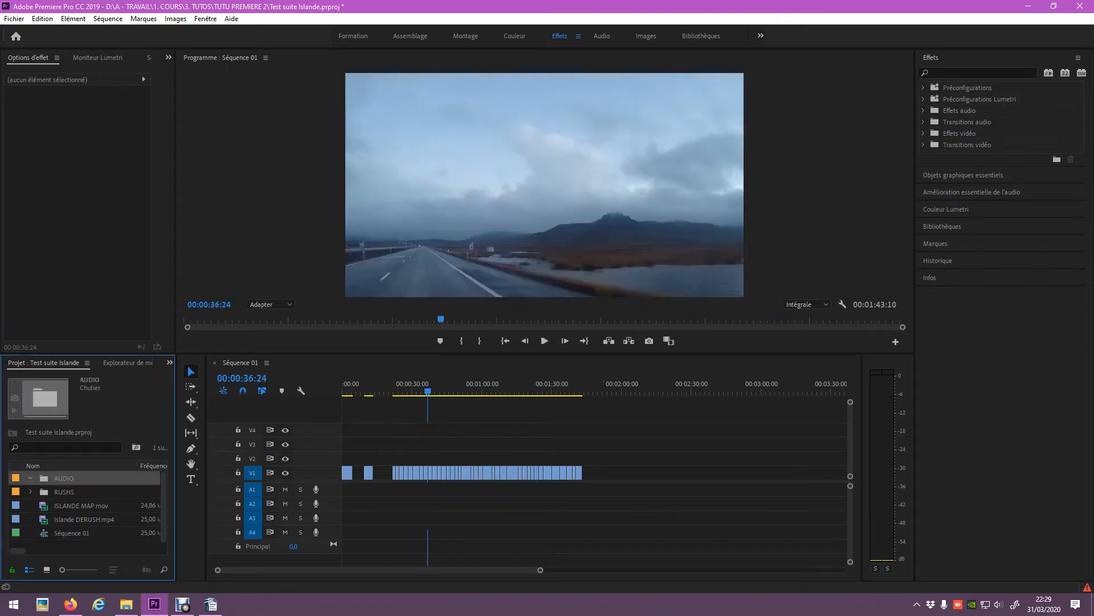
pyautogui.click(14, 18)
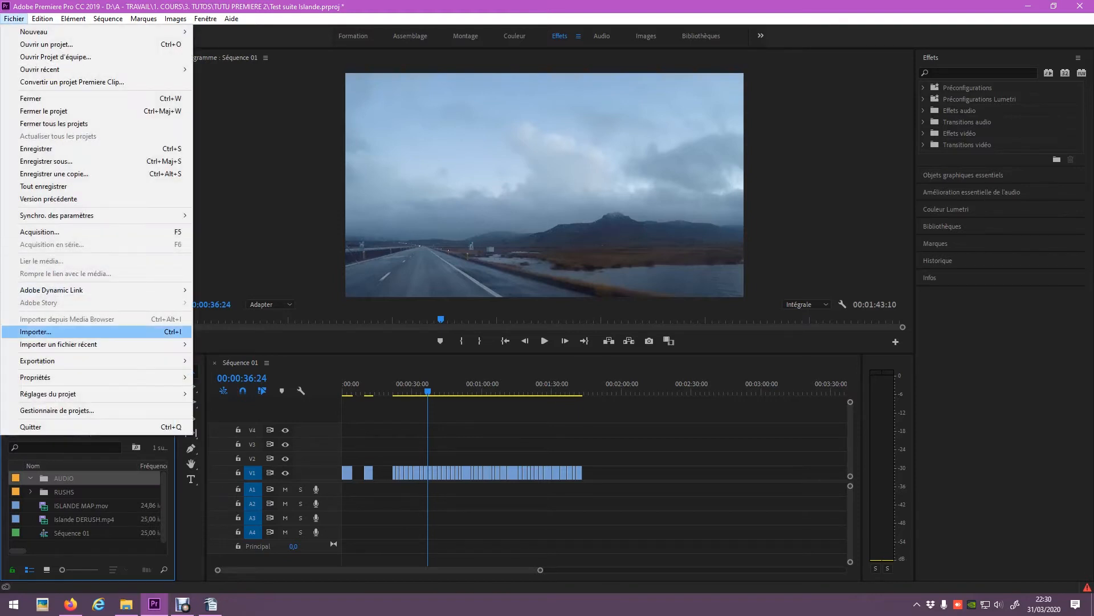
pyautogui.click(51, 332)
pyautogui.click(133, 53)
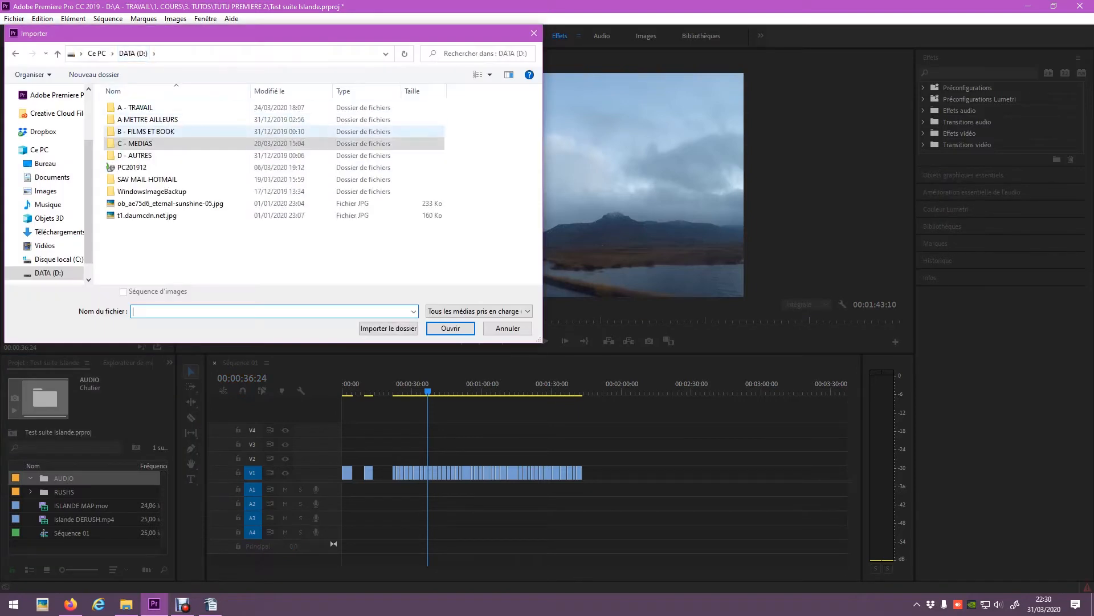
pyautogui.doubleClick(136, 107)
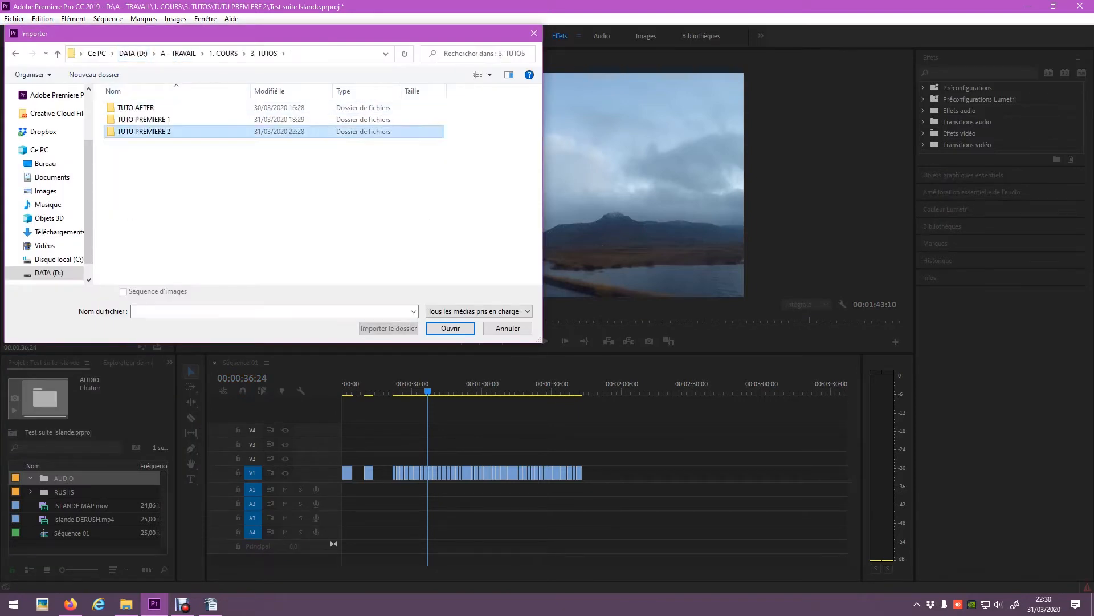
pyautogui.doubleClick(143, 131)
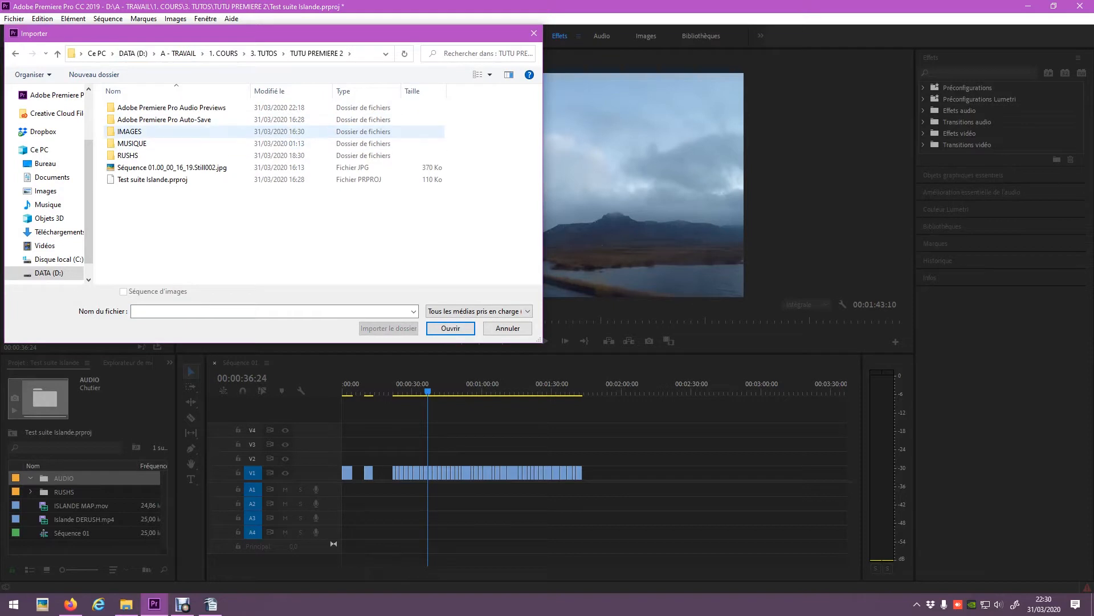
pyautogui.click(141, 143)
pyautogui.doubleClick(141, 143)
pyautogui.click(143, 107)
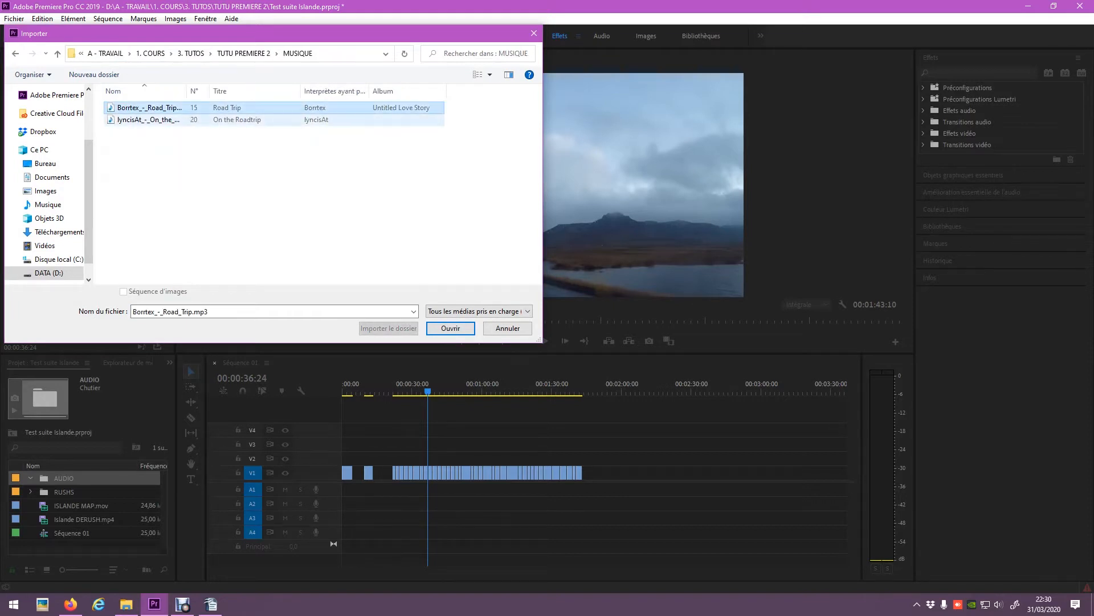
pyautogui.keyDown('ctrl'); pyautogui.click(142, 119); pyautogui.keyUp('ctrl')
pyautogui.press('Return')
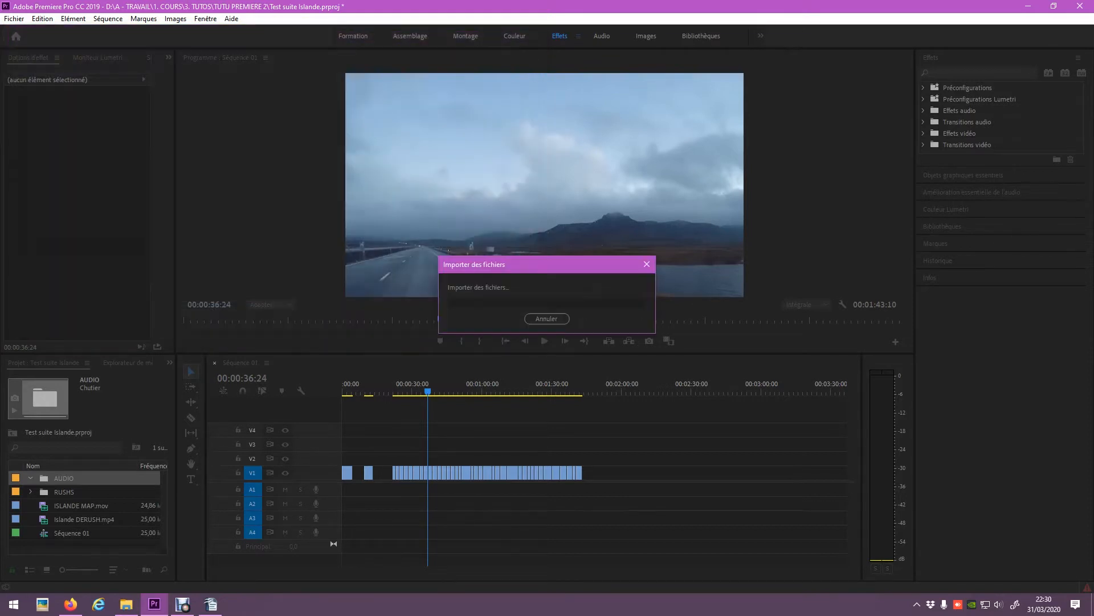
# - Place the Road Trip track on A1 and the On the Roadtrip track on A2, both at the start of the sequence
pyautogui.click(98, 492)
pyautogui.click(98, 491)
pyautogui.moveTo(98, 491); pyautogui.dragTo(349, 490)
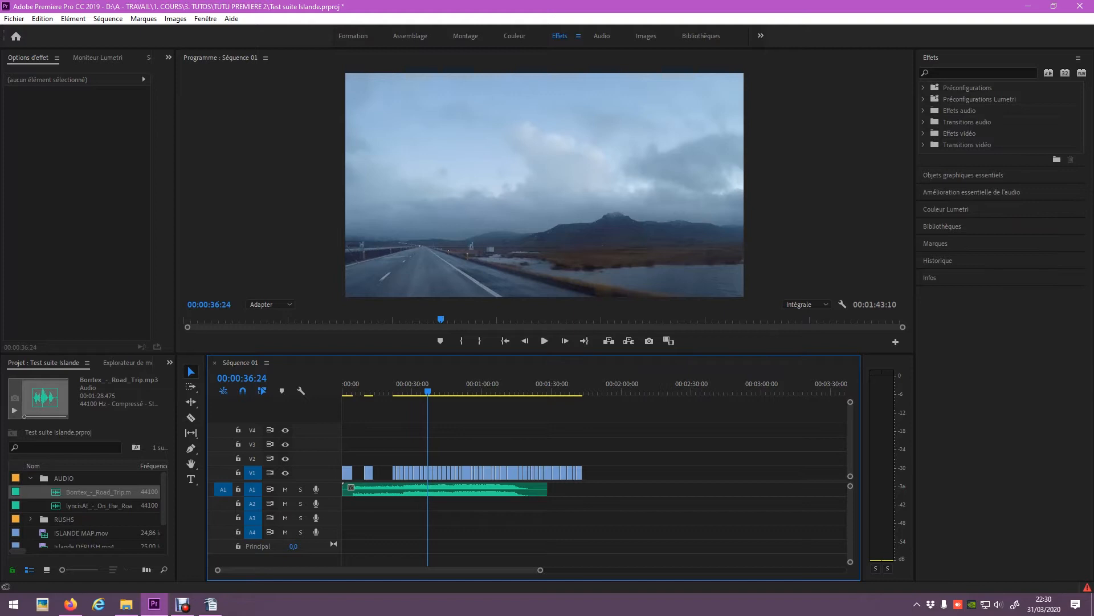
pyautogui.click(98, 505)
pyautogui.moveTo(98, 505); pyautogui.dragTo(349, 504)
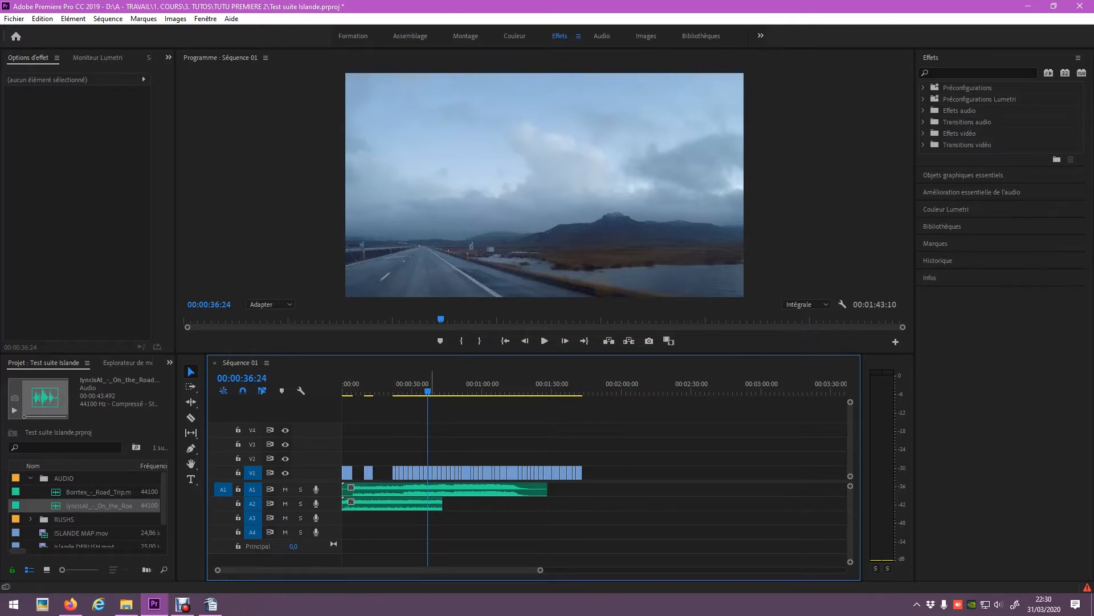
# - Play Séquence 01 with both music tracks, then solo track A1 and listen to Road Trip alone
pyautogui.click(390, 389)
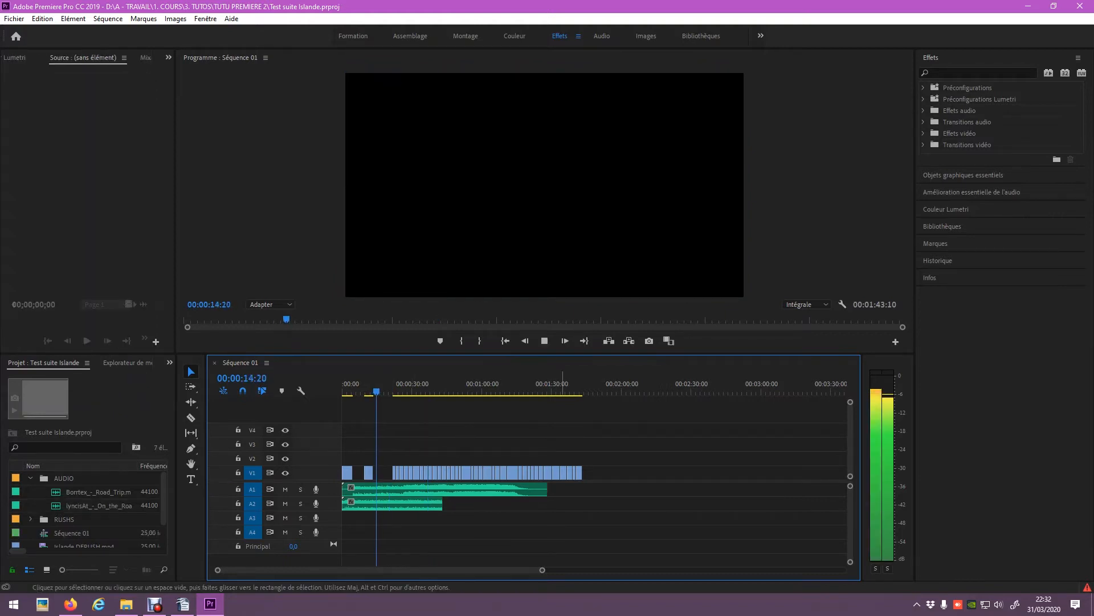
pyautogui.press('space')
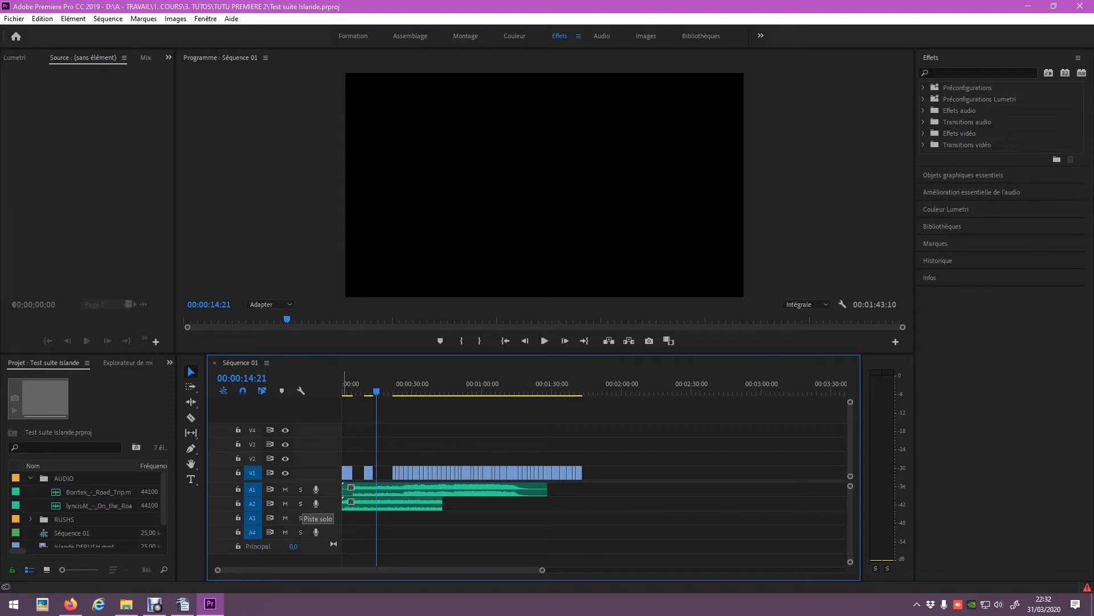
pyautogui.click(300, 489)
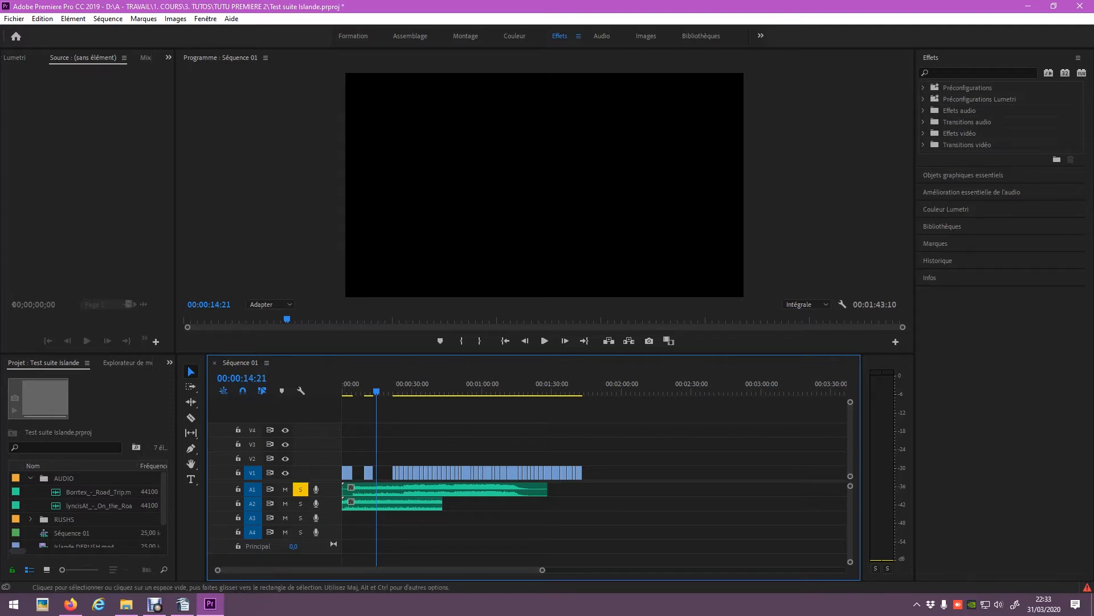
pyautogui.press('space')
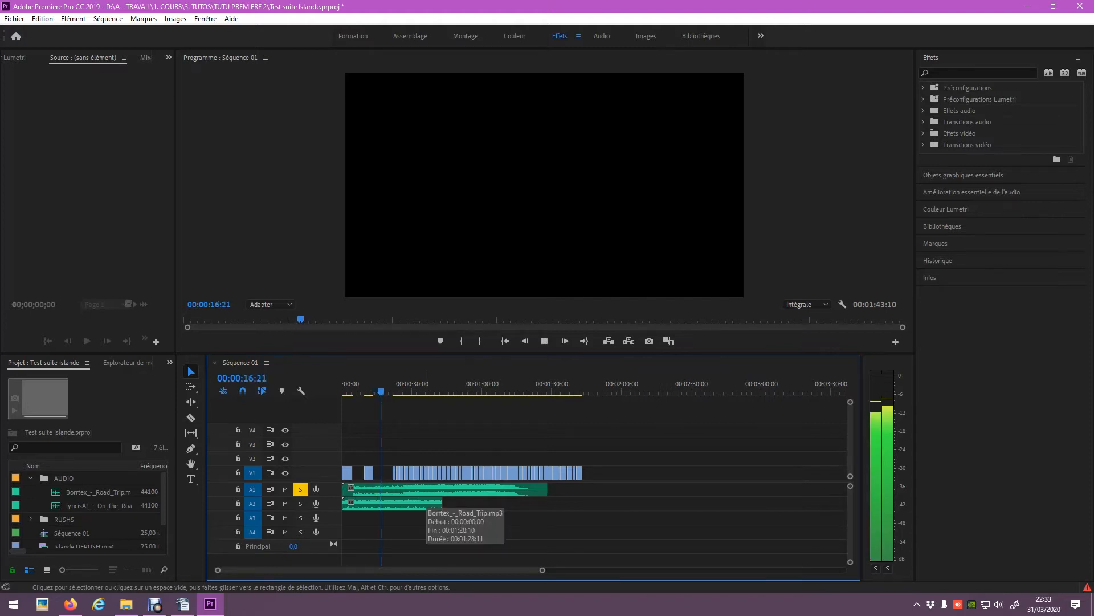
pyautogui.press('space')
# - Switch the solo from track A1 to A2 and listen to On the Roadtrip alone
pyautogui.click(301, 504)
pyautogui.click(300, 489)
pyautogui.press('space')
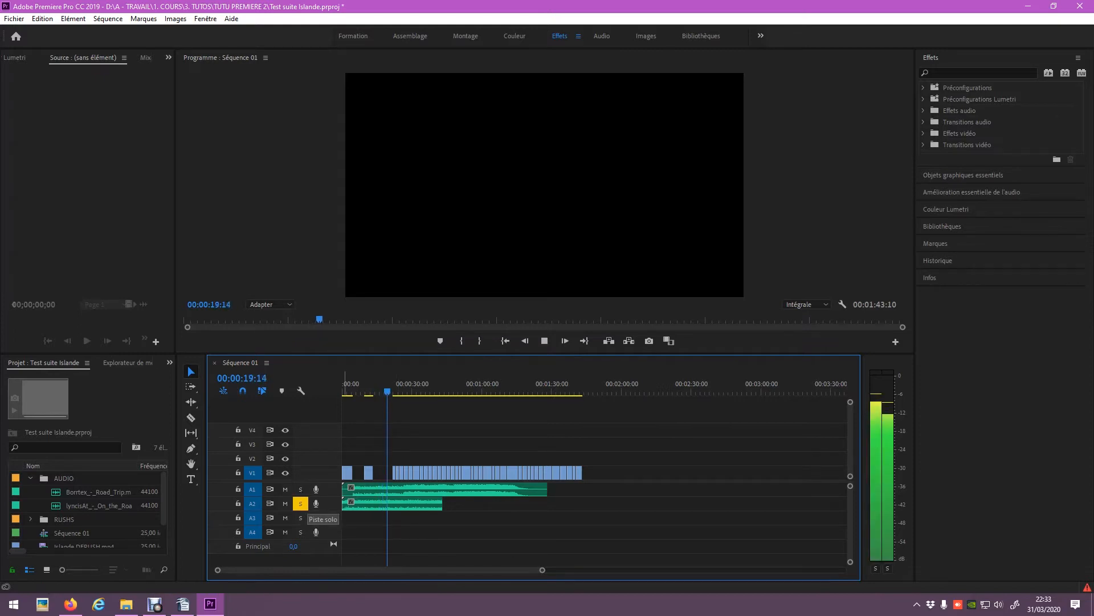
pyautogui.press('space')
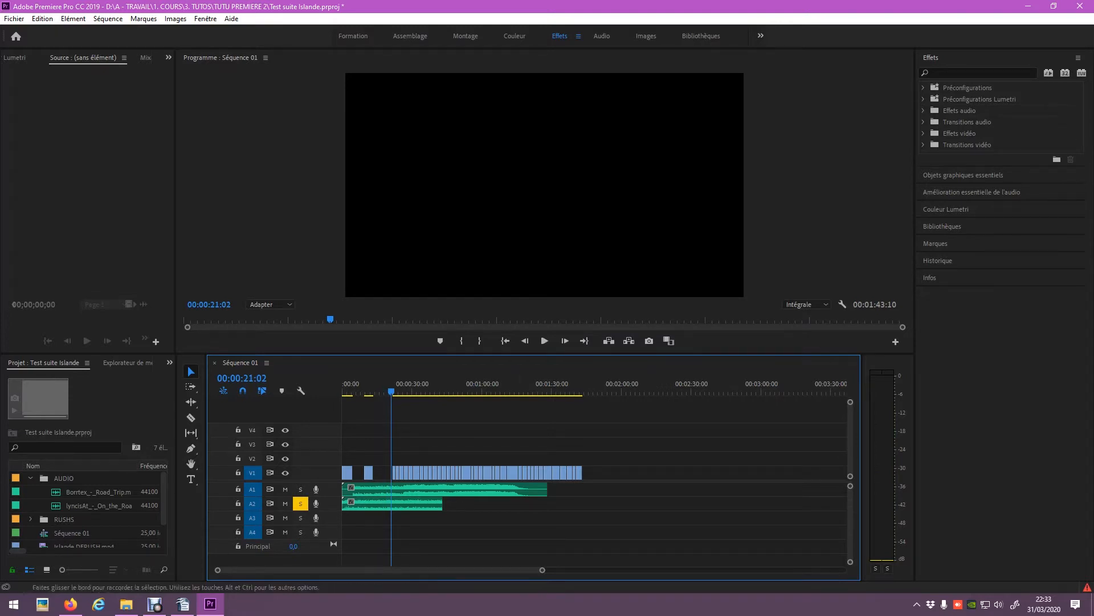
# - Turn off the solo on A2 and place three more copies of On the Roadtrip on tracks A3, A4 and A5
pyautogui.click(401, 489)
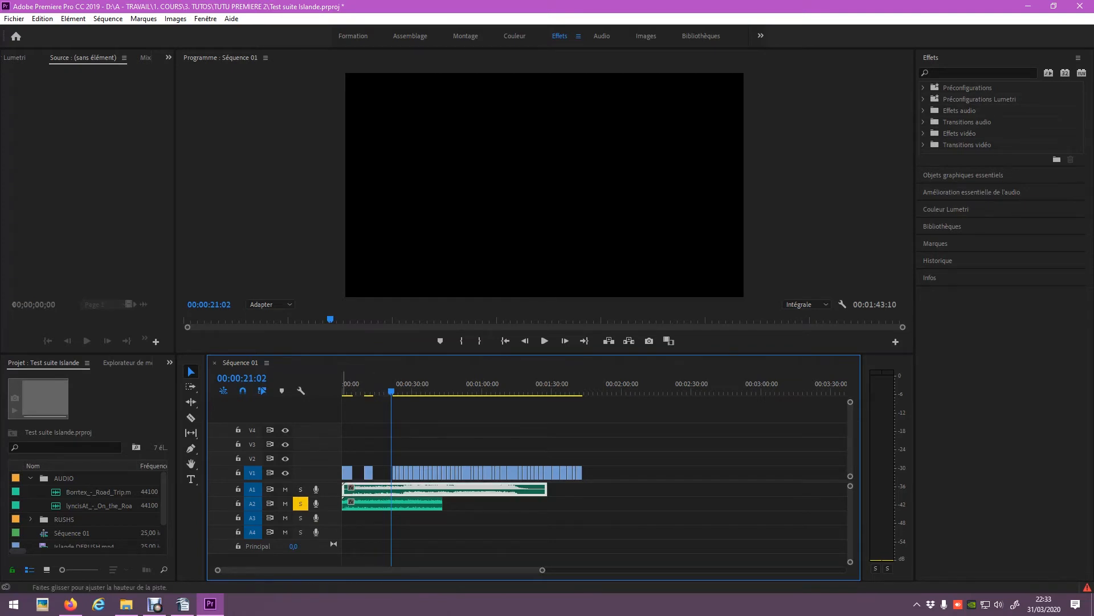
pyautogui.click(300, 503)
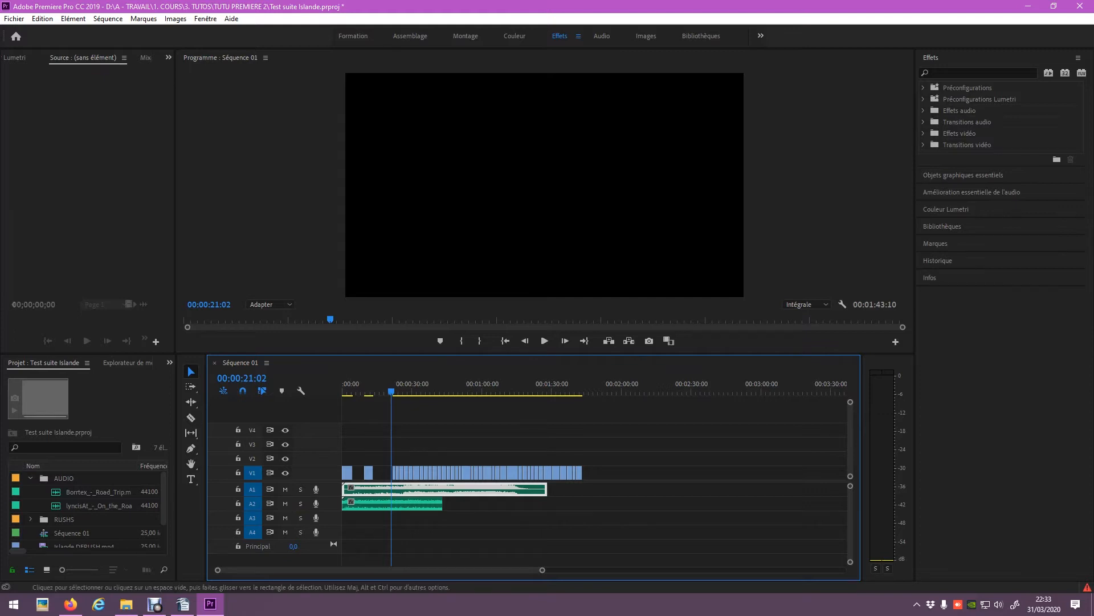
pyautogui.moveTo(91, 506); pyautogui.dragTo(365, 518)
pyautogui.moveTo(91, 505); pyautogui.dragTo(370, 532)
pyautogui.moveTo(98, 505); pyautogui.dragTo(421, 545)
# - Mute audio tracks A1, A3, A4 and A5, then unmute them all
pyautogui.click(300, 503)
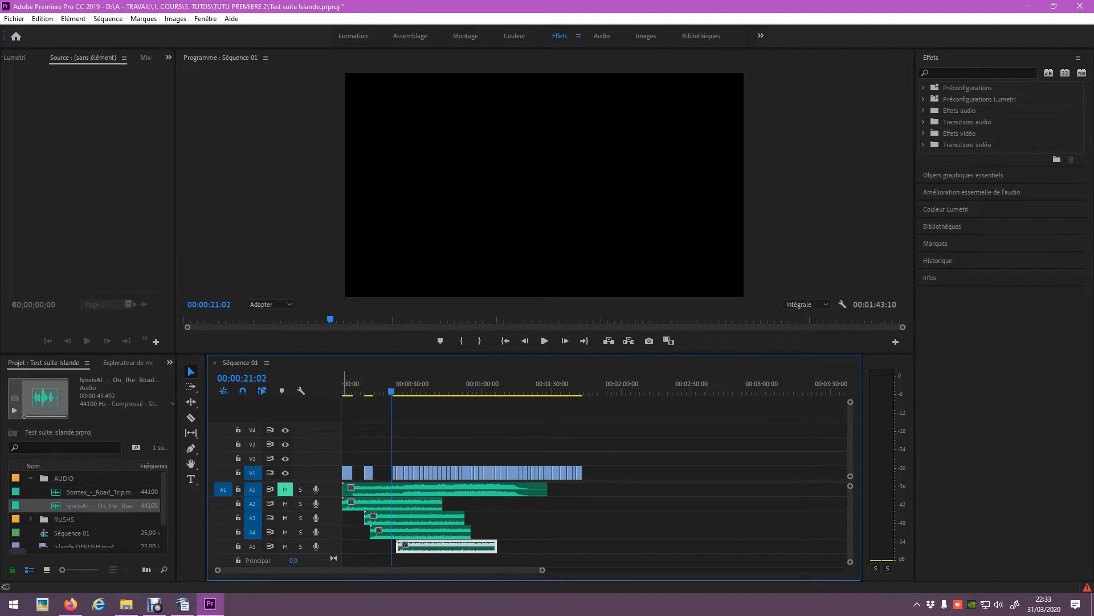
pyautogui.moveTo(285, 517); pyautogui.dragTo(285, 547)
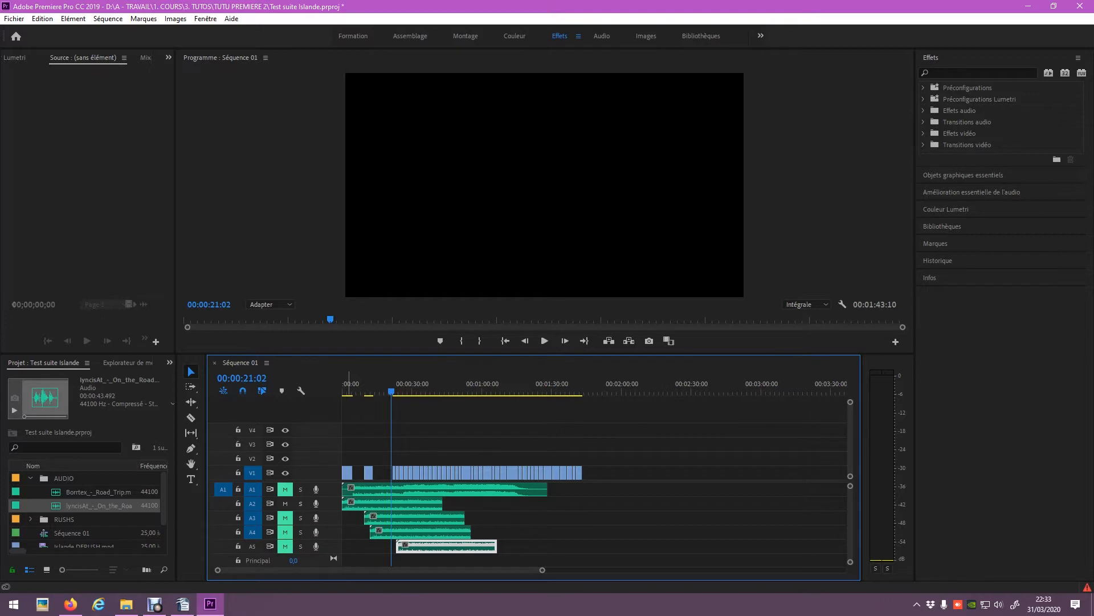
pyautogui.keyDown('shift'); pyautogui.click(285, 489); pyautogui.keyUp('shift')
# - Delete all the On the Roadtrip clips from tracks A2 to A5 and play the sequence from the start with Road Trip
pyautogui.moveTo(525, 542); pyautogui.dragTo(406, 516)
pyautogui.press('Home')
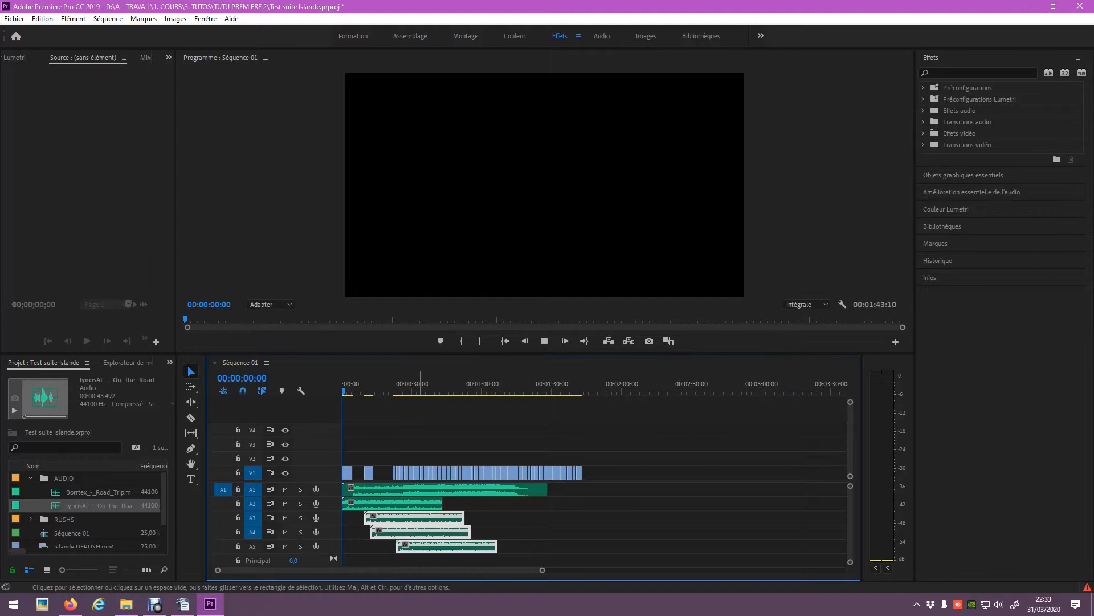
pyautogui.press('space')
pyautogui.press('Delete')
pyautogui.press('space')
pyautogui.click(427, 504)
pyautogui.press('Delete')
pyautogui.press('space')
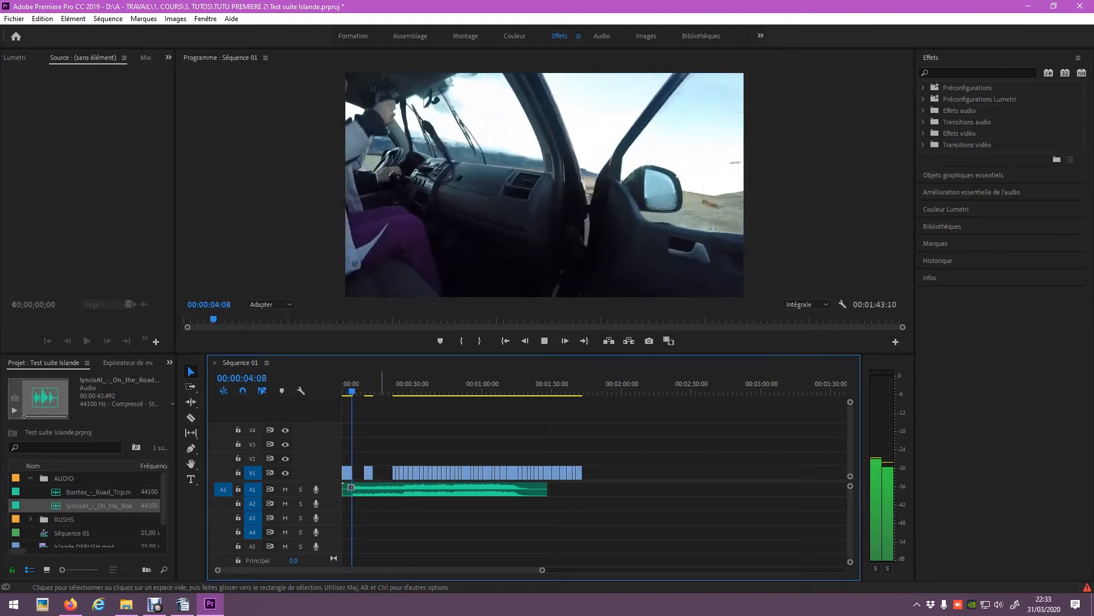
pyautogui.press('space')
# - Move the van shot on V1 past the montage to about 00:01:50 and shift the montage clips to start at about 00:00:08
pyautogui.click(428, 489)
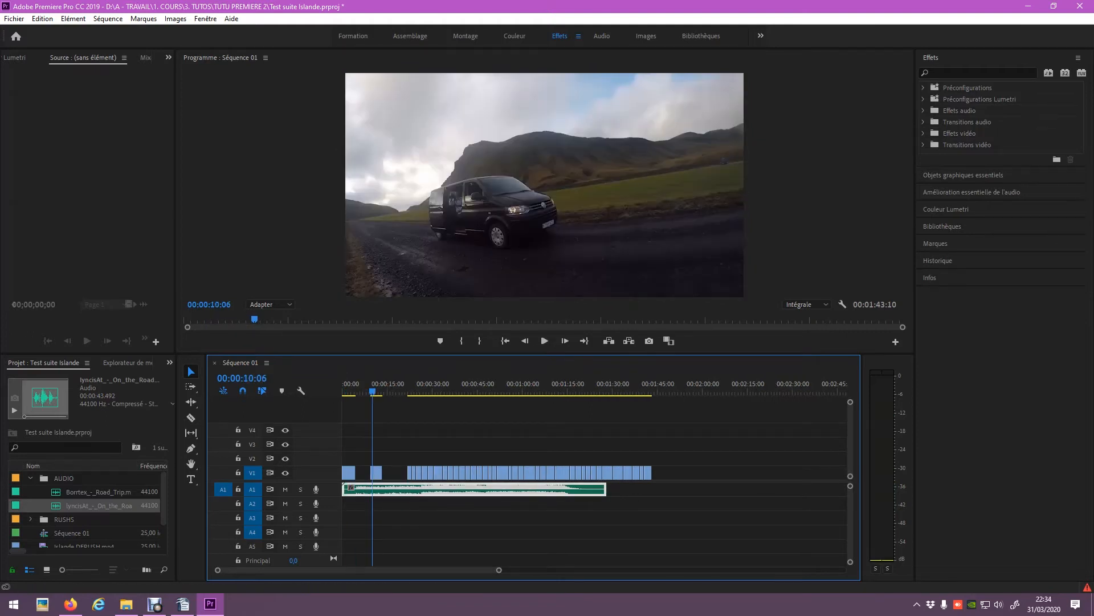
pyautogui.moveTo(376, 473)
pyautogui.mouseDown()
pyautogui.moveTo(677, 472)
pyautogui.moveTo(367, 477)
pyautogui.mouseUp()
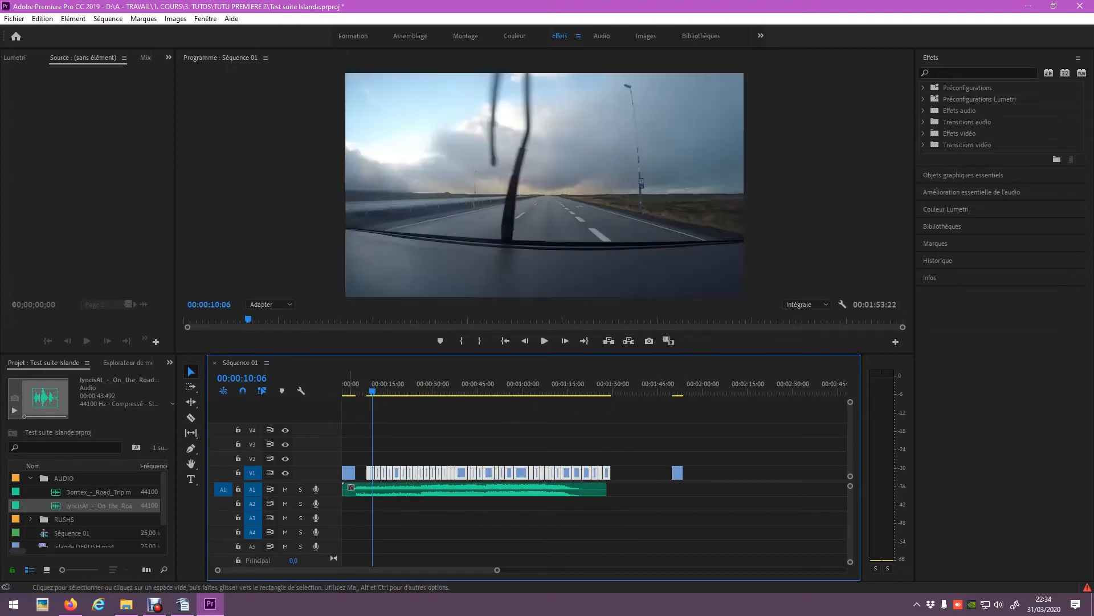
pyautogui.hotkey('ctrl', 'shift', 'a')
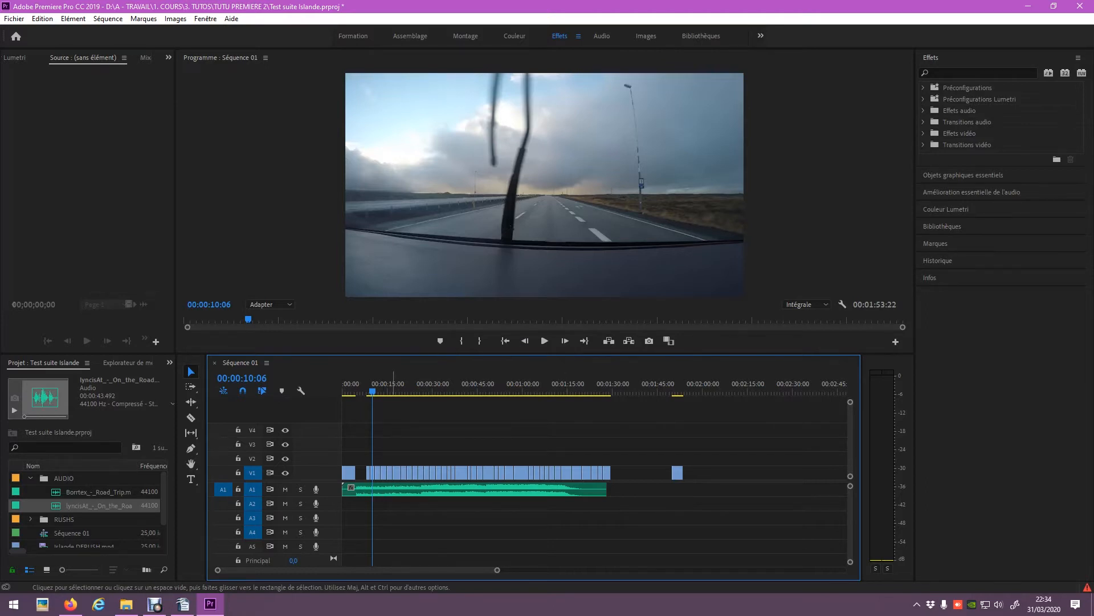
pyautogui.moveTo(353, 383); pyautogui.dragTo(421, 383)
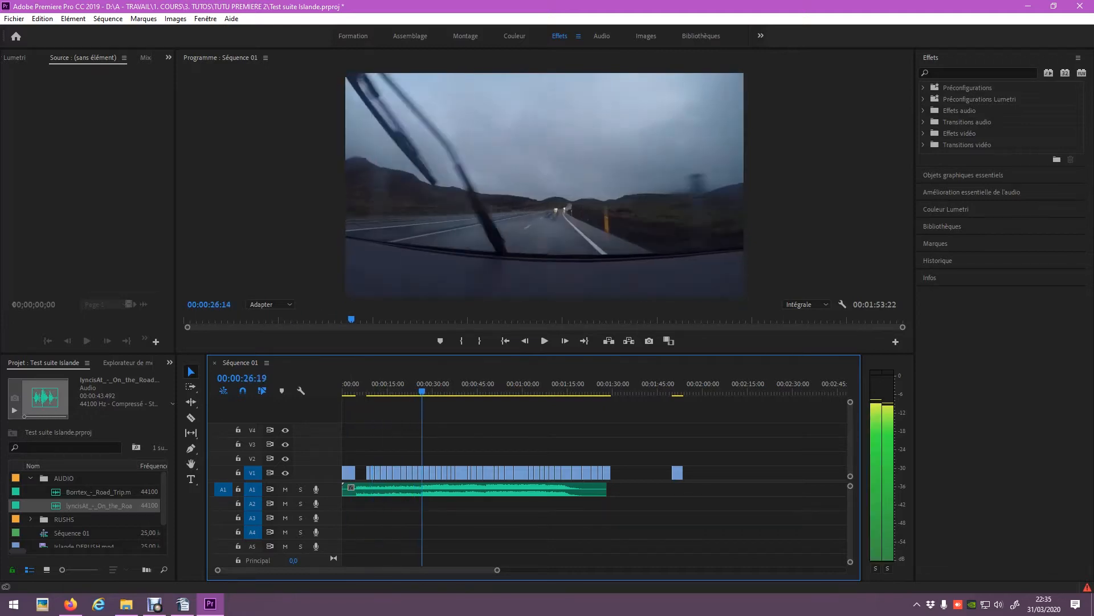
pyautogui.press('Home')
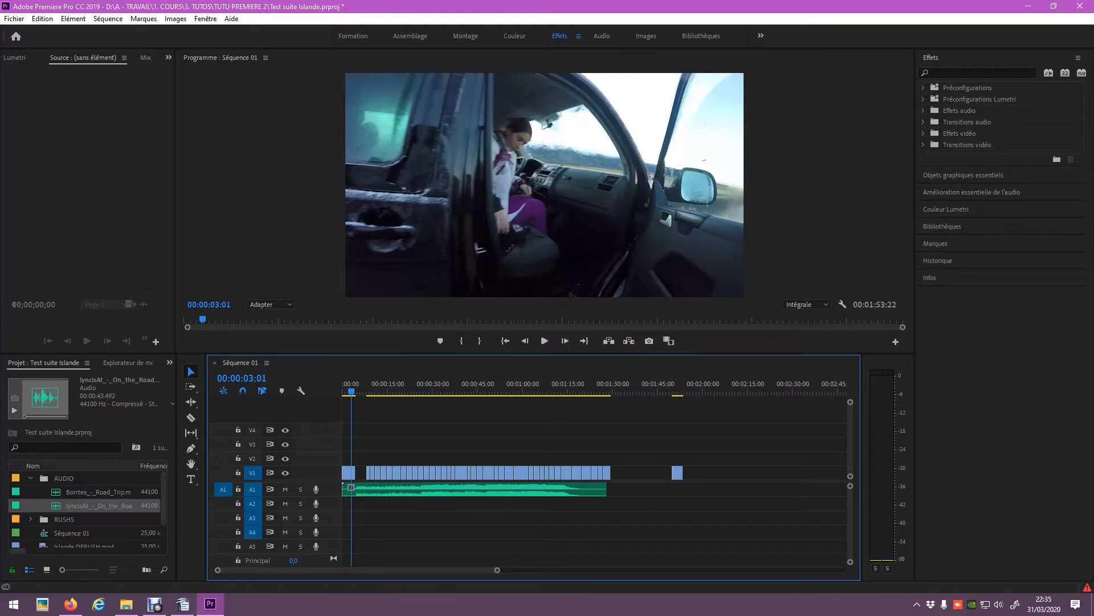
# - Switch to Firefox, open the Universal Soundbank site from the Google results and look over its sound categories
pyautogui.click(70, 603)
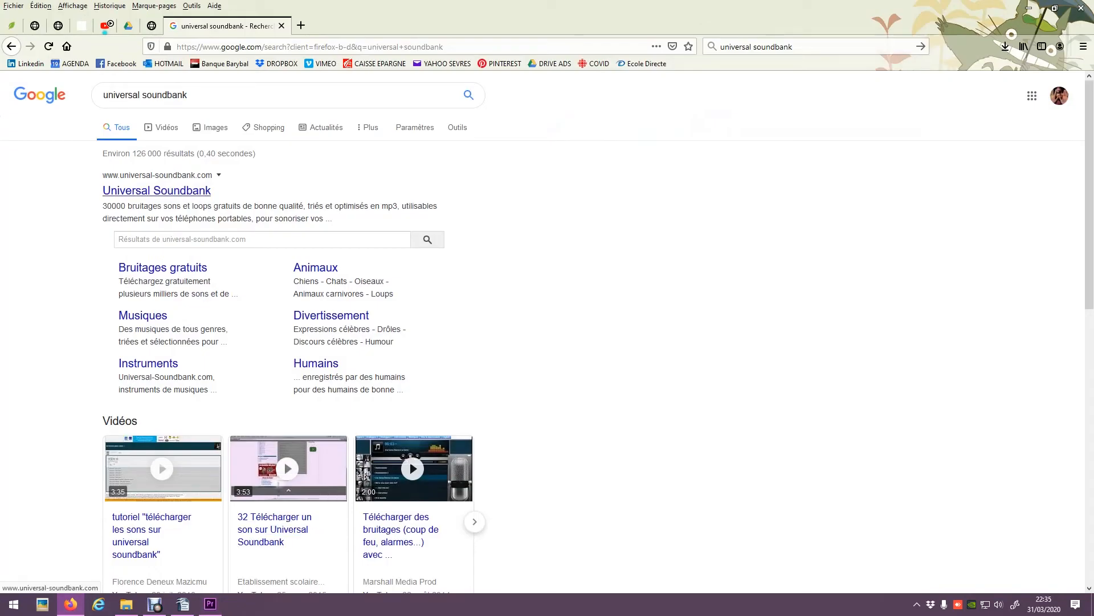
pyautogui.click(157, 190)
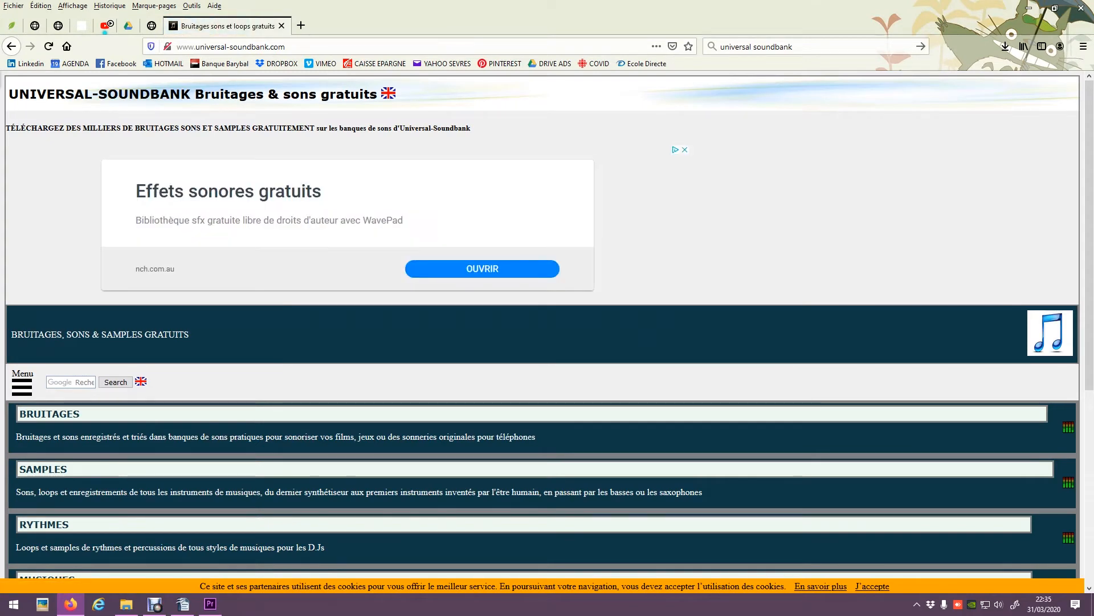
pyautogui.scroll(-5, 547, 323)
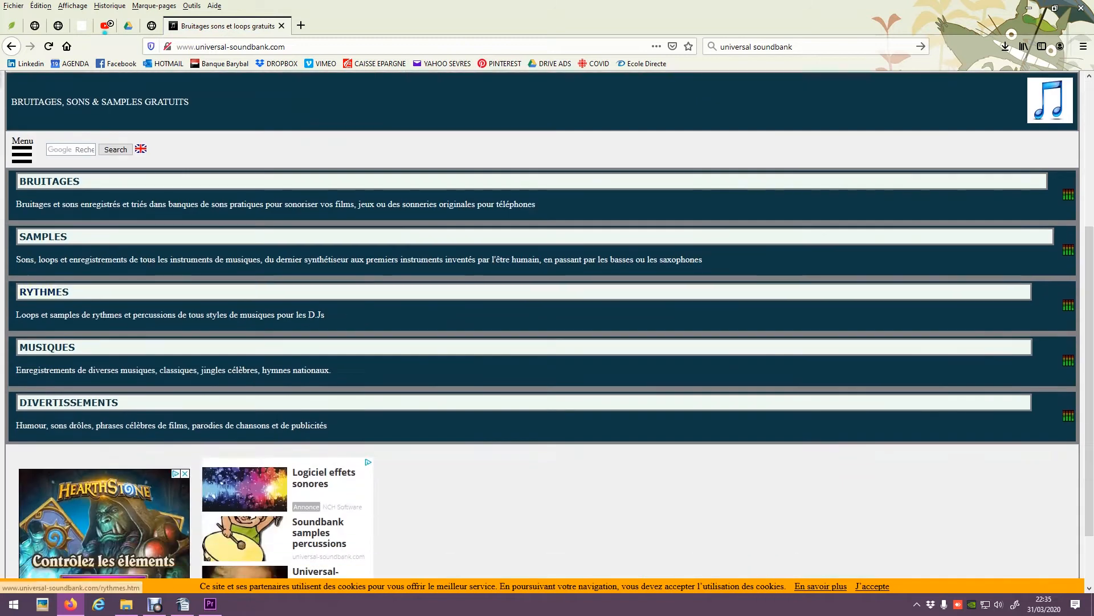
pyautogui.scroll(5, 547, 340)
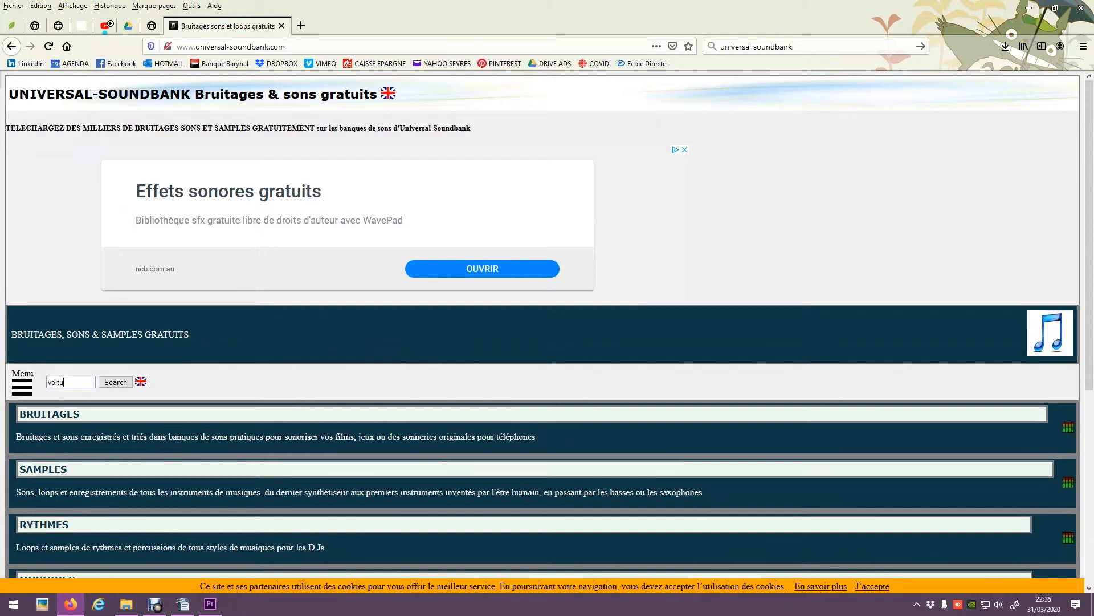
# - Search Universal Soundbank for "voiture" and open the Bruits mouvements voitures result
pyautogui.press('Return')
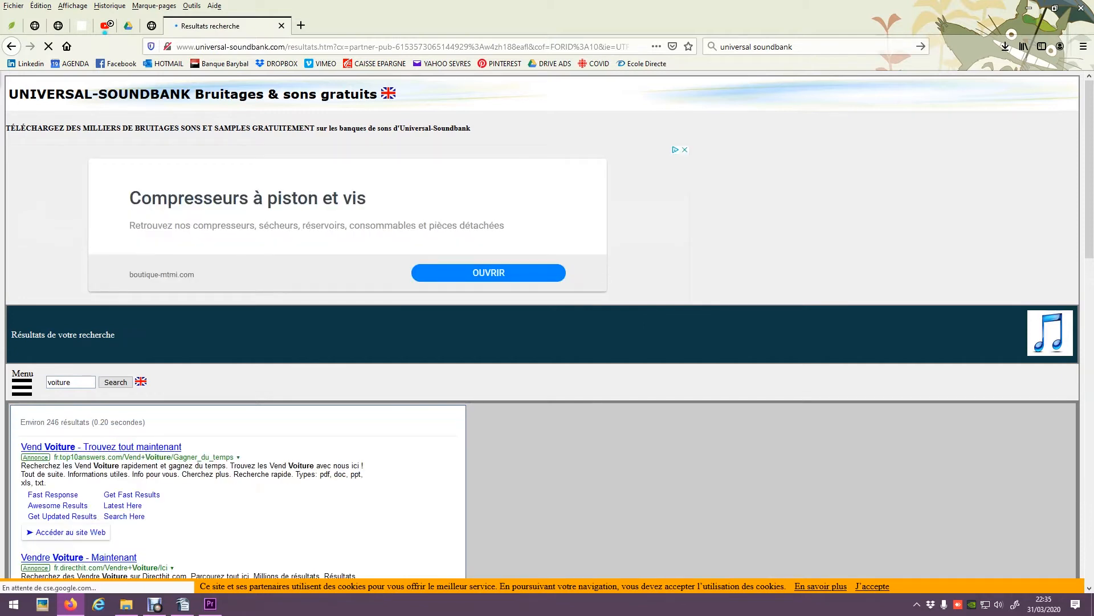
pyautogui.scroll(-1, 547, 324)
pyautogui.scroll(-3, 542, 324)
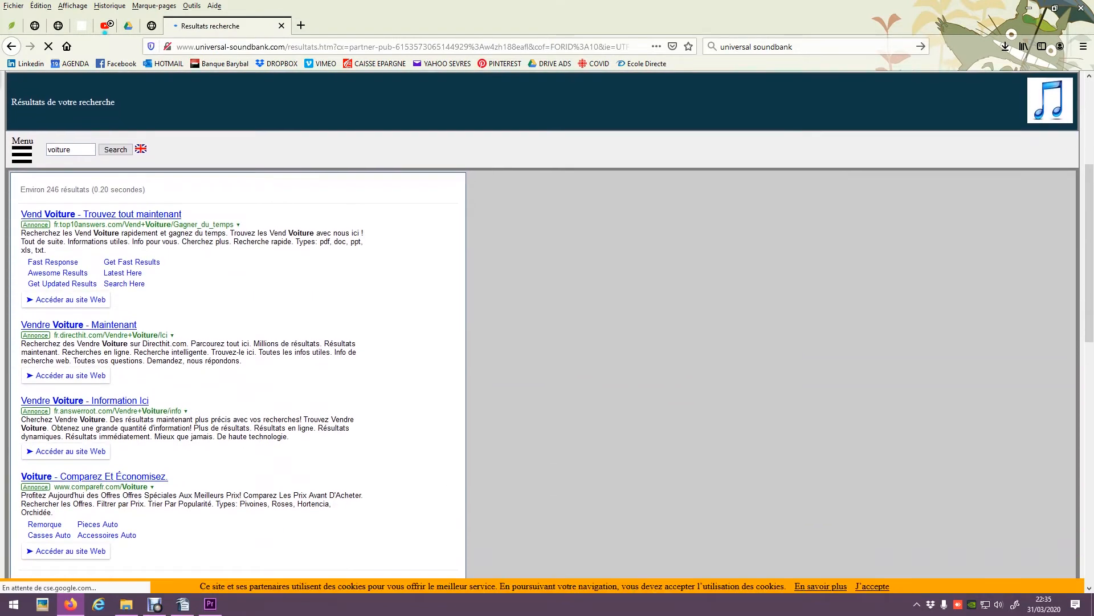
pyautogui.scroll(-5, 542, 323)
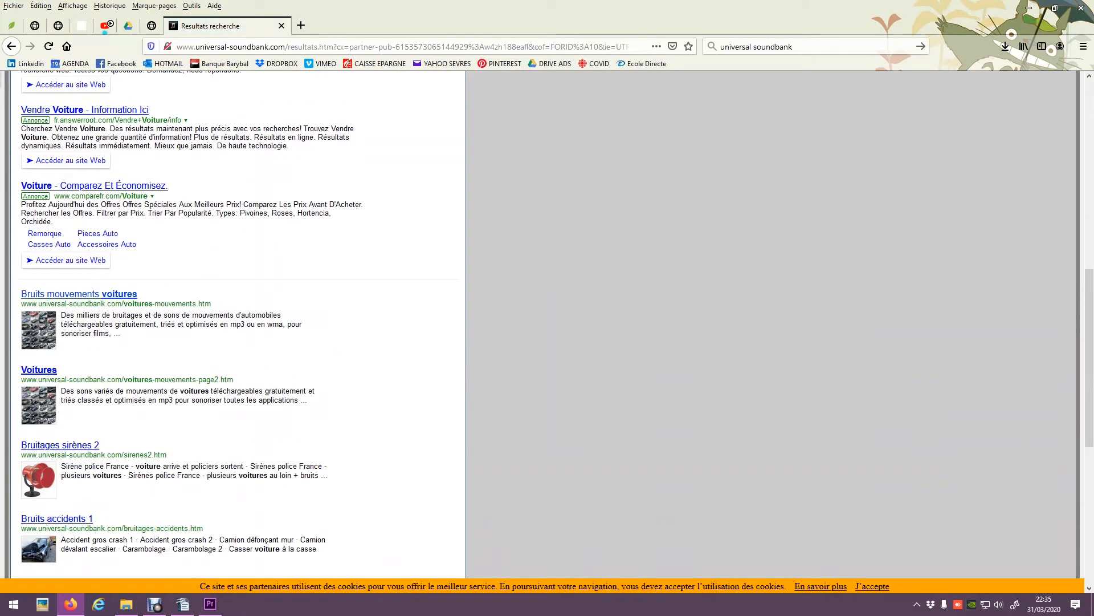
pyautogui.scroll(5, 542, 324)
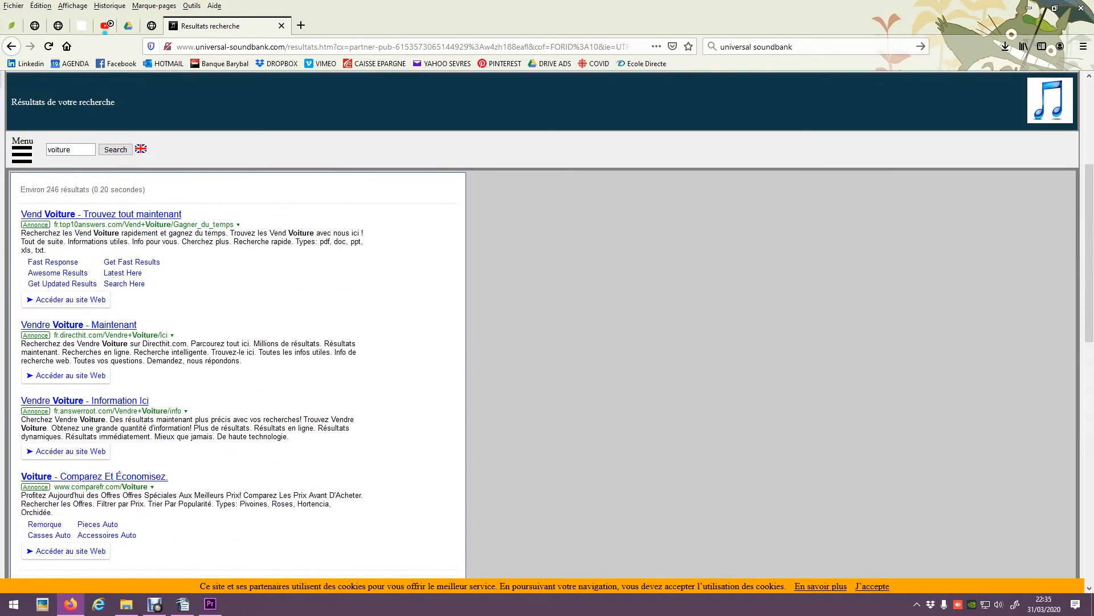
pyautogui.scroll(-4, 542, 324)
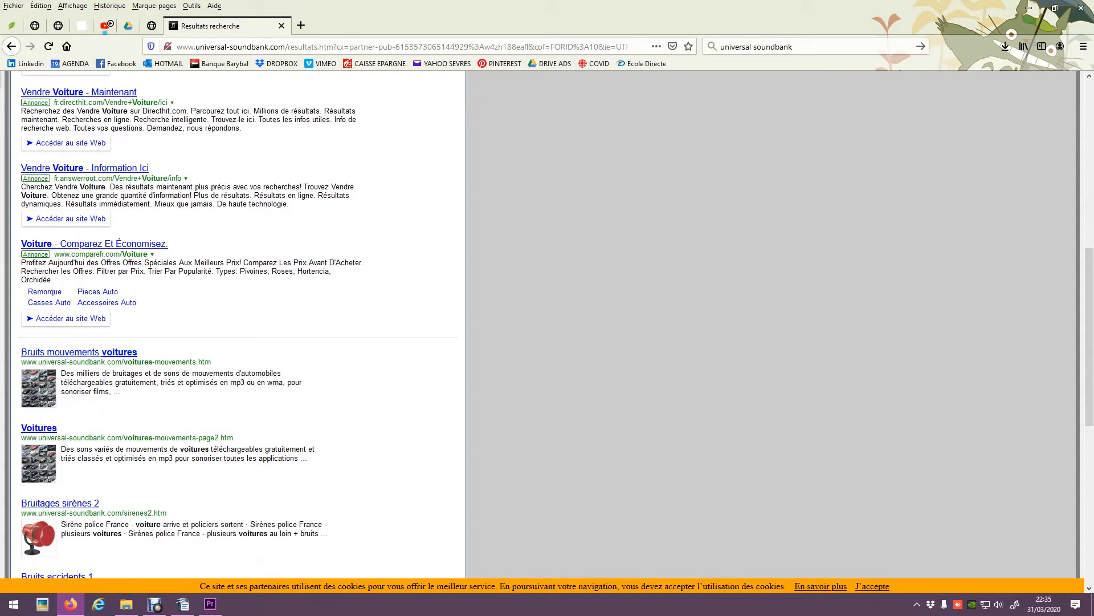
pyautogui.click(80, 352)
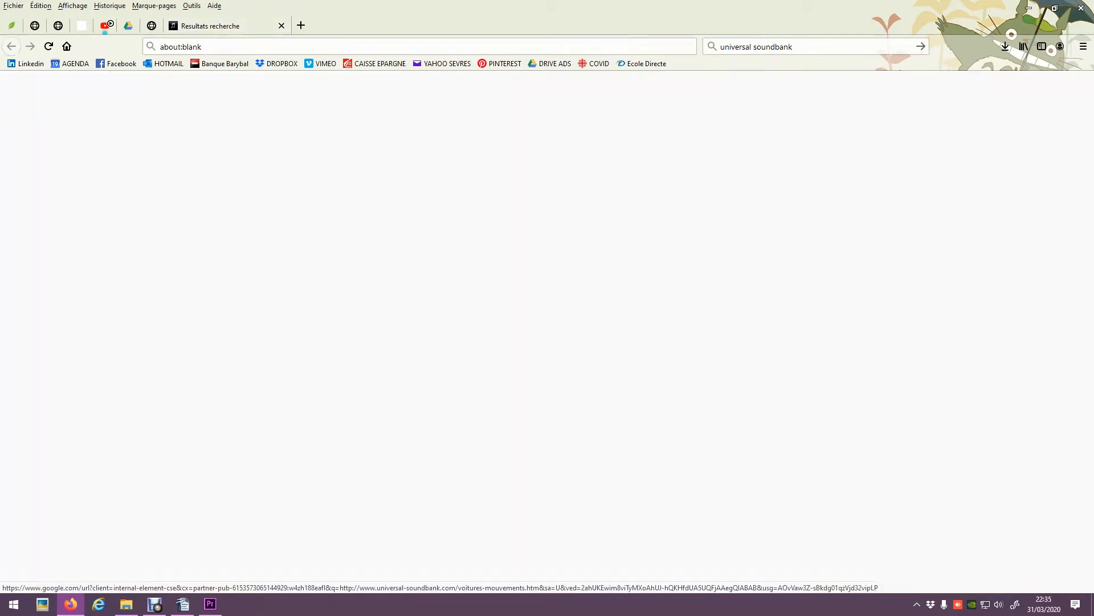
# - Listen to a short preview of the Diesel-voiture-démarre et pars sound and pause it
pyautogui.scroll(-4, 541, 330)
pyautogui.click(89, 316)
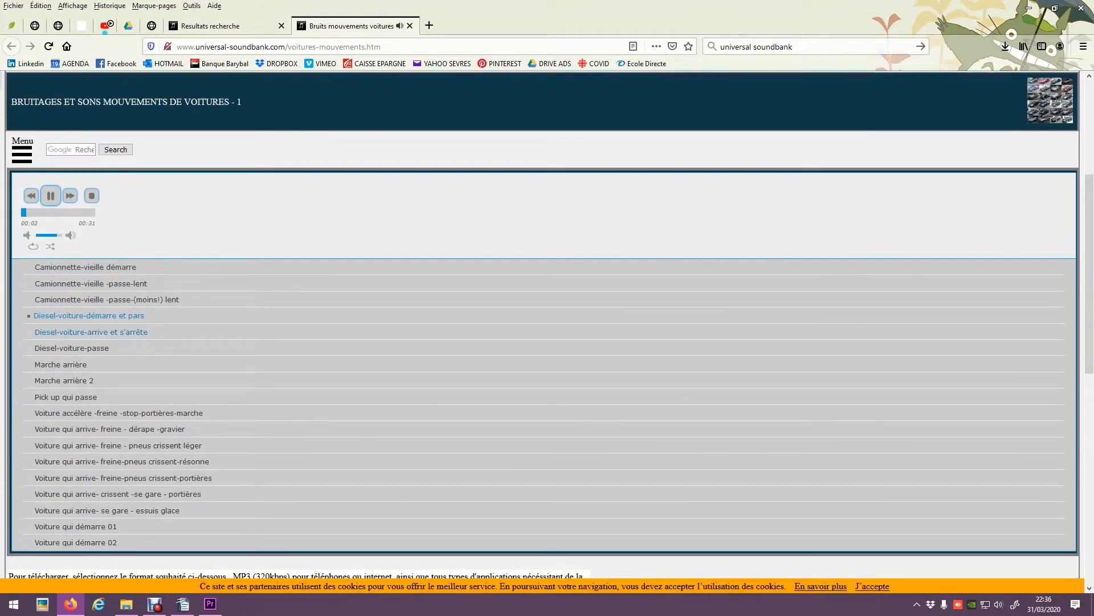
pyautogui.click(50, 195)
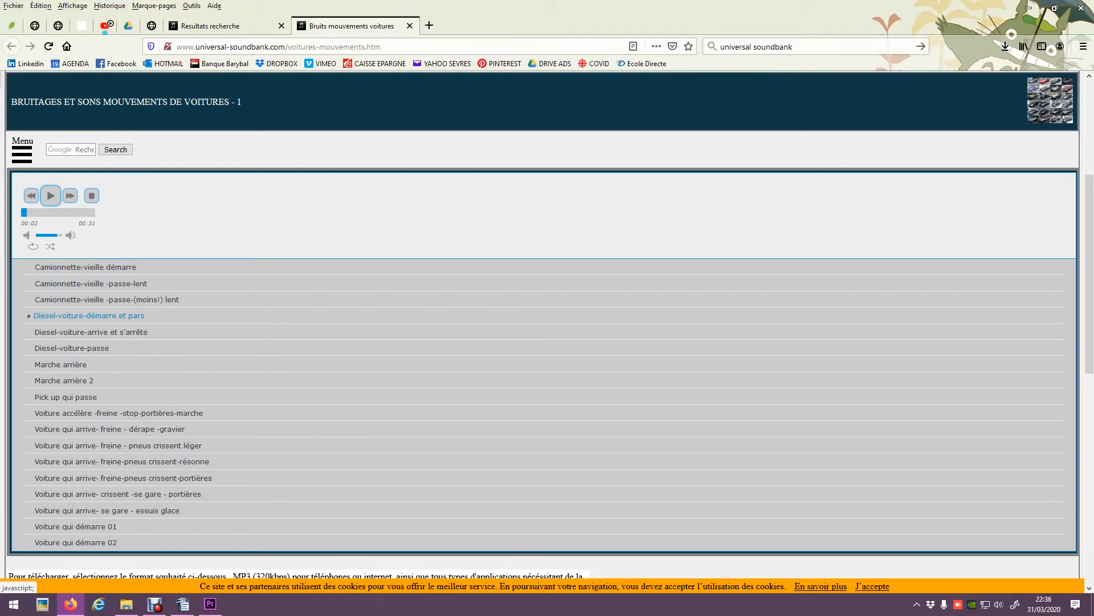
# - Save the MP3 download of Diesel-voiture-démarre et pars to the Bureau folder as voiture.mp3
pyautogui.scroll(-5, 541, 320)
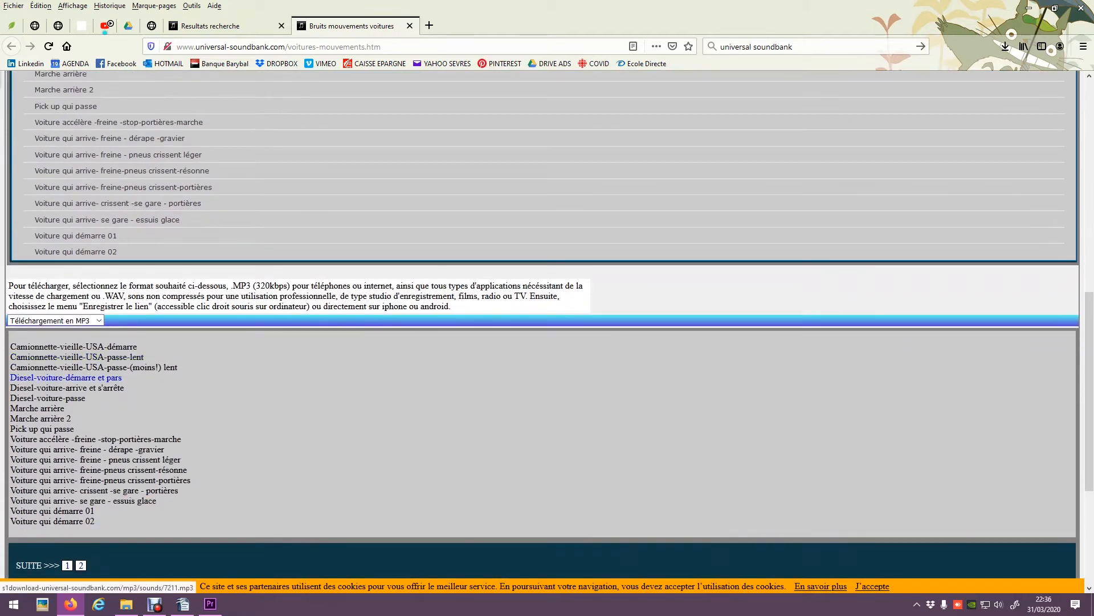
pyautogui.rightClick(62, 377)
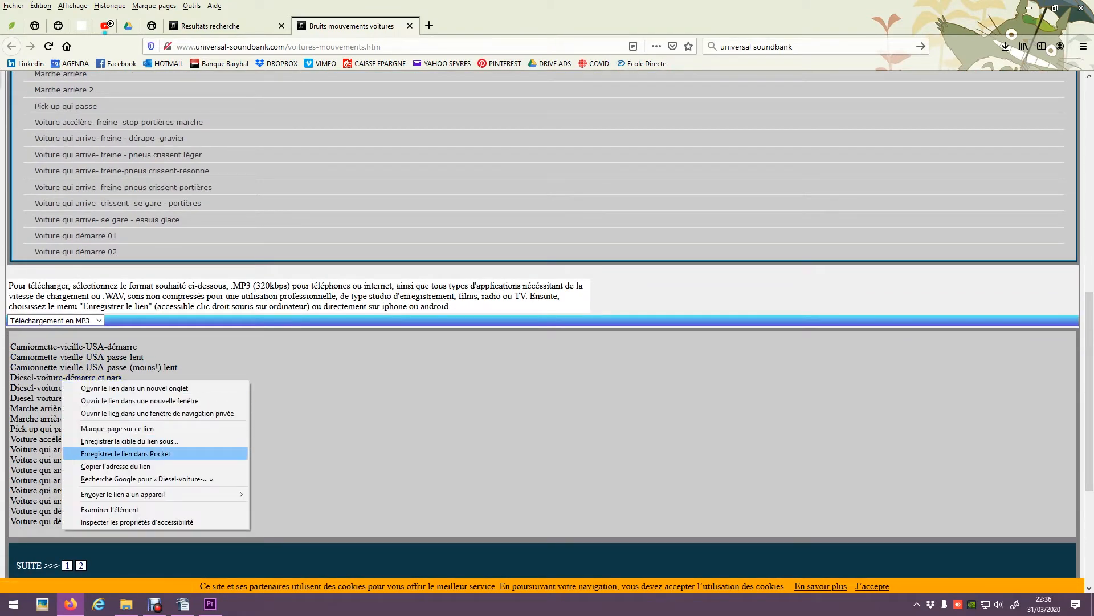
pyautogui.click(130, 441)
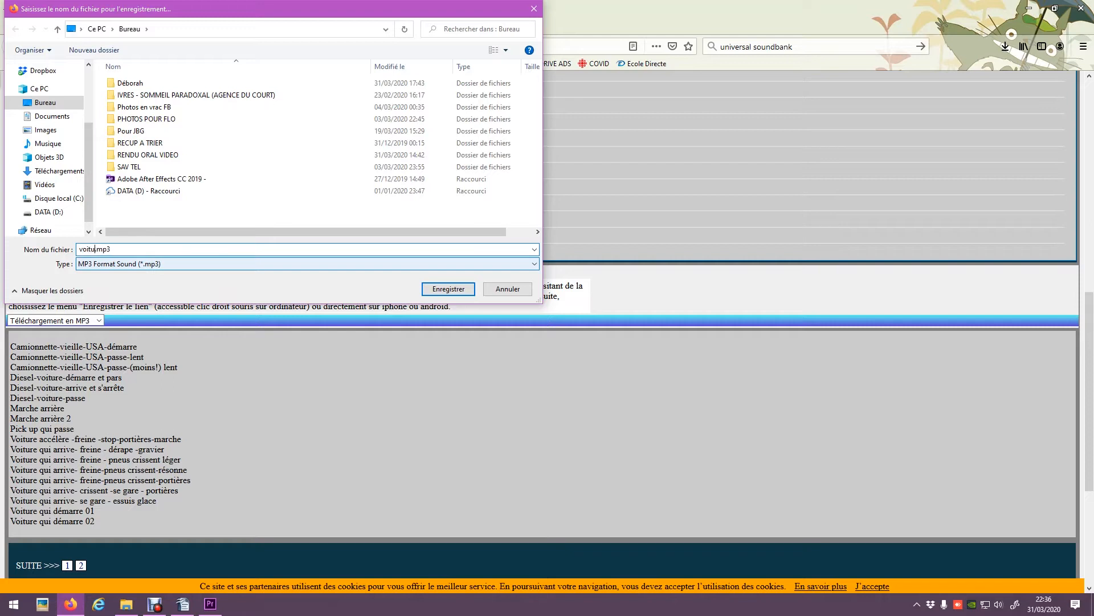
pyautogui.click(448, 289)
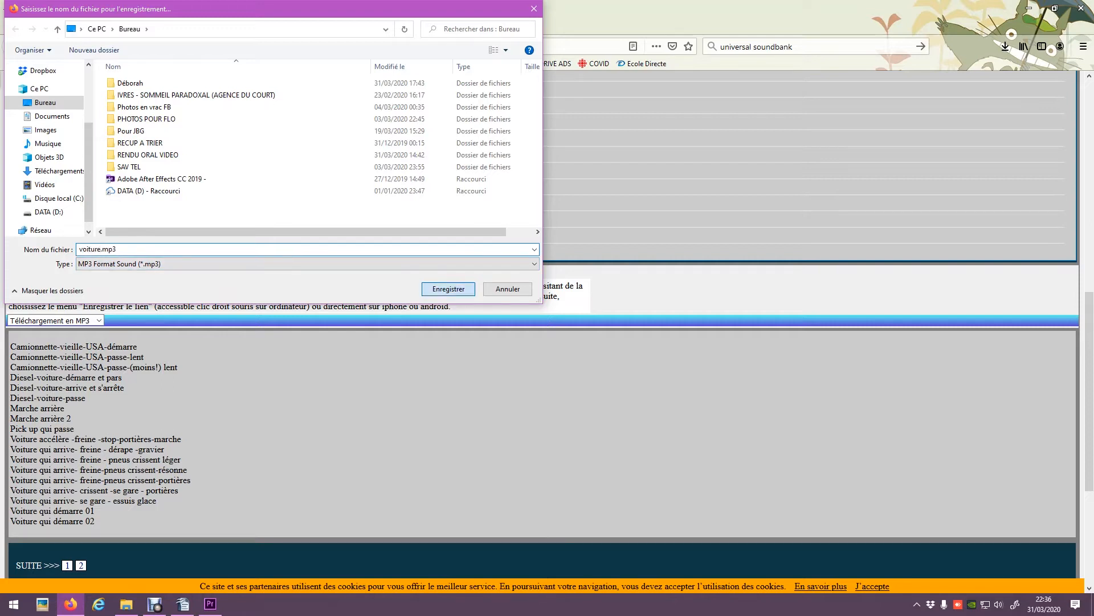
# - Move voiture.mp3 from the Bureau folder into the MUSIQUE folder inside TUTU PREMIERE 2
pyautogui.click(1005, 46)
pyautogui.click(997, 76)
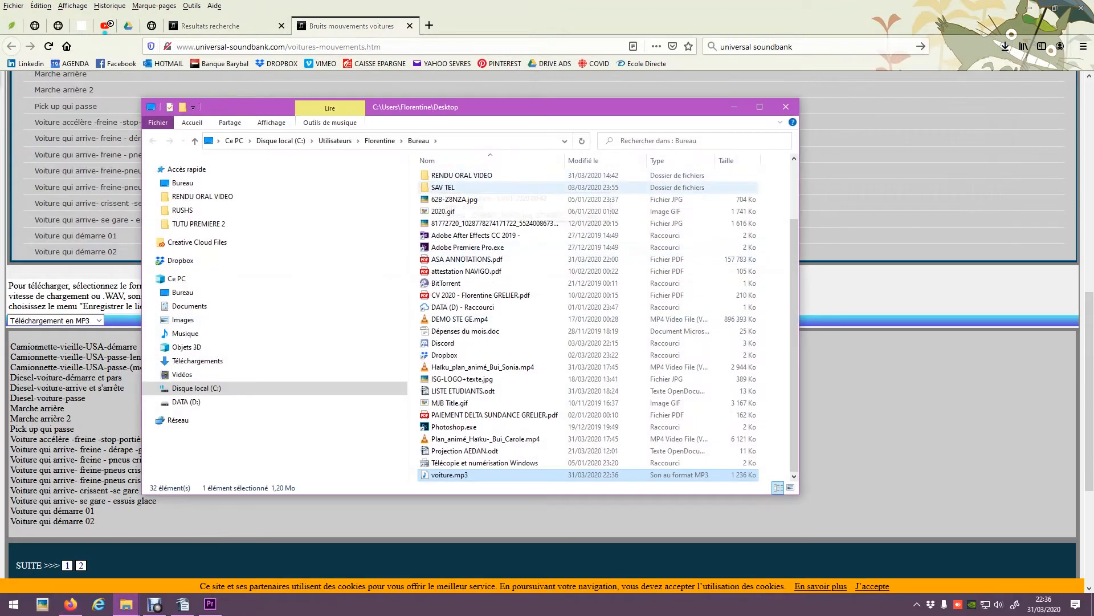
pyautogui.rightClick(438, 475)
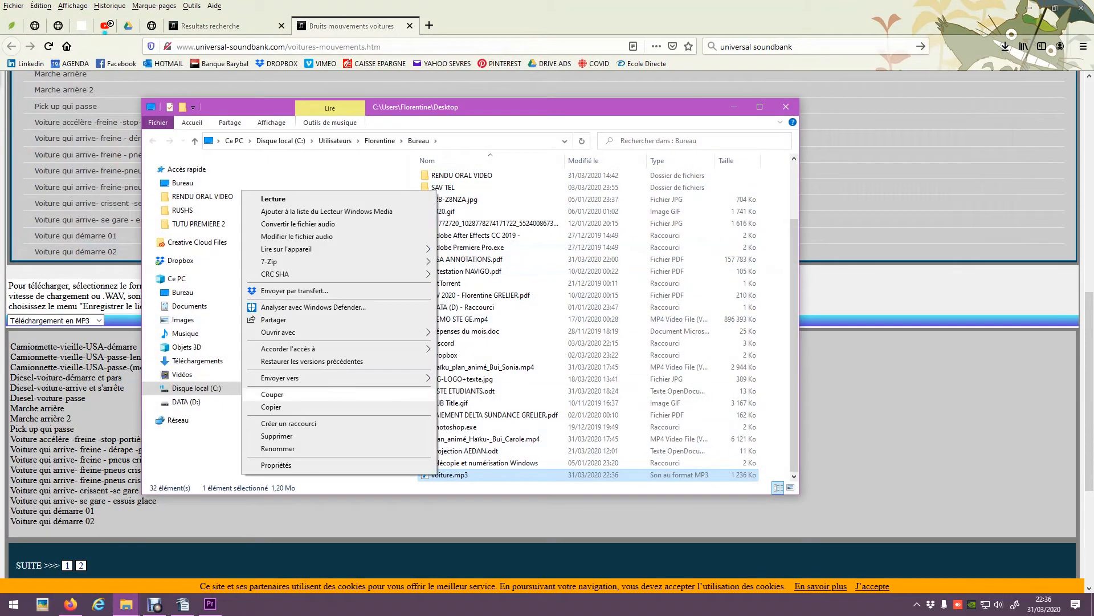
pyautogui.click(272, 394)
pyautogui.moveTo(126, 604)
pyautogui.click(181, 550)
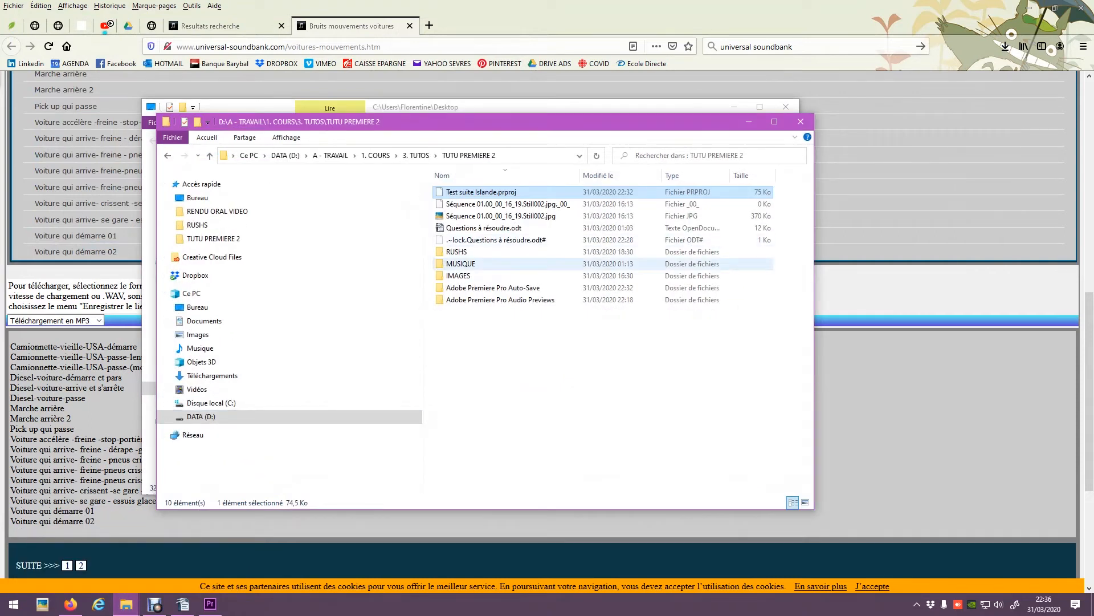
pyautogui.doubleClick(461, 263)
pyautogui.rightClick(474, 326)
pyautogui.click(357, 405)
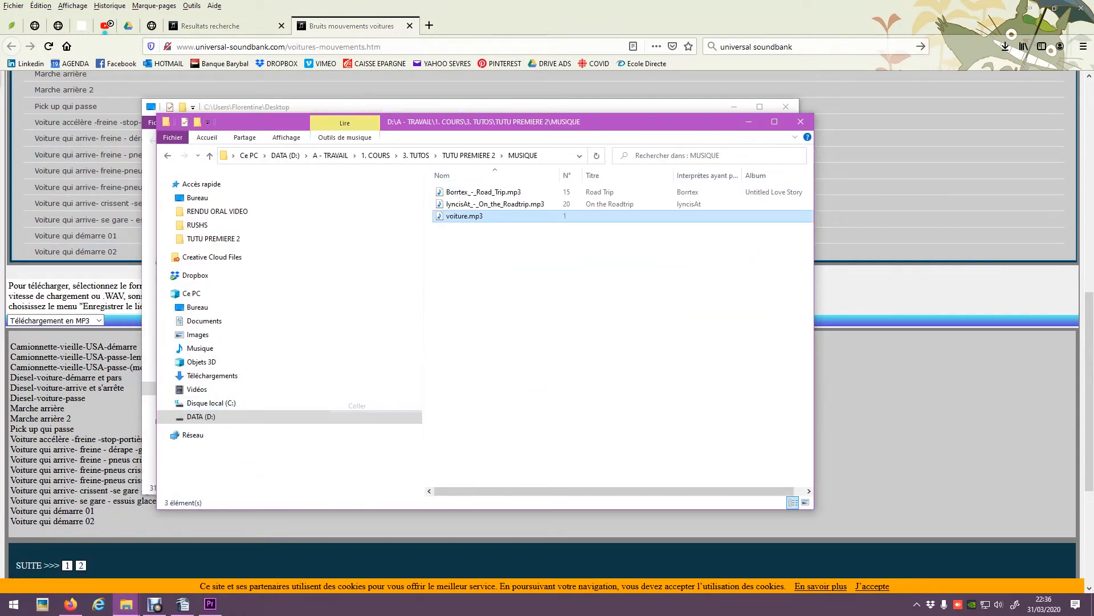
# - Switch to Premiere Pro and import voiture.mp3 into the AUDIO bin of the project
pyautogui.click(210, 604)
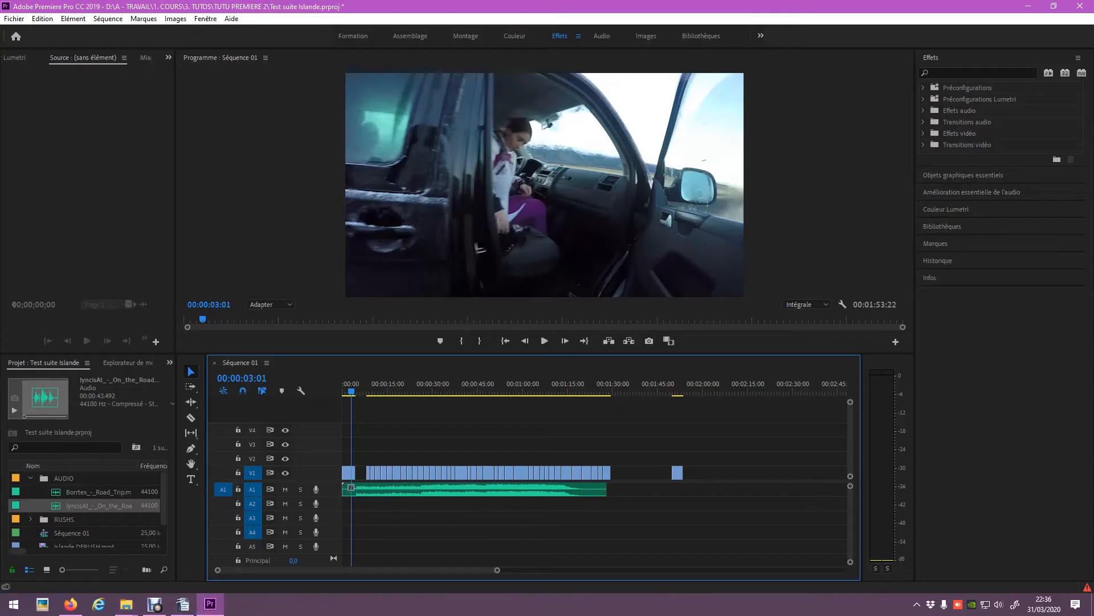
pyautogui.click(63, 477)
pyautogui.click(14, 19)
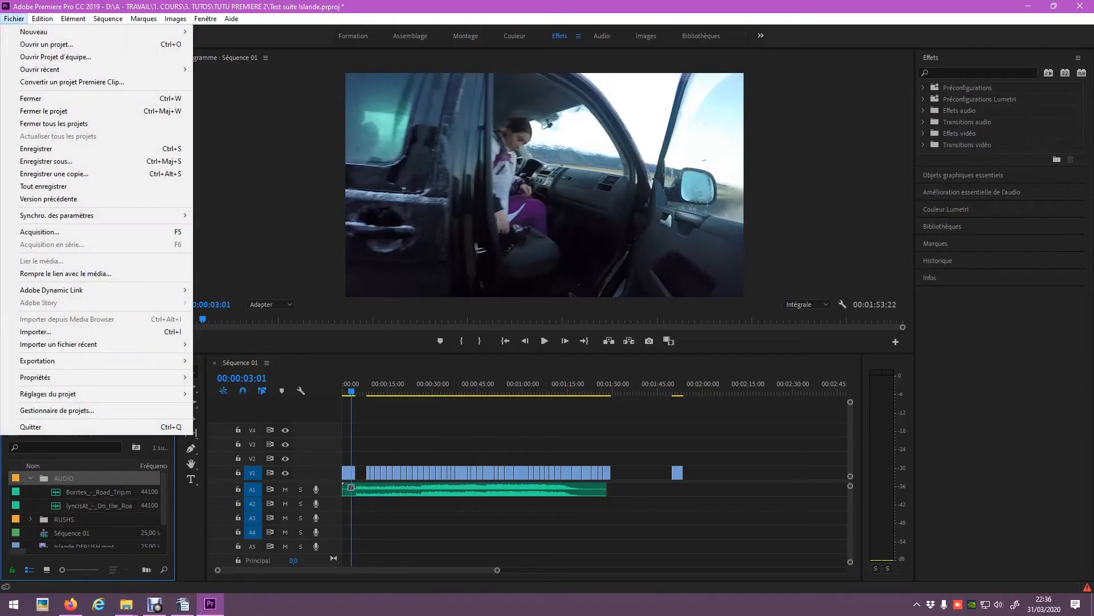
pyautogui.click(22, 334)
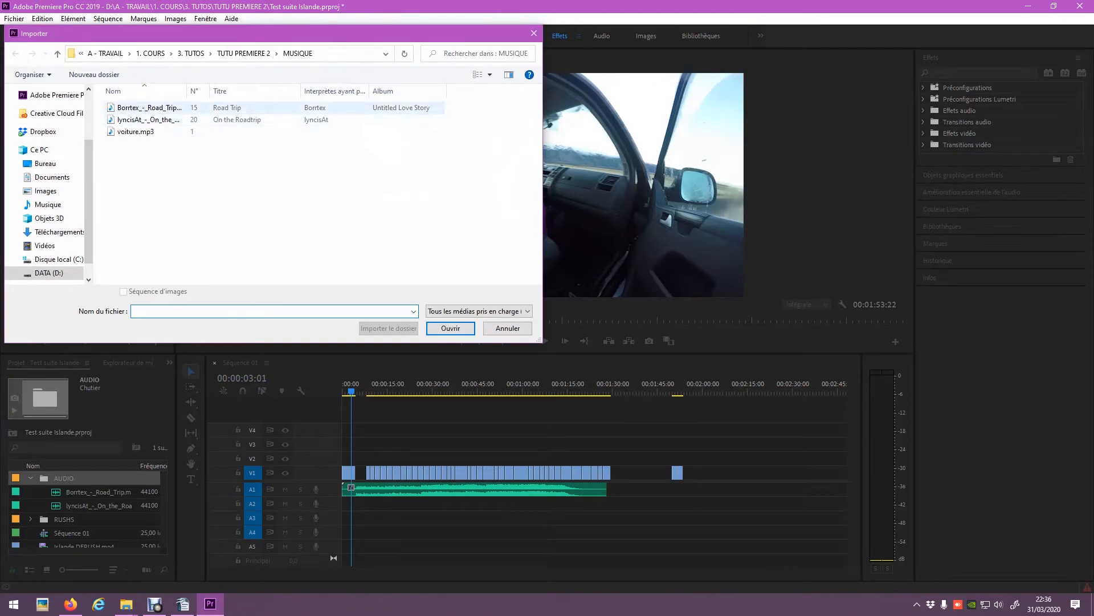
pyautogui.doubleClick(135, 131)
# - Place voiture.mp3 on audio track A2 at the start of the sequence and play the opening seconds
pyautogui.moveTo(82, 519); pyautogui.dragTo(343, 502)
pyautogui.moveTo(497, 570); pyautogui.dragTo(346, 570)
pyautogui.press('Home')
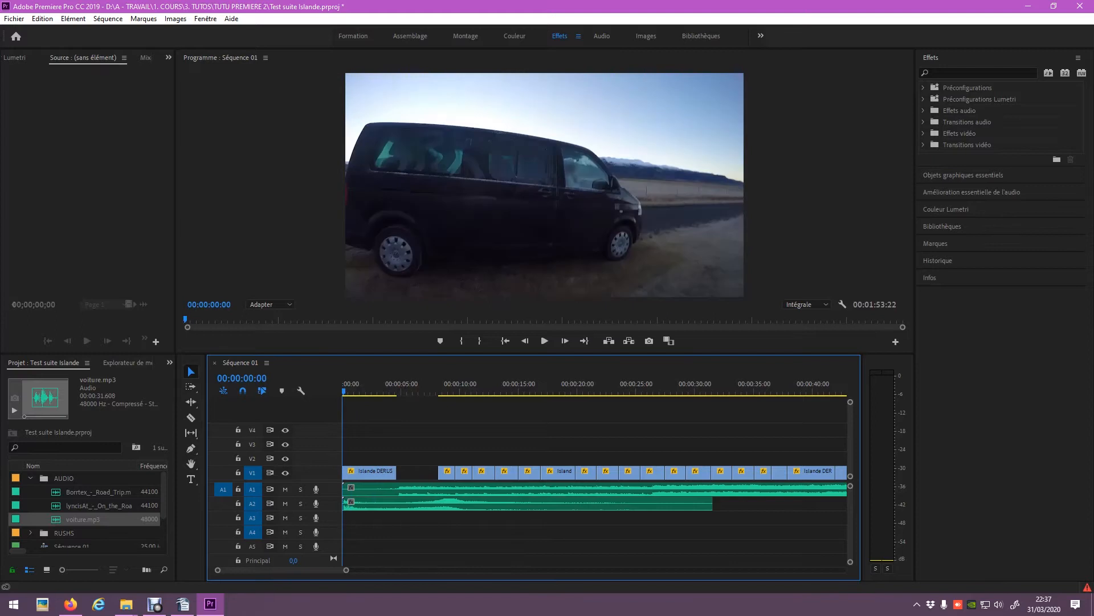
pyautogui.press('space')
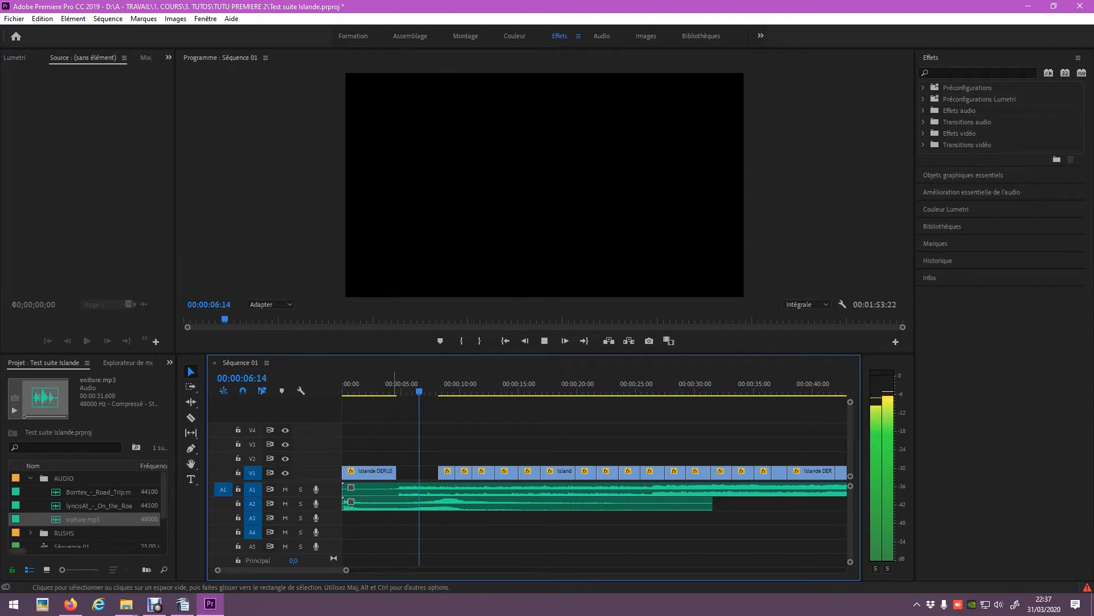
pyautogui.press('space')
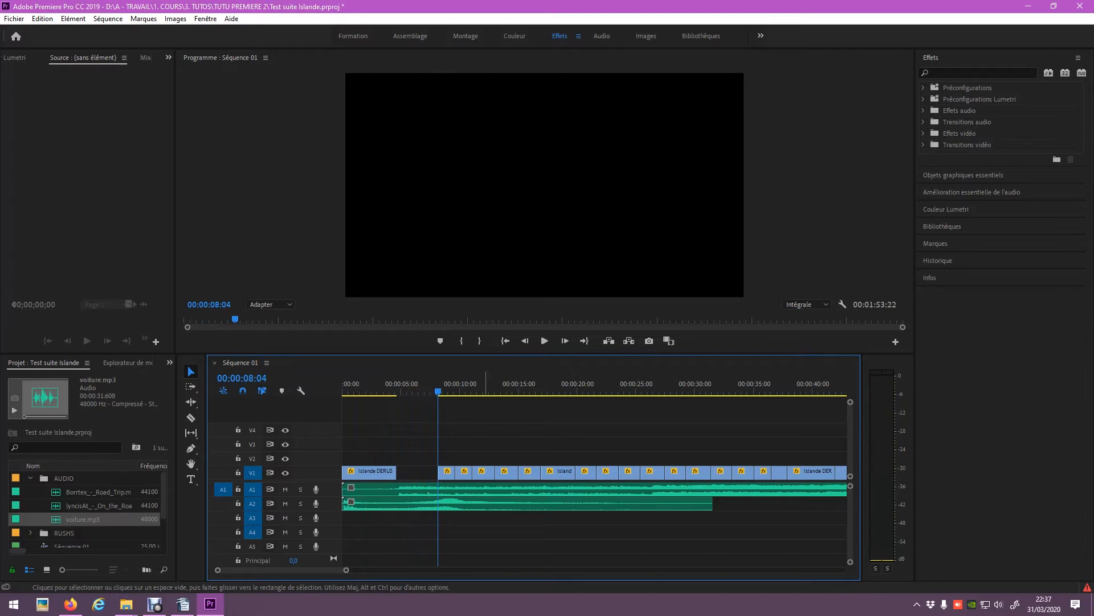
# - Mute audio track A2 and play the music alone from around the end of the first clip
pyautogui.moveTo(438, 383); pyautogui.dragTo(399, 383)
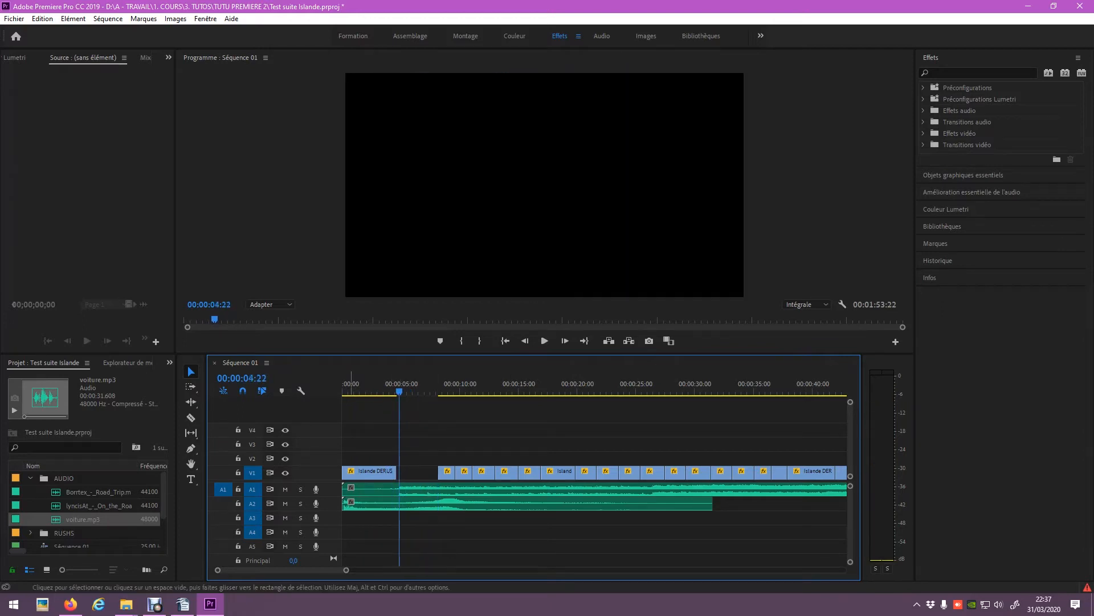
pyautogui.click(285, 503)
pyautogui.press('space')
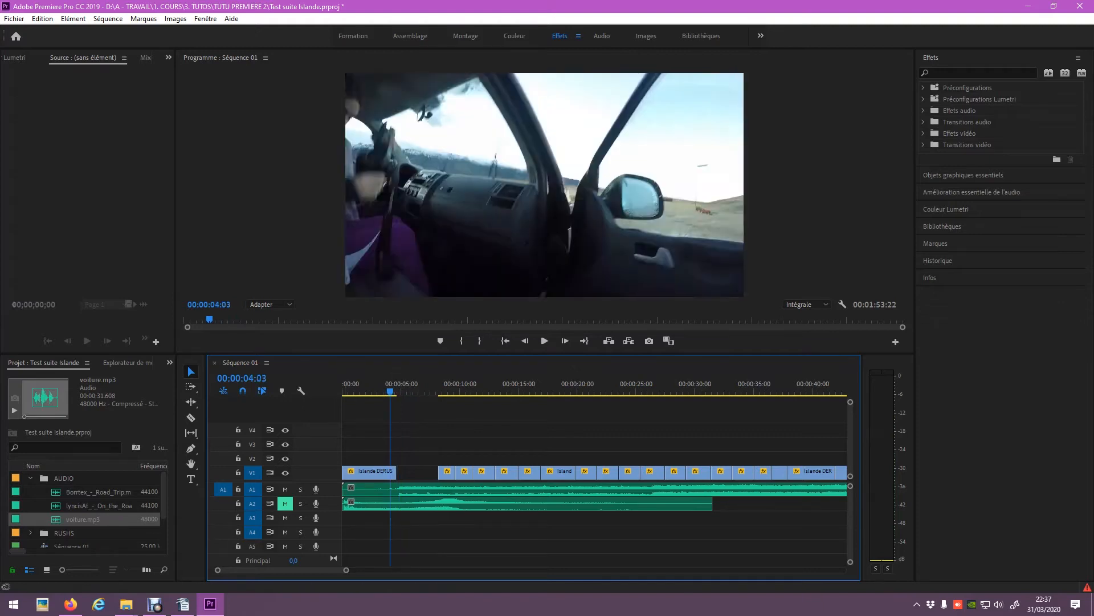
pyautogui.press('space')
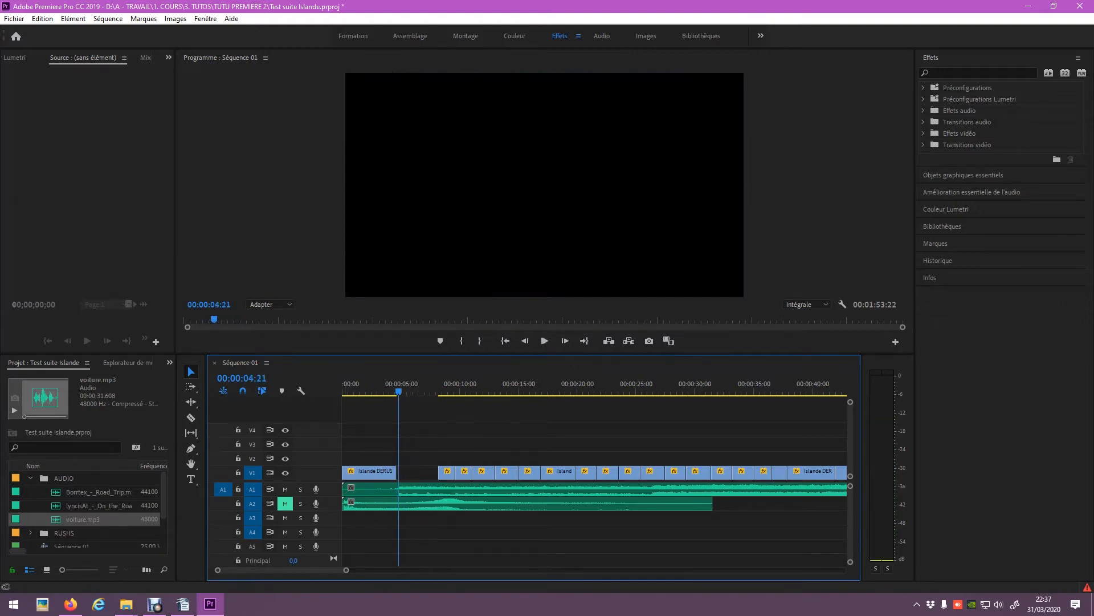
pyautogui.press('Left')
pyautogui.press('Left')
pyautogui.press('Right')
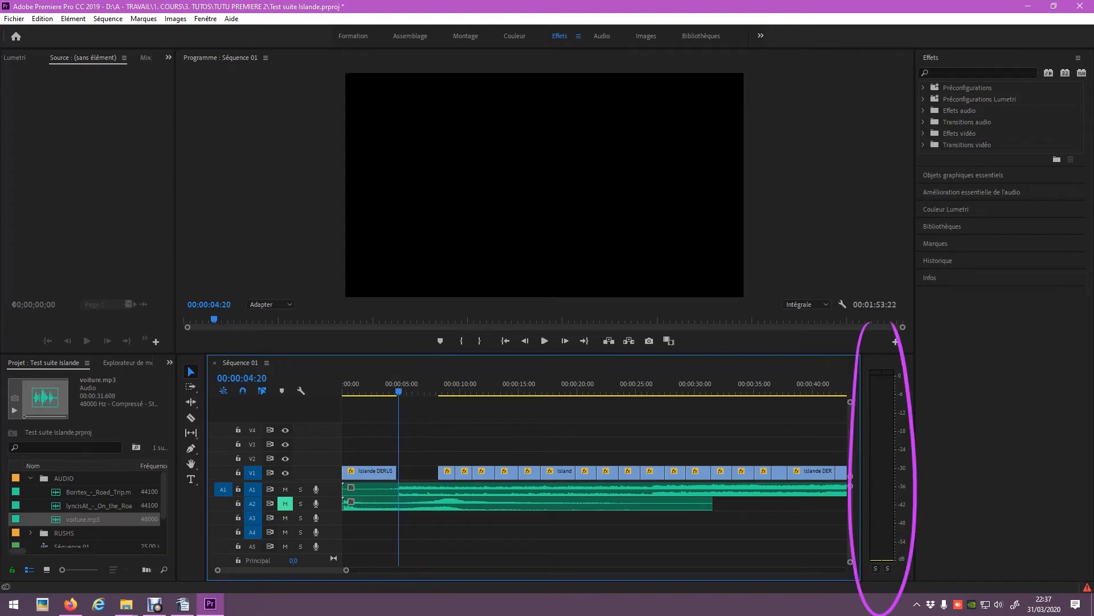
pyautogui.press('space')
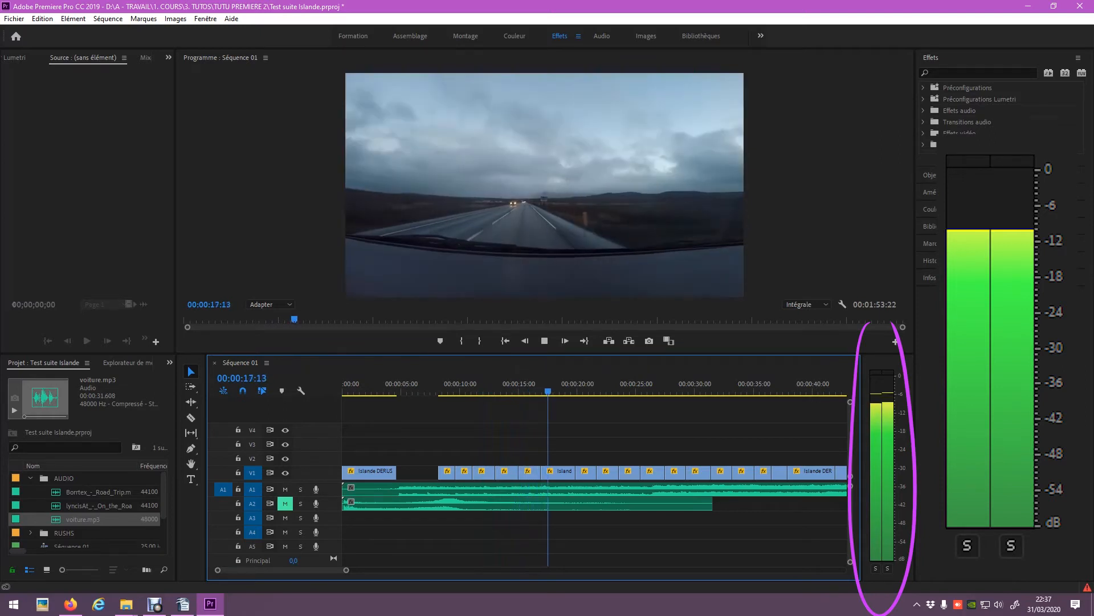
pyautogui.press('space')
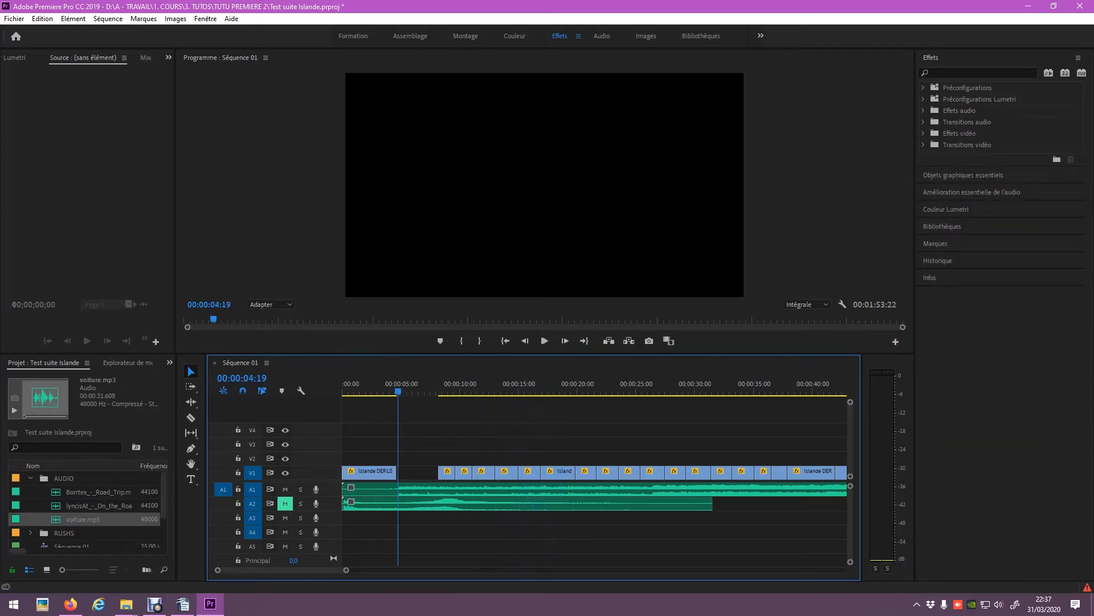
# - Step frame by frame through the music around the first cut and park the playhead on the beat at 00:00:04:21
pyautogui.press('Right')
pyautogui.press('Left')
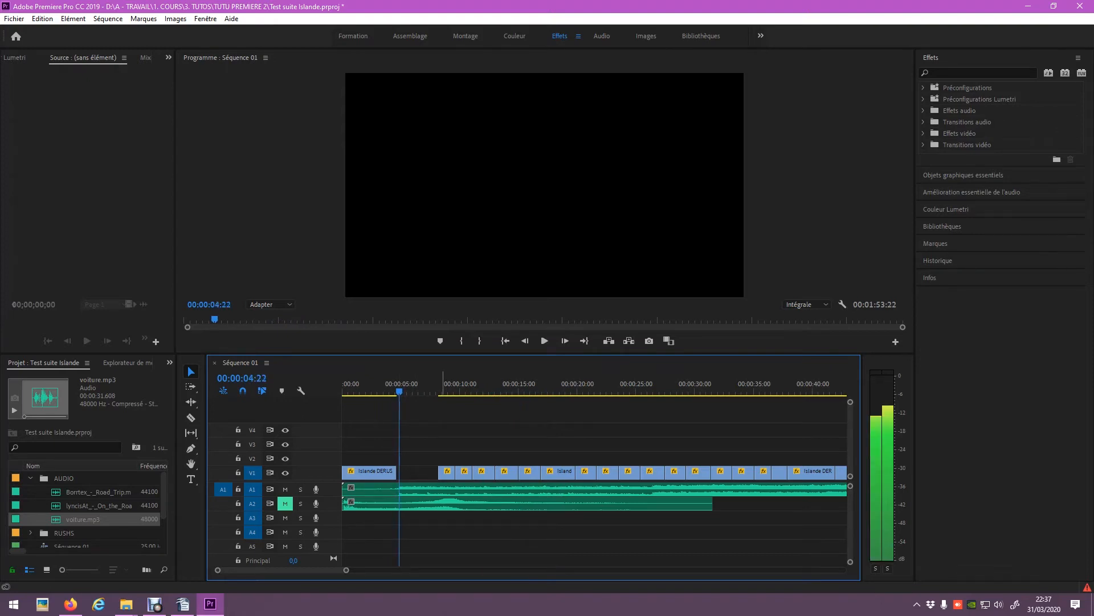
pyautogui.press('Left')
pyautogui.press('Left')
pyautogui.press('Left')
pyautogui.press('Left')
pyautogui.press('Left')
pyautogui.press('Left')
pyautogui.press('Left')
pyautogui.press('Left')
pyautogui.press('Left')
pyautogui.press('Left')
pyautogui.press('Left')
pyautogui.press('Left')
pyautogui.press('Left')
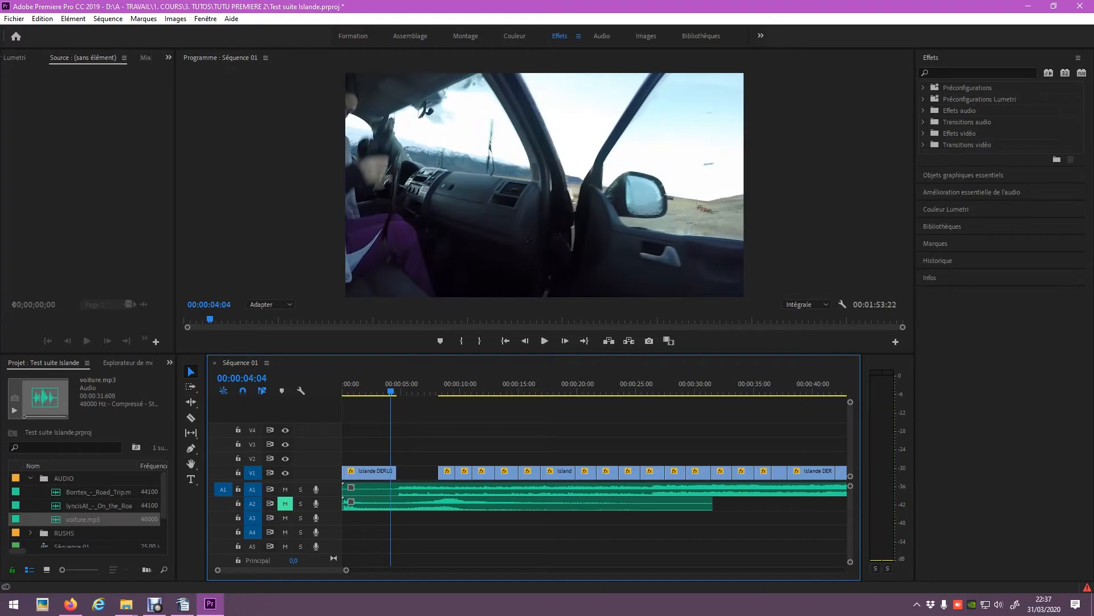
pyautogui.press('Right')
pyautogui.press('Right')
pyautogui.press('Right')
pyautogui.press('Right')
pyautogui.press('Right')
pyautogui.press('Right')
pyautogui.press('Right')
pyautogui.press('Right')
pyautogui.press('Right')
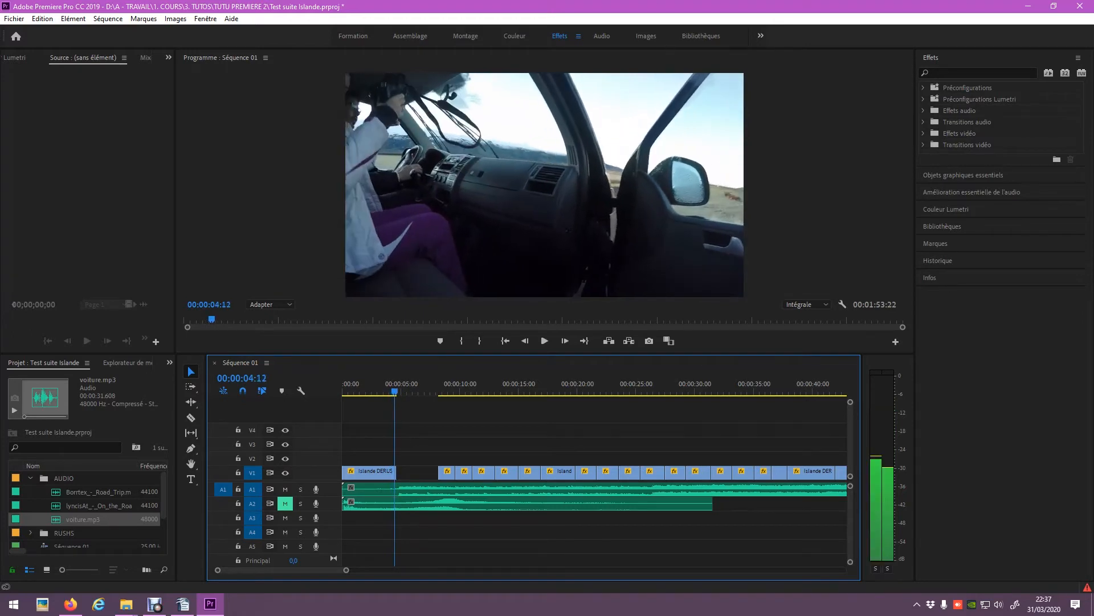
pyautogui.press('Right')
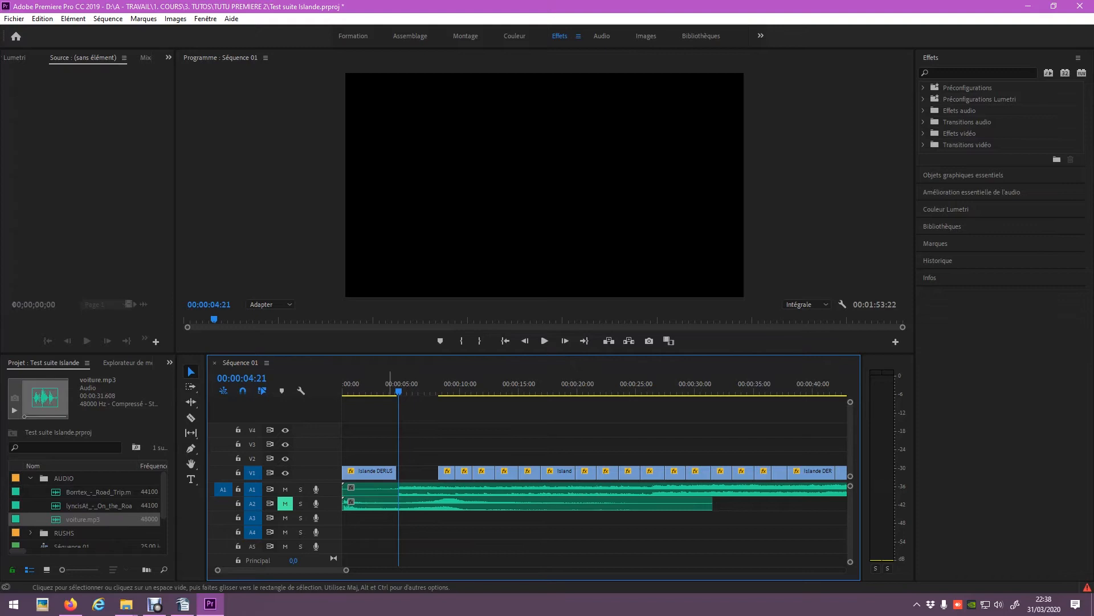
# - Move the first road clip on V1 to start at 00:00:04:21 and play on to find the next beat
pyautogui.moveTo(447, 472); pyautogui.dragTo(408, 472)
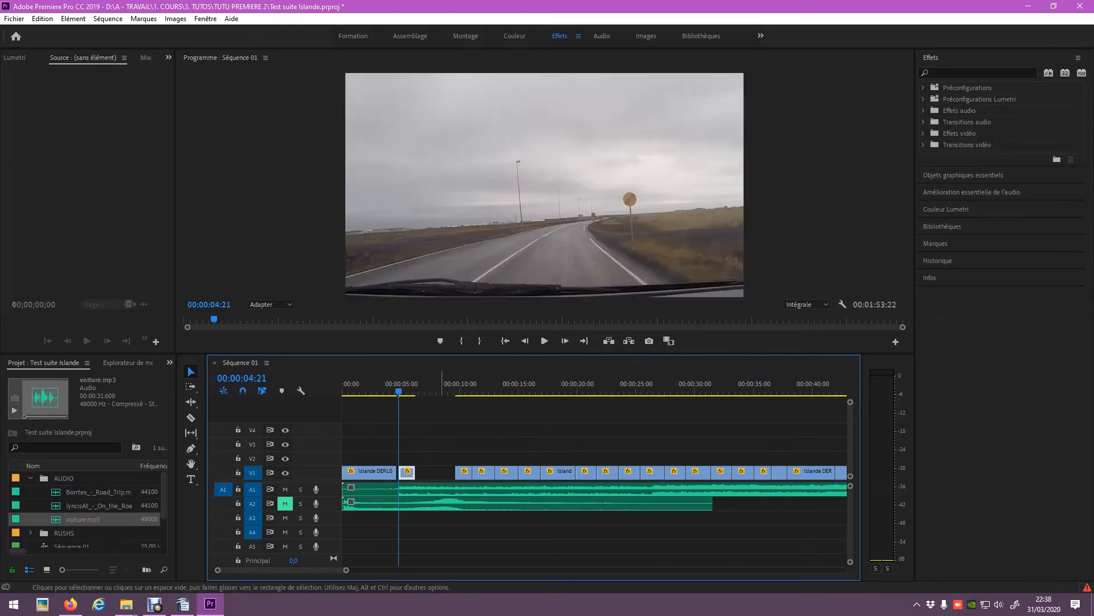
pyautogui.press('space')
pyautogui.press('space')
pyautogui.hotkey('shift', 'Left')
pyautogui.hotkey('shift', 'Left')
# - Move the next three road clips on V1 onto successive music beats, with the last one starting at 00:00:12:02
pyautogui.moveTo(463, 472); pyautogui.dragTo(500, 474)
pyautogui.press('space')
pyautogui.press('space')
pyautogui.press('space')
pyautogui.press('space')
pyautogui.hotkey('shift', 'Left')
pyautogui.hotkey('shift', 'Left')
pyautogui.press('Right')
pyautogui.press('Right')
# - Group the remaining road clips on V1 with Associer, leaving out the isolated last clip, and move the group past that clip
pyautogui.press('-')
pyautogui.press('-')
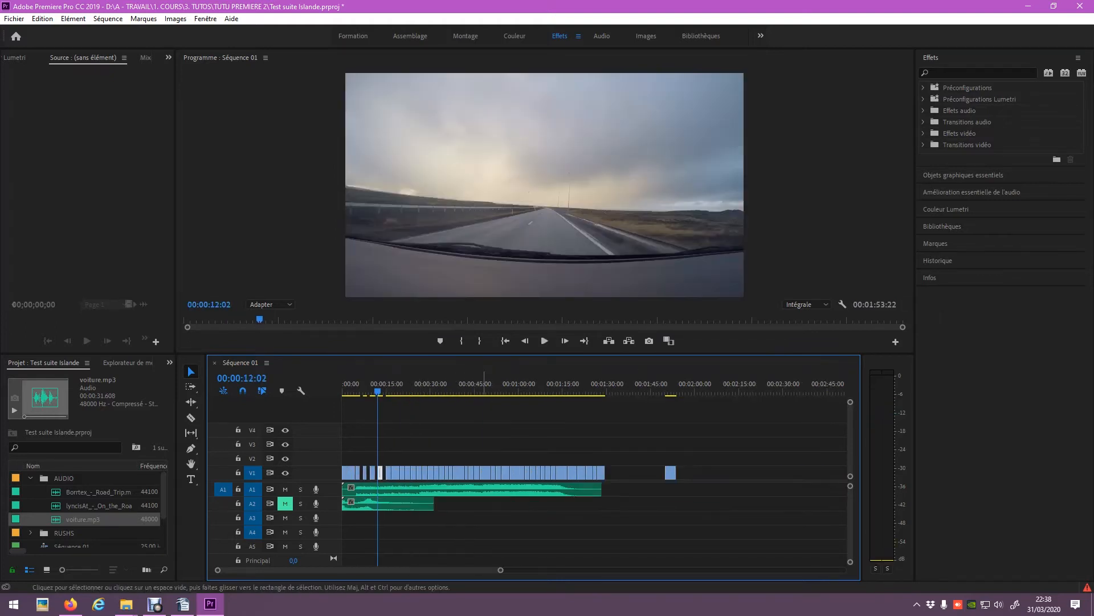
pyautogui.moveTo(701, 453); pyautogui.dragTo(511, 472)
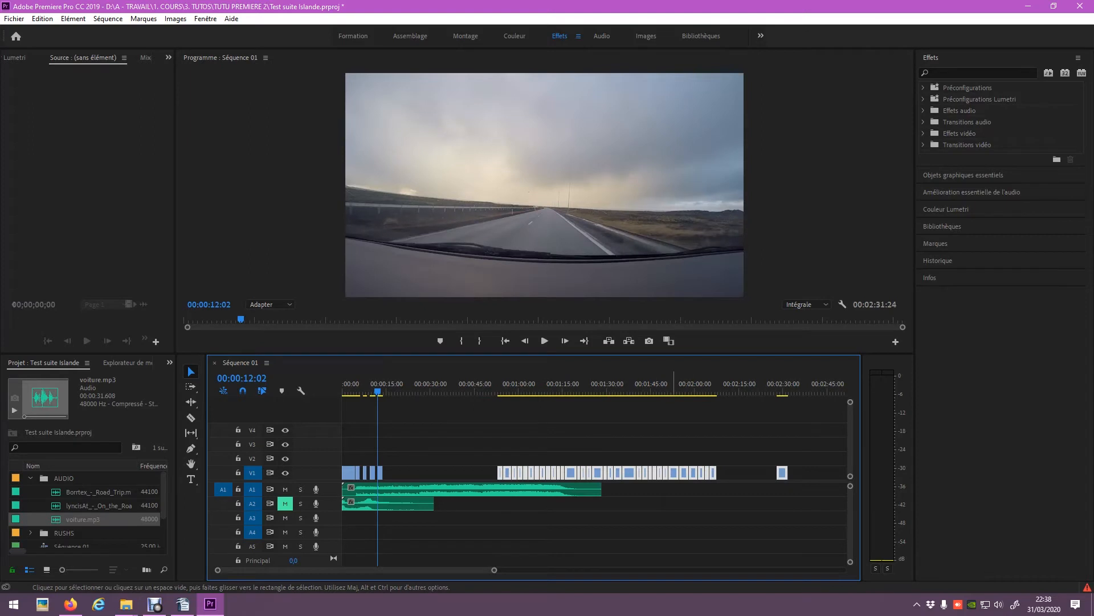
pyautogui.moveTo(674, 473); pyautogui.dragTo(399, 477)
pyautogui.click(569, 472)
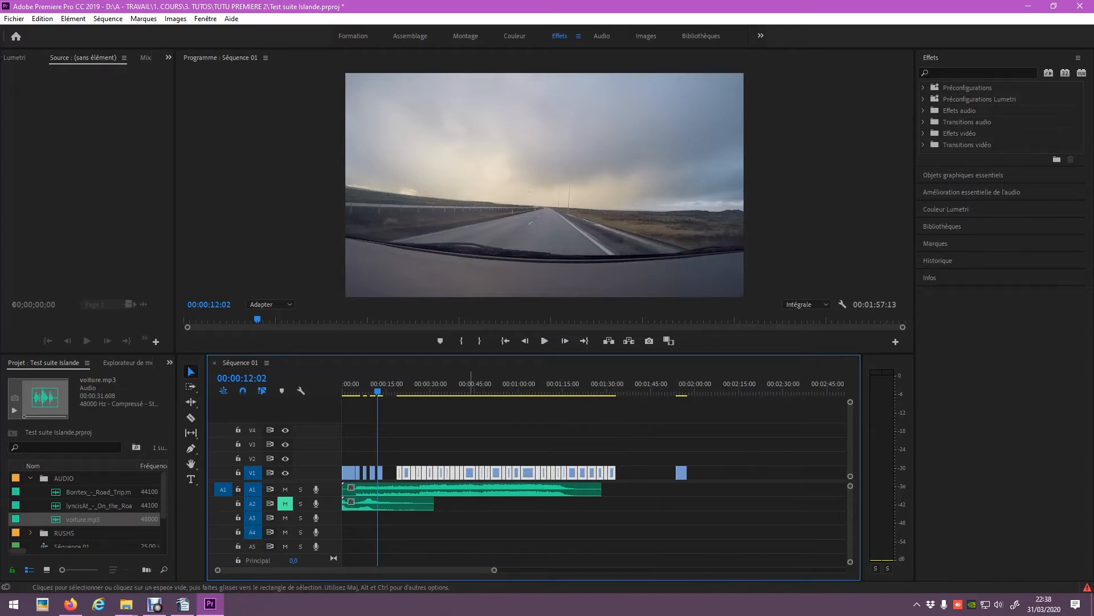
pyautogui.rightClick(471, 473)
pyautogui.click(545, 289)
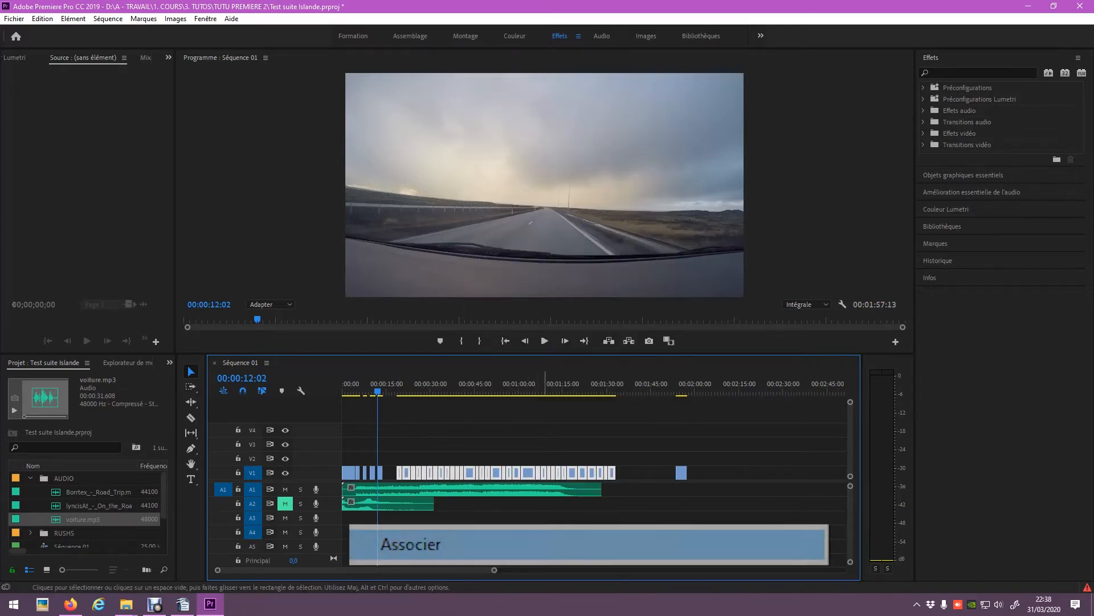
pyautogui.moveTo(529, 473); pyautogui.dragTo(807, 473)
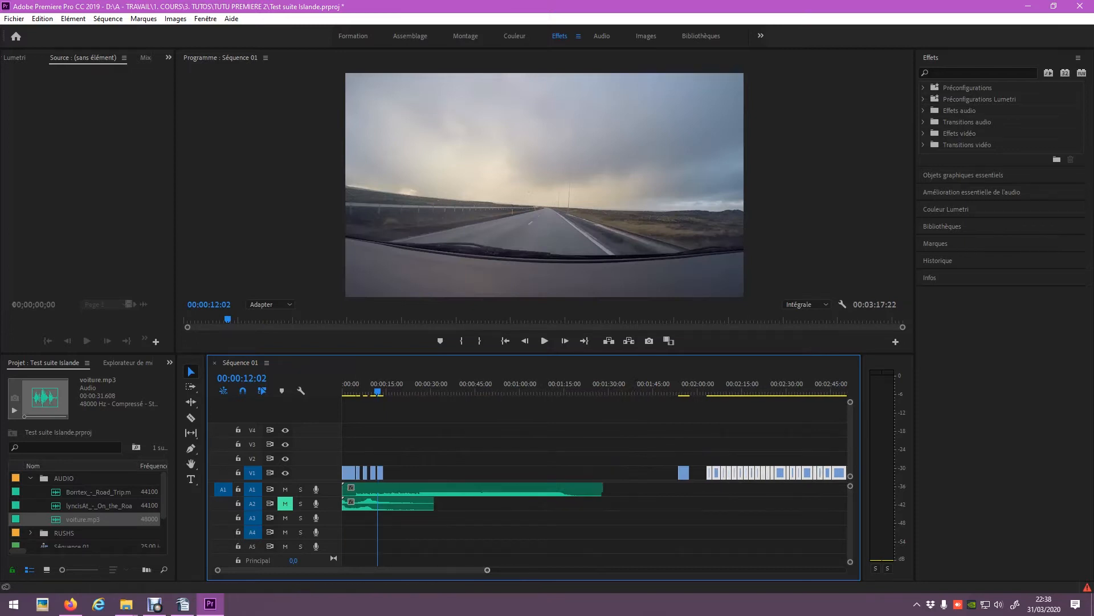
# - Extend the ends of the spaced road clips on V1 to close the gaps between them and play the result
pyautogui.press('=')
pyautogui.press('=')
pyautogui.press('=')
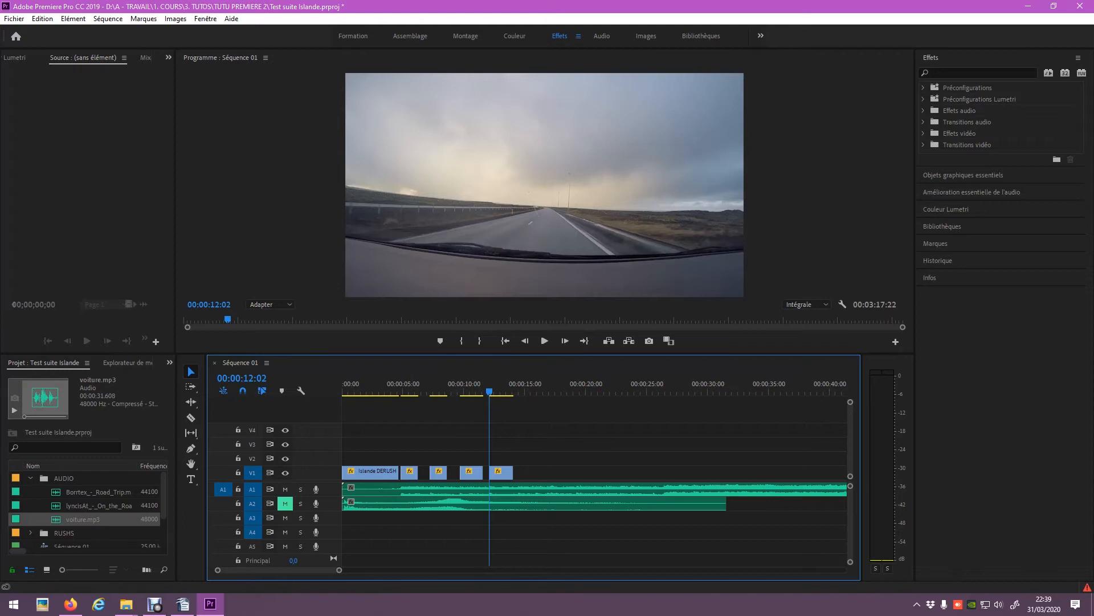
pyautogui.click(412, 386)
pyautogui.click(411, 472)
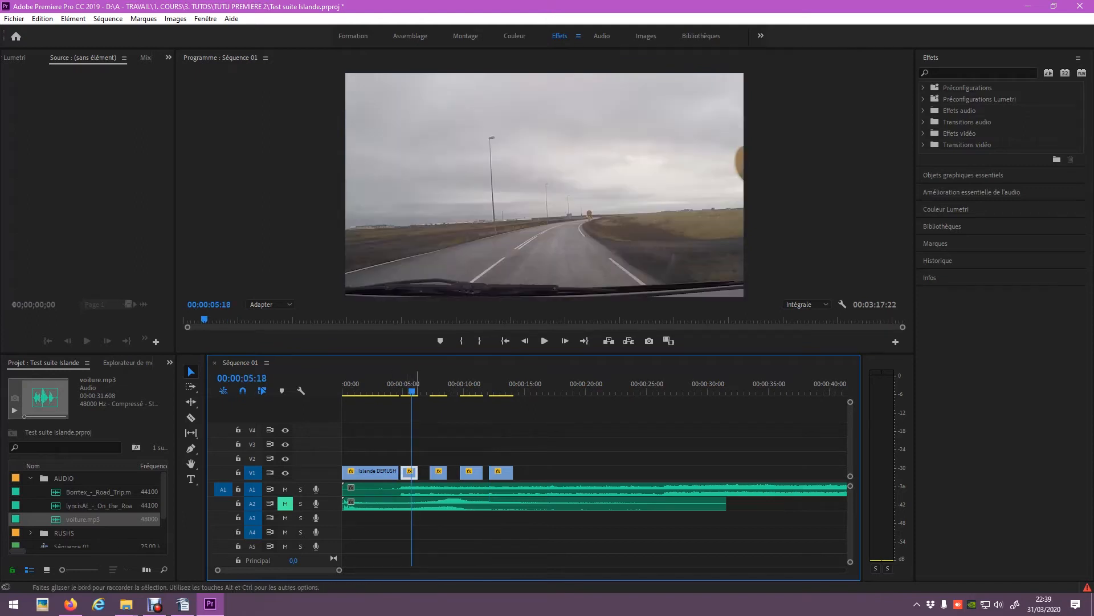
pyautogui.moveTo(417, 472); pyautogui.dragTo(429, 472)
pyautogui.press('space')
pyautogui.press('space')
pyautogui.moveTo(447, 472); pyautogui.dragTo(499, 472)
pyautogui.press('space')
pyautogui.press('space')
pyautogui.press('space')
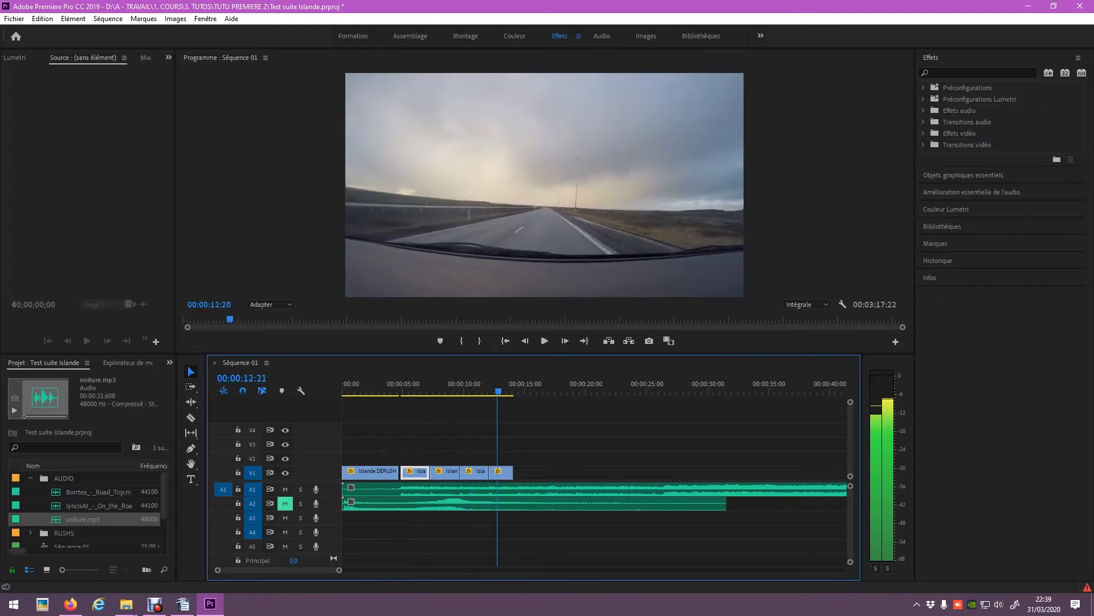
pyautogui.press('space')
# - Try to extend the end of the opening van clip up to the first road clip and check the added frames
pyautogui.moveTo(513, 391); pyautogui.dragTo(392, 391)
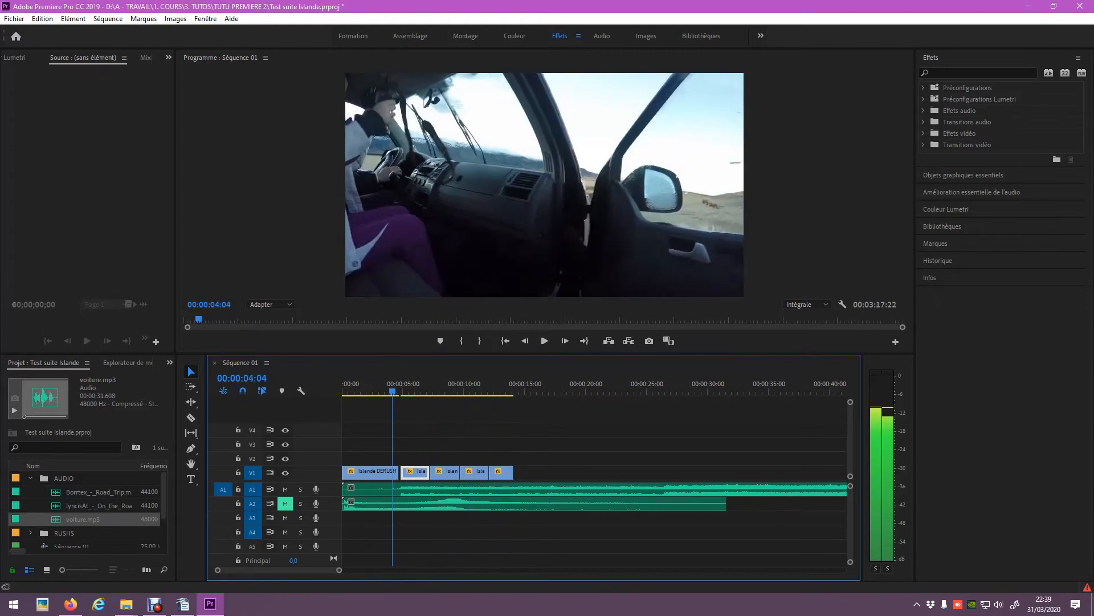
pyautogui.press('=')
pyautogui.press('=')
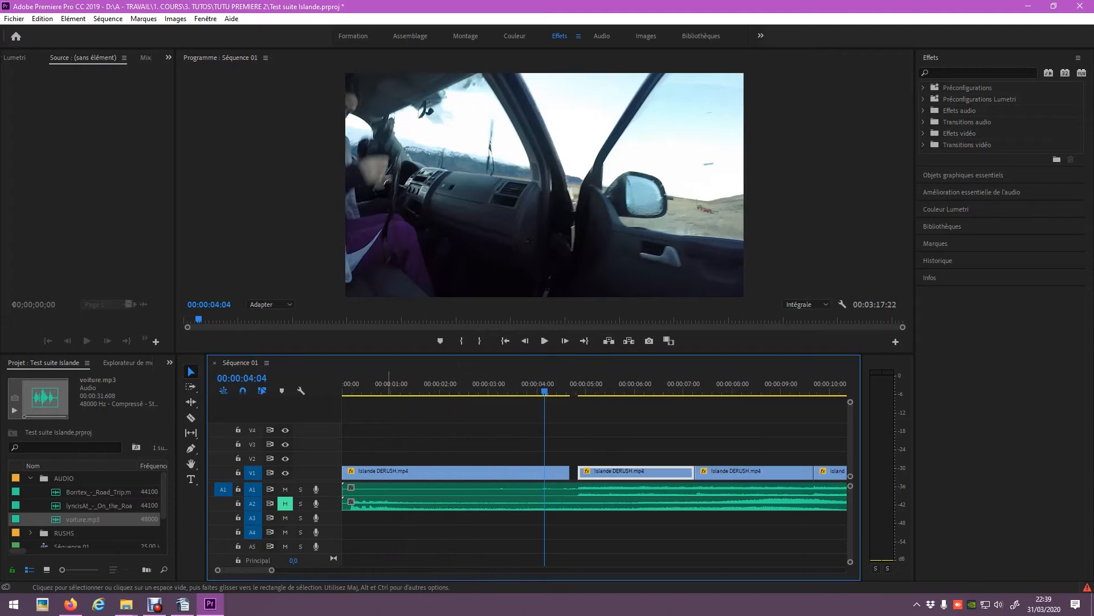
pyautogui.moveTo(569, 472); pyautogui.dragTo(578, 472)
pyautogui.press('space')
pyautogui.press('Right')
pyautogui.press('Left')
pyautogui.press('Left')
pyautogui.press('Right')
pyautogui.press('Right')
# - Trim the end of the opening van clip back to 00:00:04:17 and check the frames around the cut
pyautogui.click(576, 472)
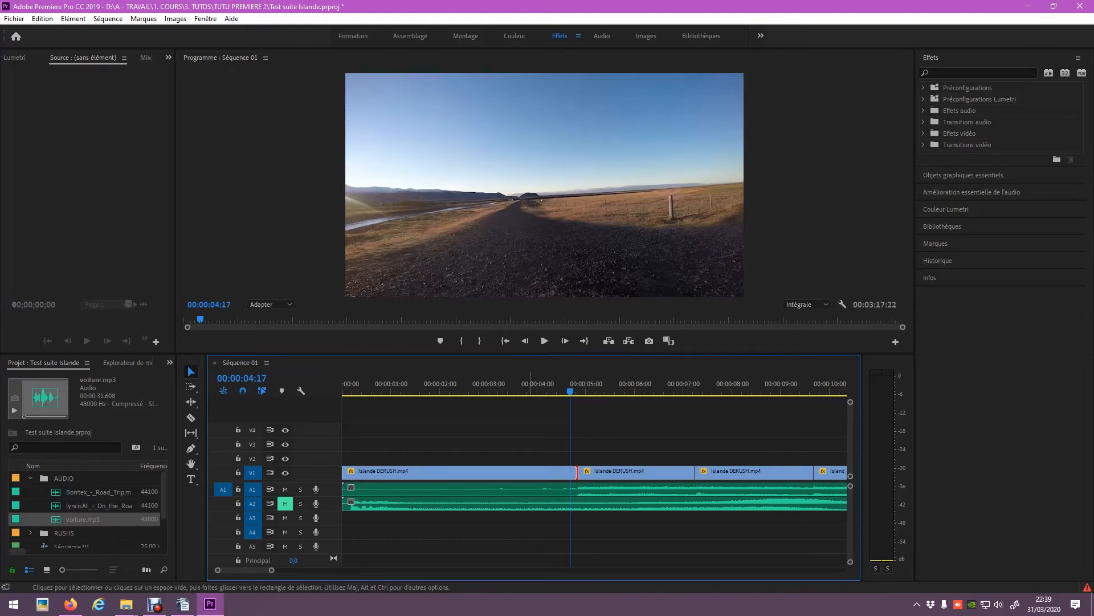
pyautogui.click(575, 471)
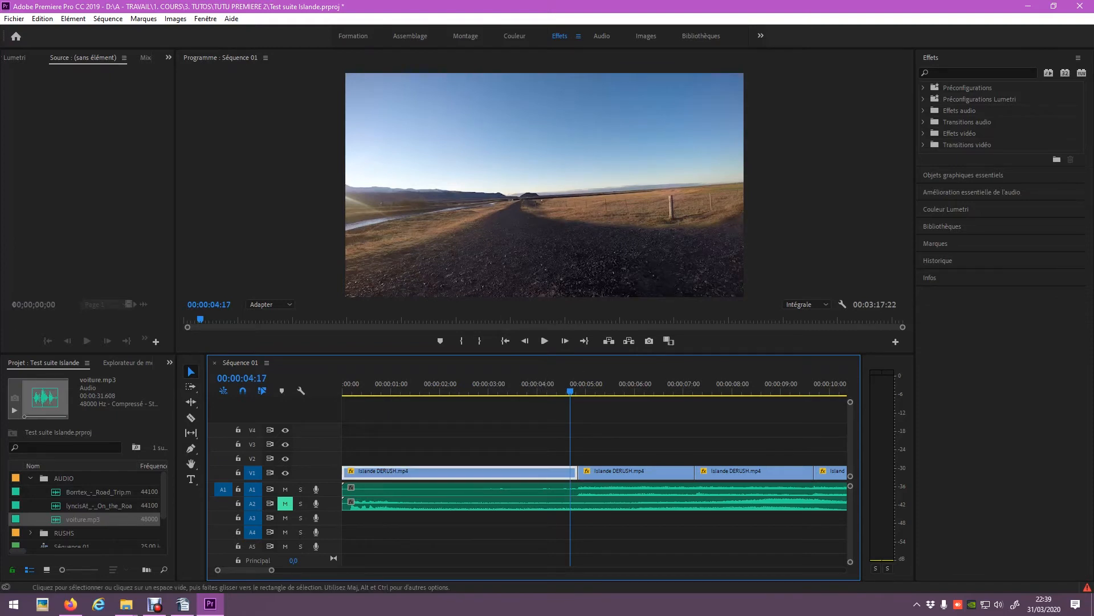
pyautogui.moveTo(576, 471); pyautogui.dragTo(569, 471)
pyautogui.press('Left')
pyautogui.press('Right')
pyautogui.press('Left')
pyautogui.press('Right')
pyautogui.press('Left')
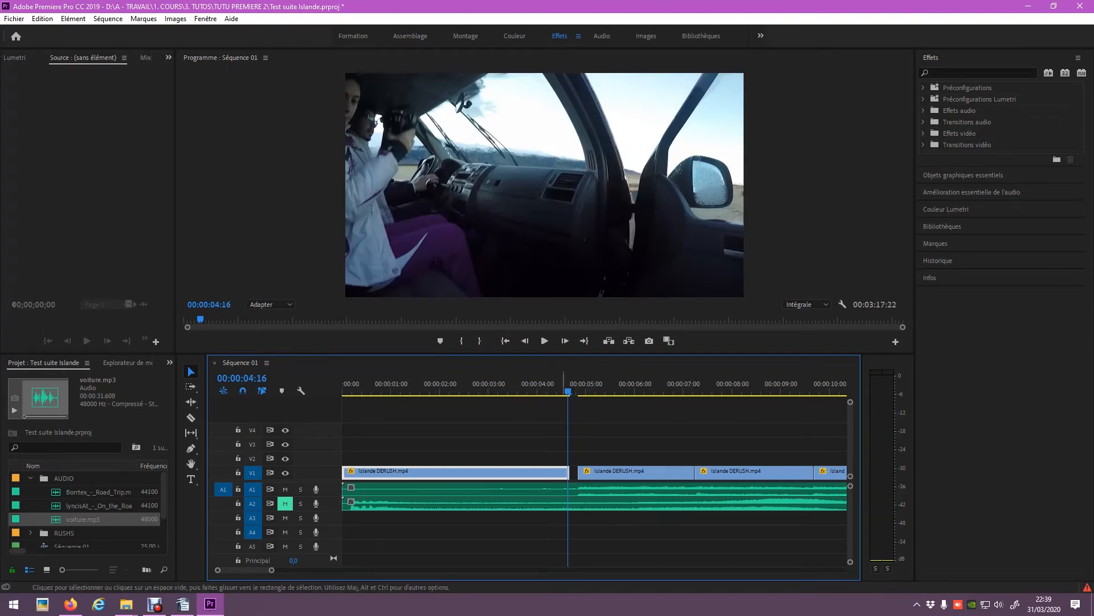
# - Set the opening van clip's duration to 00:00:04:21 in its Vitesse/Durée settings to close the gap before the first road clip
pyautogui.rightClick(463, 472)
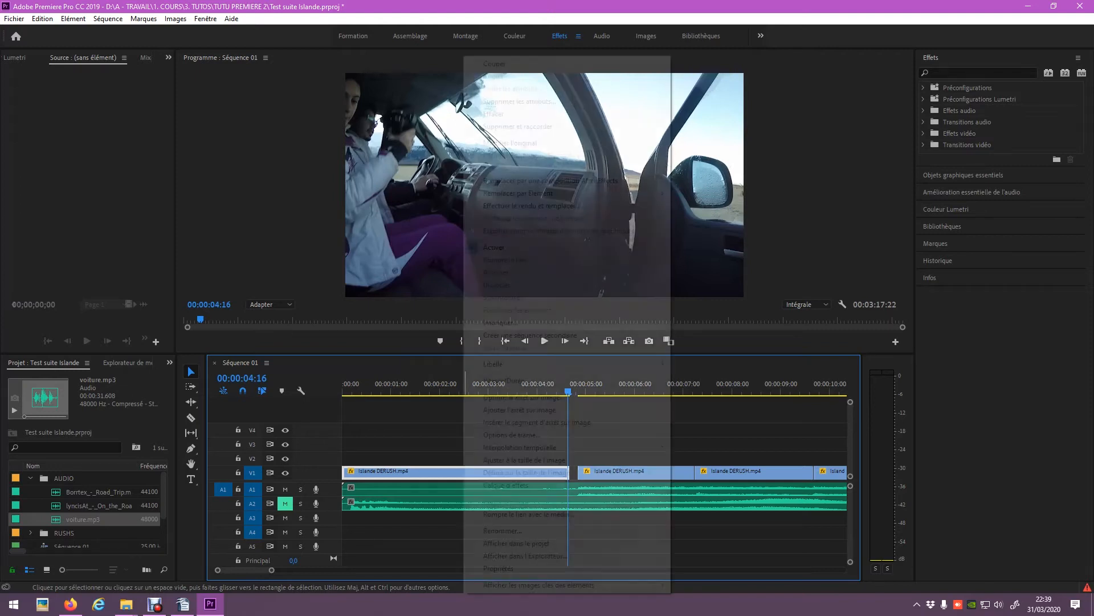
pyautogui.click(502, 381)
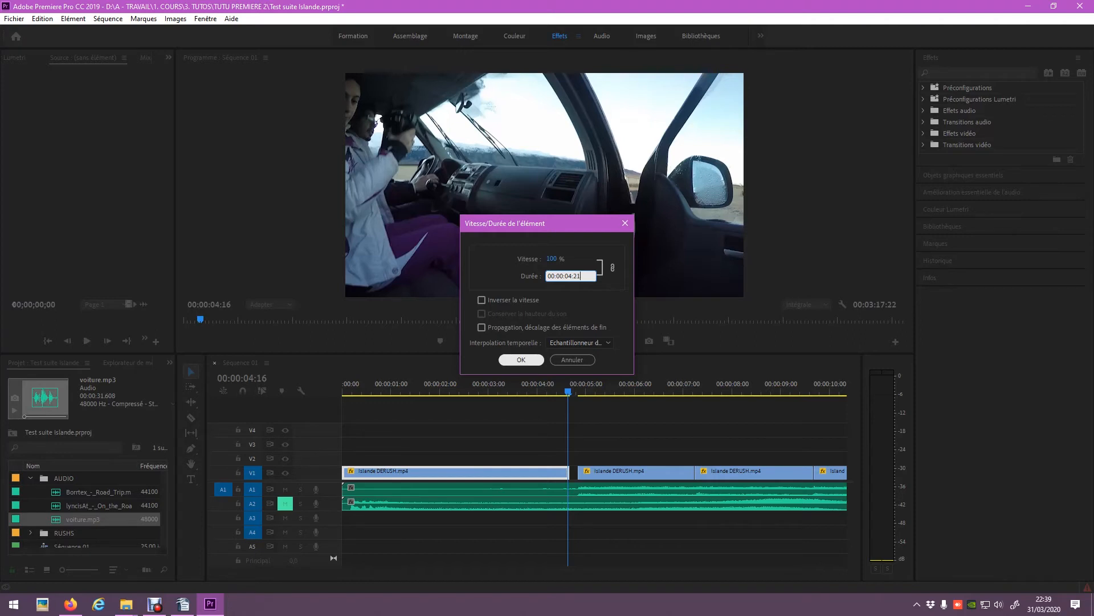
pyautogui.press('Return')
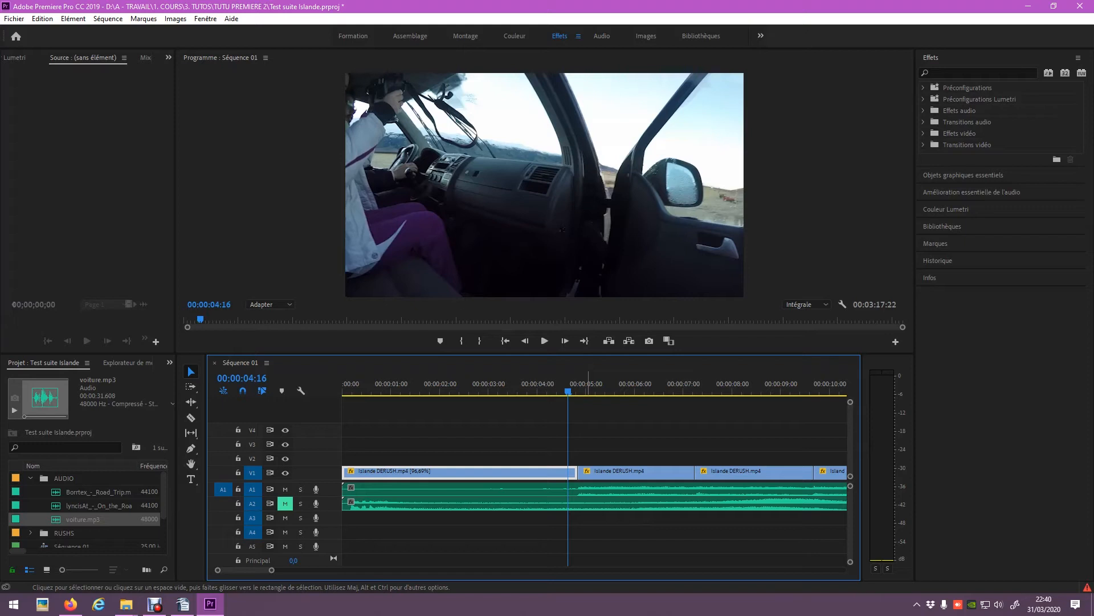
# - Add the Fondu au noir transition to the start of the opening van clip and play the sequence from the beginning
pyautogui.moveTo(567, 391); pyautogui.dragTo(342, 391)
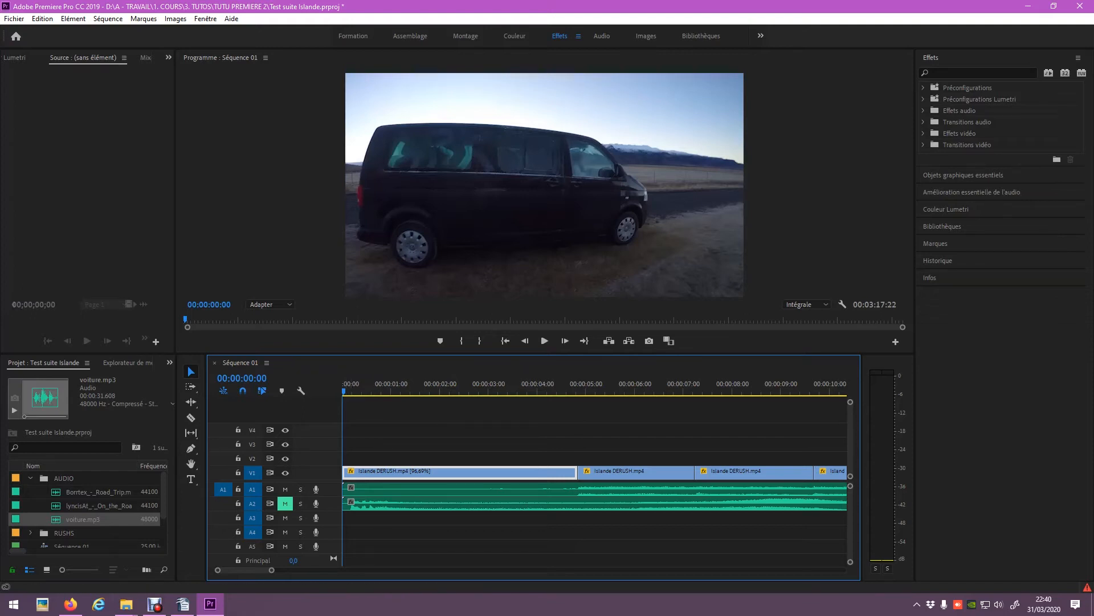
pyautogui.click(923, 144)
pyautogui.click(931, 179)
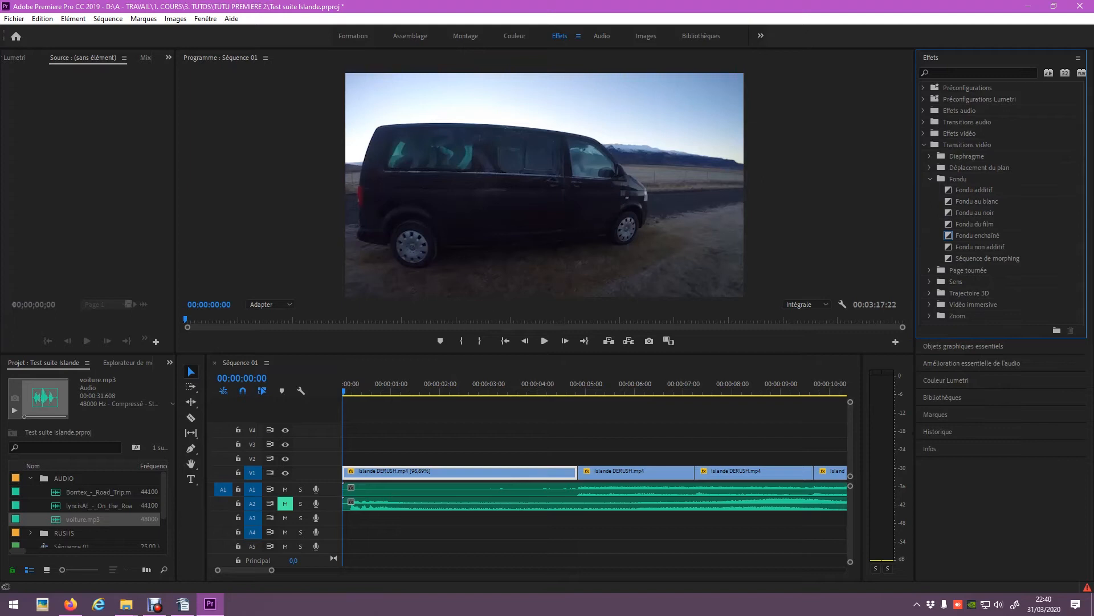
pyautogui.click(974, 213)
pyautogui.moveTo(365, 472); pyautogui.dragTo(366, 473)
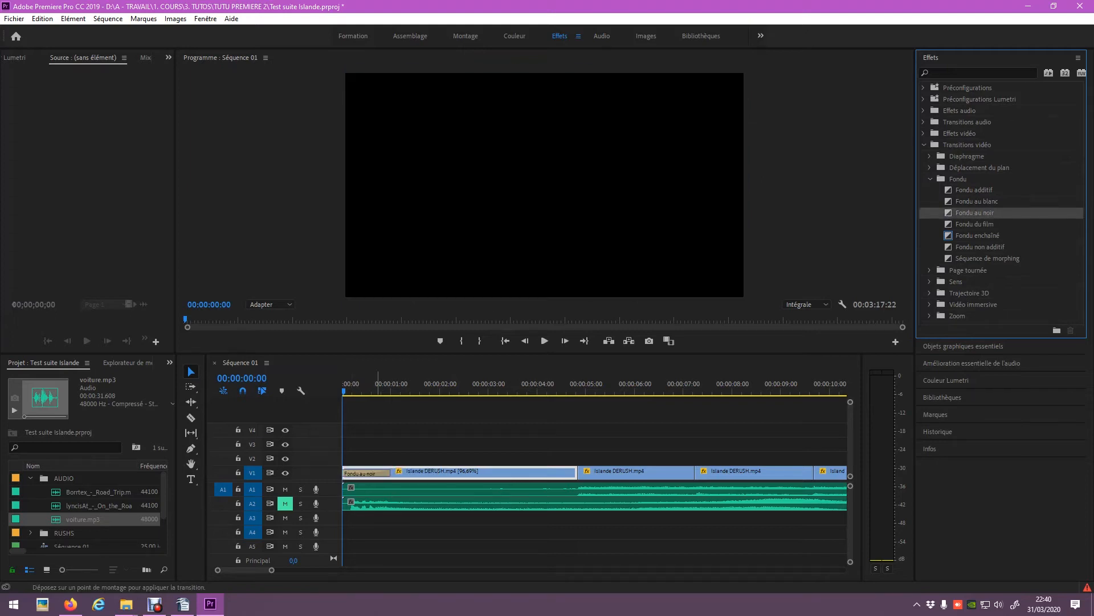
pyautogui.press('space')
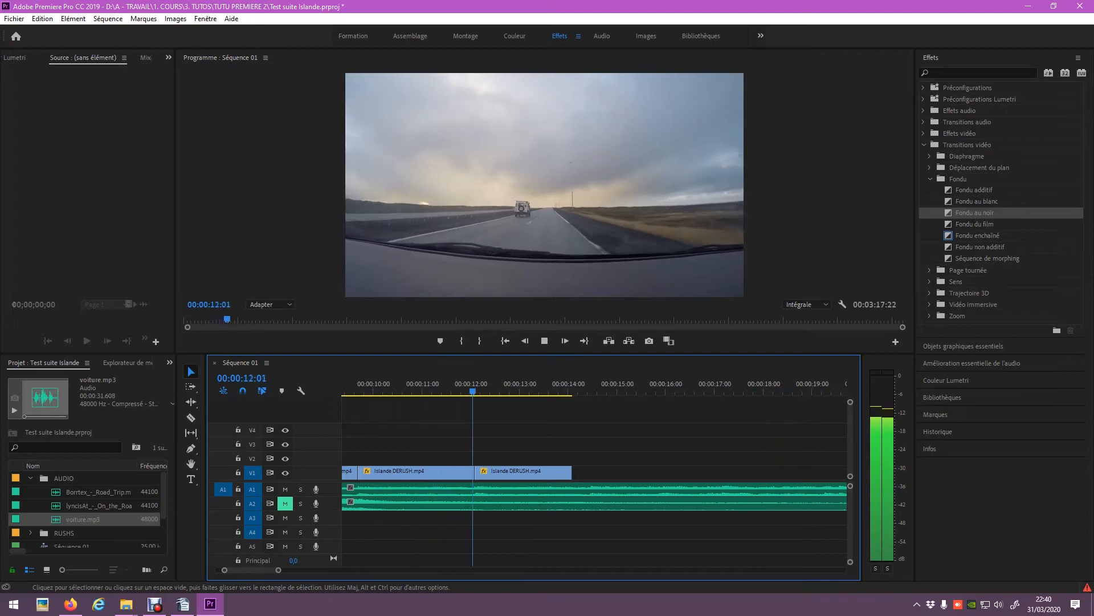
pyautogui.press('space')
# - Move the grouped road clips on V1 back to about 00:00:35 and ungroup them with Dissocier
pyautogui.moveTo(459, 391); pyautogui.dragTo(493, 391)
pyautogui.press('-')
pyautogui.press('-')
pyautogui.press('-')
pyautogui.press('-')
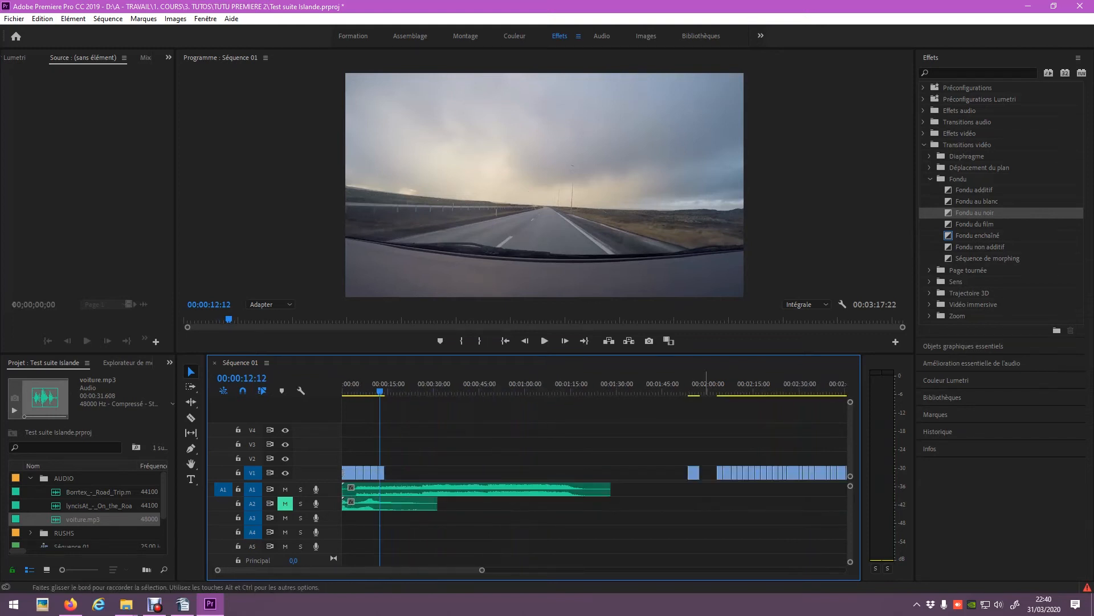
pyautogui.moveTo(721, 472); pyautogui.dragTo(452, 472)
pyautogui.rightClick(518, 473)
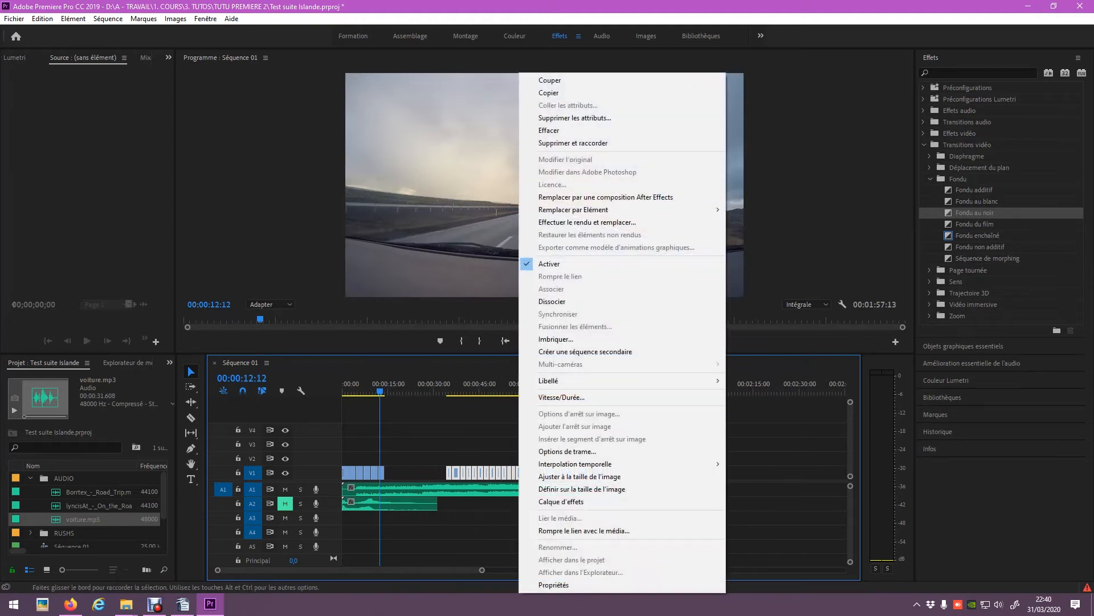
pyautogui.click(552, 301)
pyautogui.click(439, 472)
# - Replace the fourth road clip on V1 with the first ungrouped clip, directly after the third road clip, and extend its end slightly
pyautogui.moveTo(449, 473); pyautogui.dragTo(378, 473)
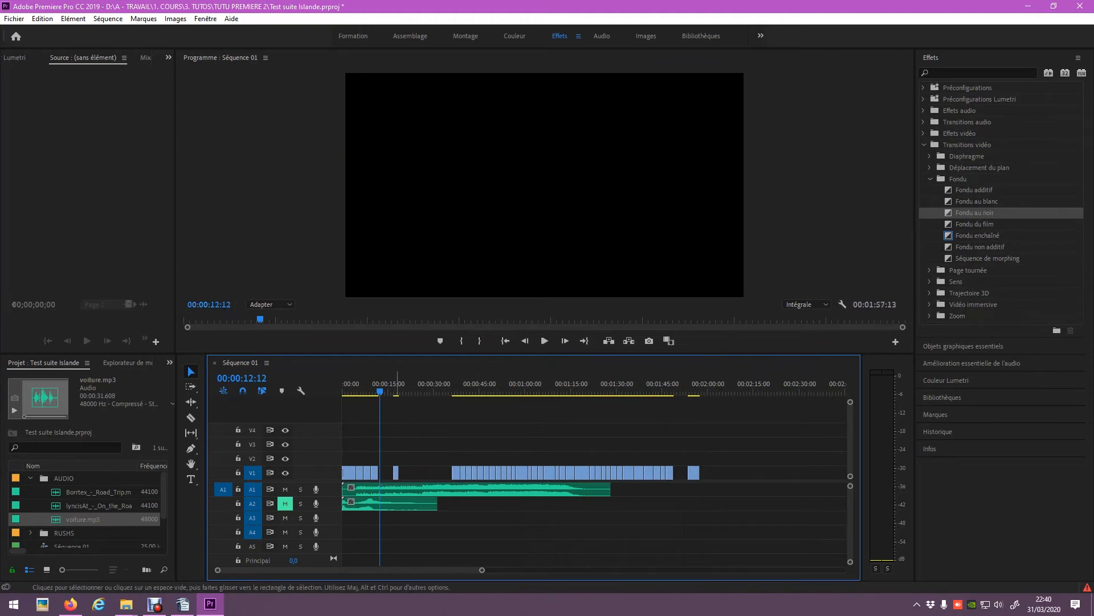
pyautogui.press('=')
pyautogui.press('=')
pyautogui.moveTo(556, 473); pyautogui.dragTo(499, 472)
pyautogui.press('-')
pyautogui.press('=')
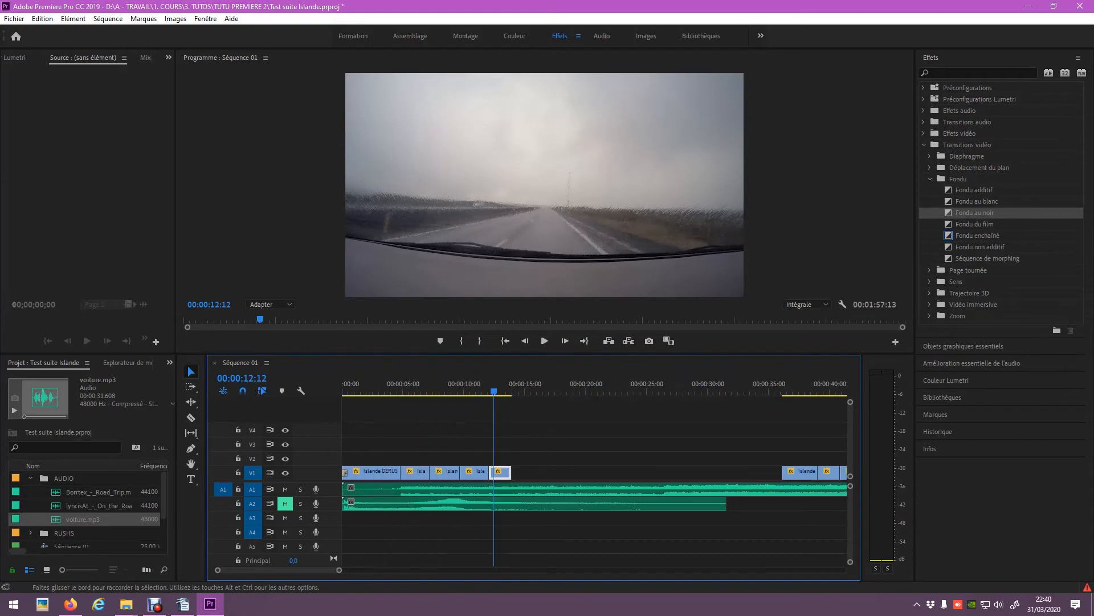
pyautogui.moveTo(339, 570)
pyautogui.mouseDown()
pyautogui.moveTo(537, 569)
pyautogui.moveTo(303, 570)
pyautogui.moveTo(336, 569)
pyautogui.mouseUp()
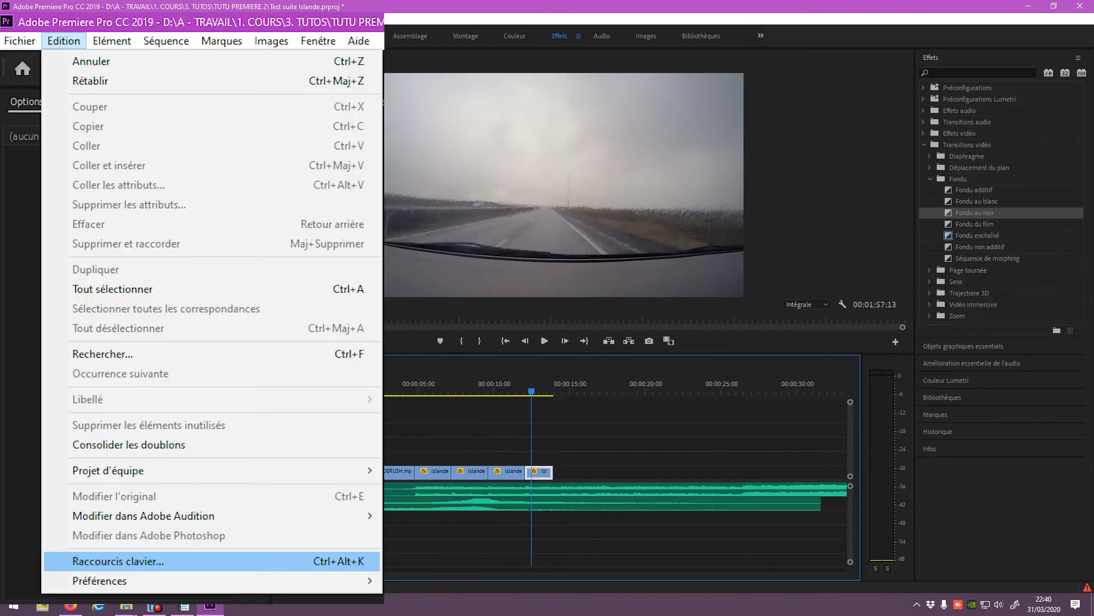
pyautogui.press('Up')
pyautogui.press('Down')
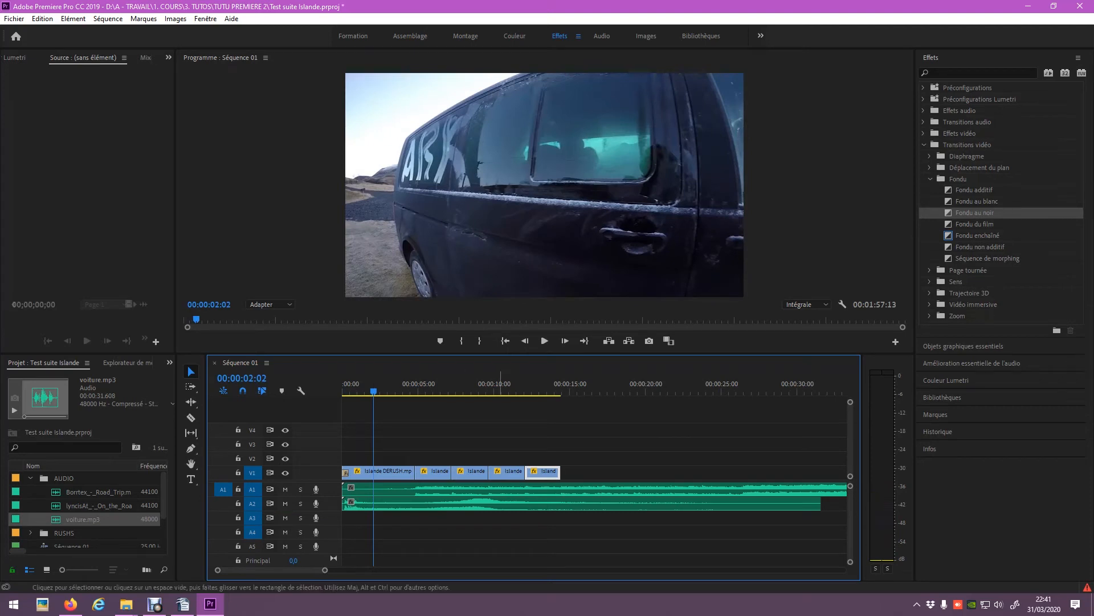
# - Play the sequence from the start to check the cuts against the music and the car sound
pyautogui.press('-')
pyautogui.press('=')
pyautogui.moveTo(354, 384); pyautogui.dragTo(342, 384)
pyautogui.press('space')
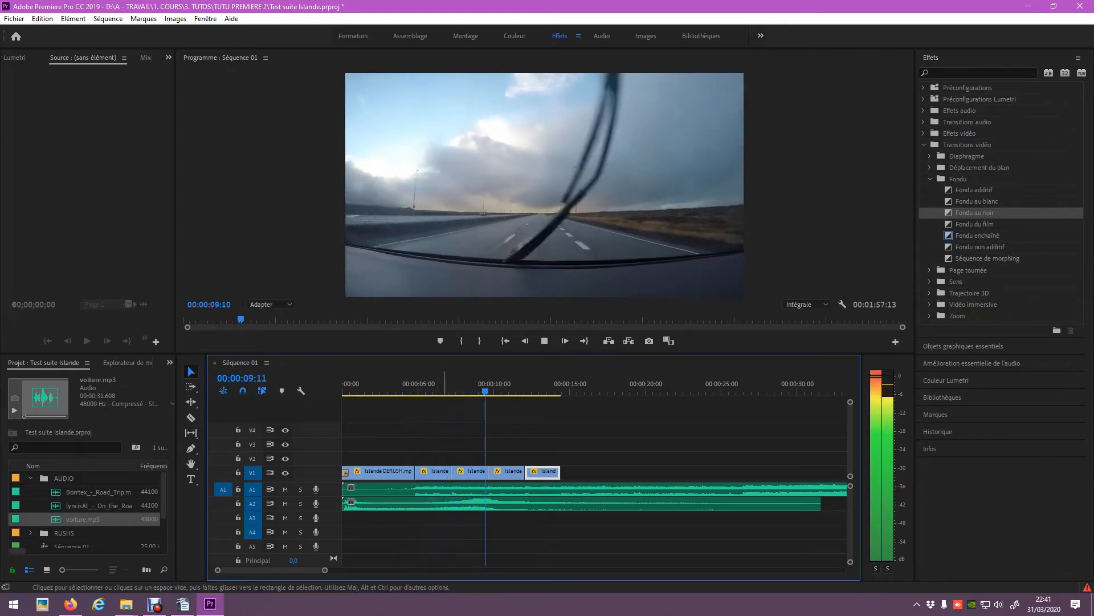
pyautogui.press('space')
# - Trim about 4 seconds off the start of the car sound on A2, ending shortly before the first road clip's cut
pyautogui.click(414, 384)
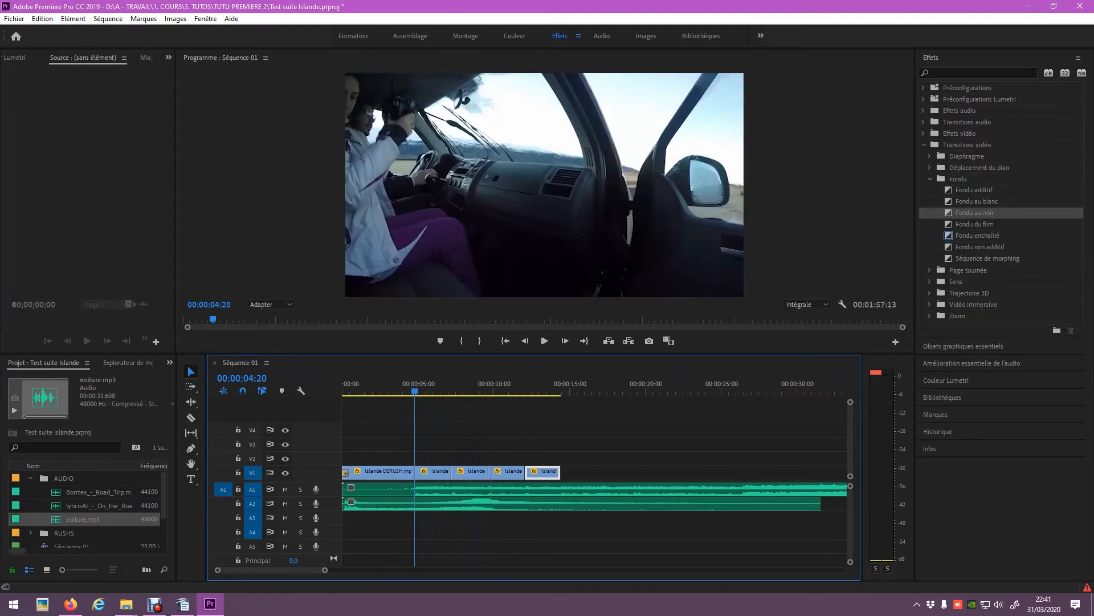
pyautogui.click(406, 384)
pyautogui.moveTo(343, 503); pyautogui.dragTo(401, 503)
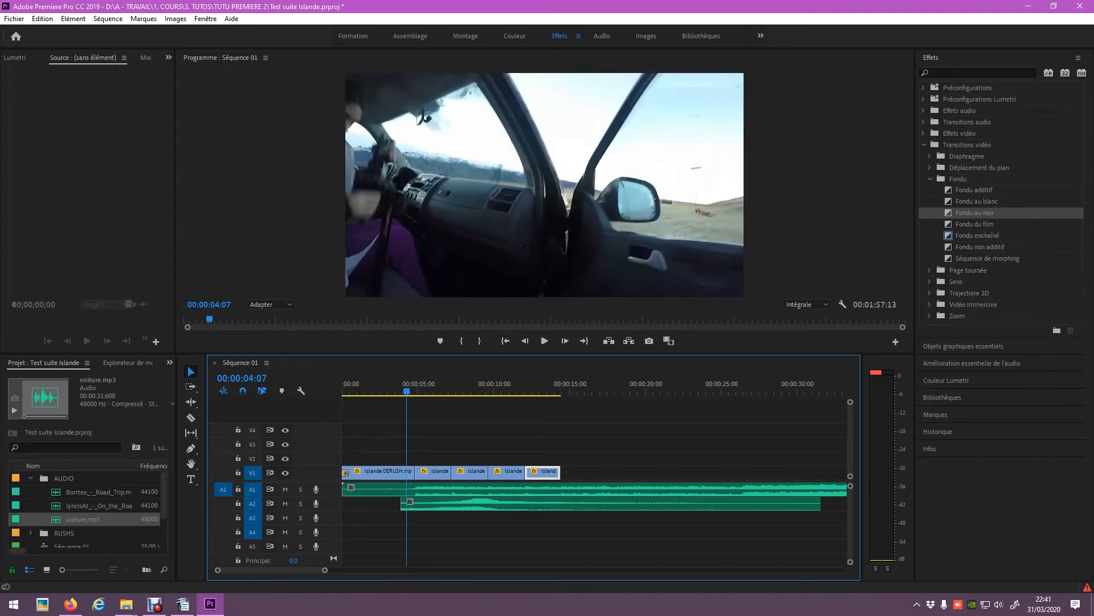
# - Add the Puissance constante audio transition to the start of the car sound and move the clip to the sequence start
pyautogui.click(924, 122)
pyautogui.click(930, 133)
pyautogui.click(983, 167)
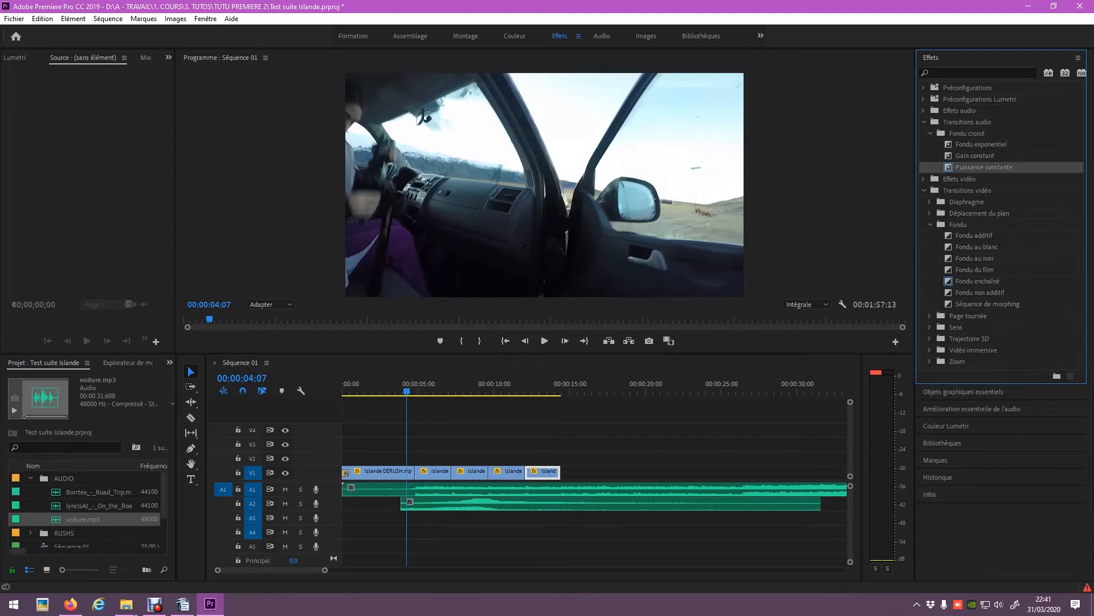
pyautogui.moveTo(410, 504); pyautogui.dragTo(383, 505)
pyautogui.click(454, 505)
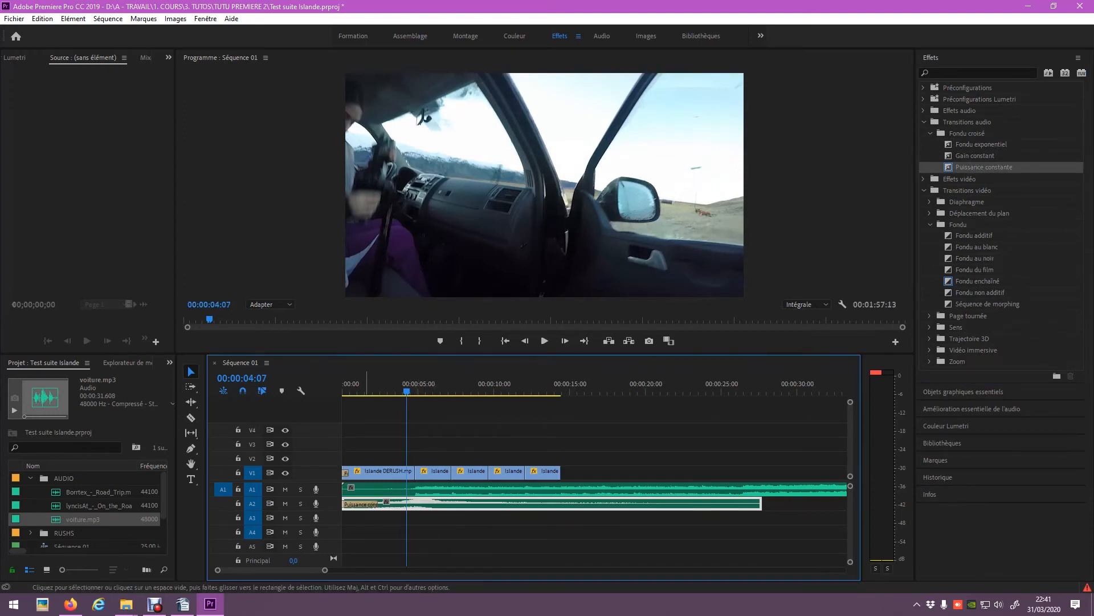
# - Set the volume level of voiture.mp3 to -12 dB at 00:00:02:07 and play the sequence from the start
pyautogui.click(383, 388)
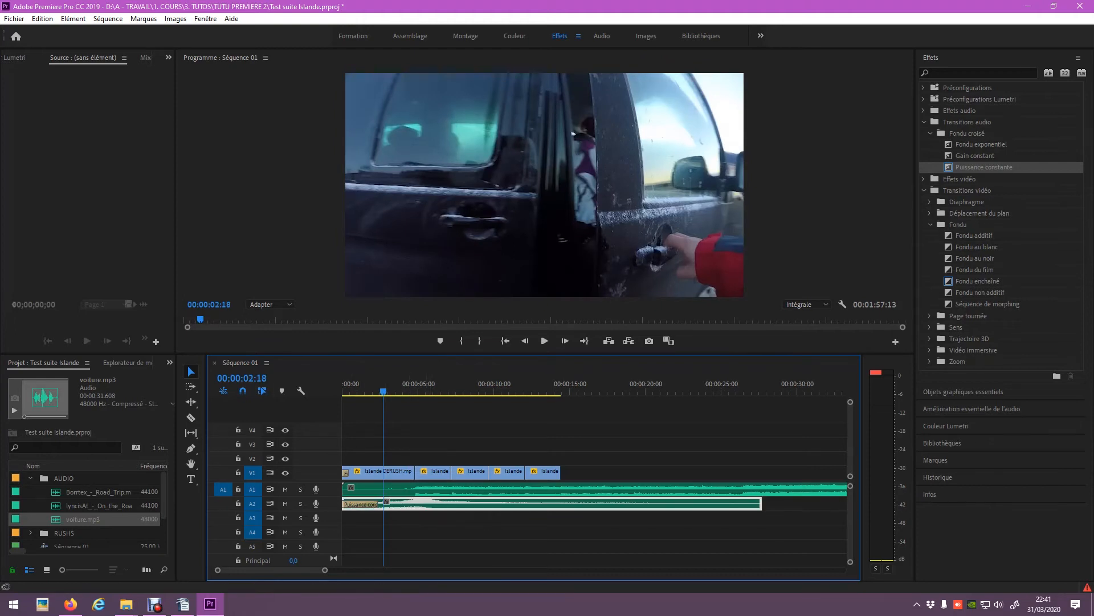
pyautogui.click(169, 57)
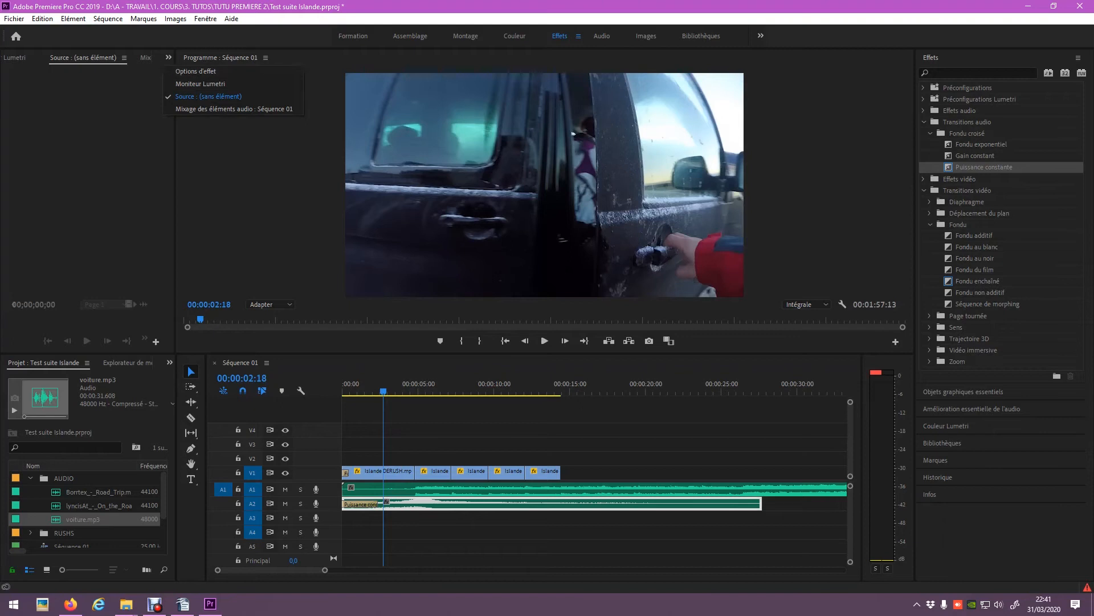
pyautogui.press('Escape')
pyautogui.click(168, 57)
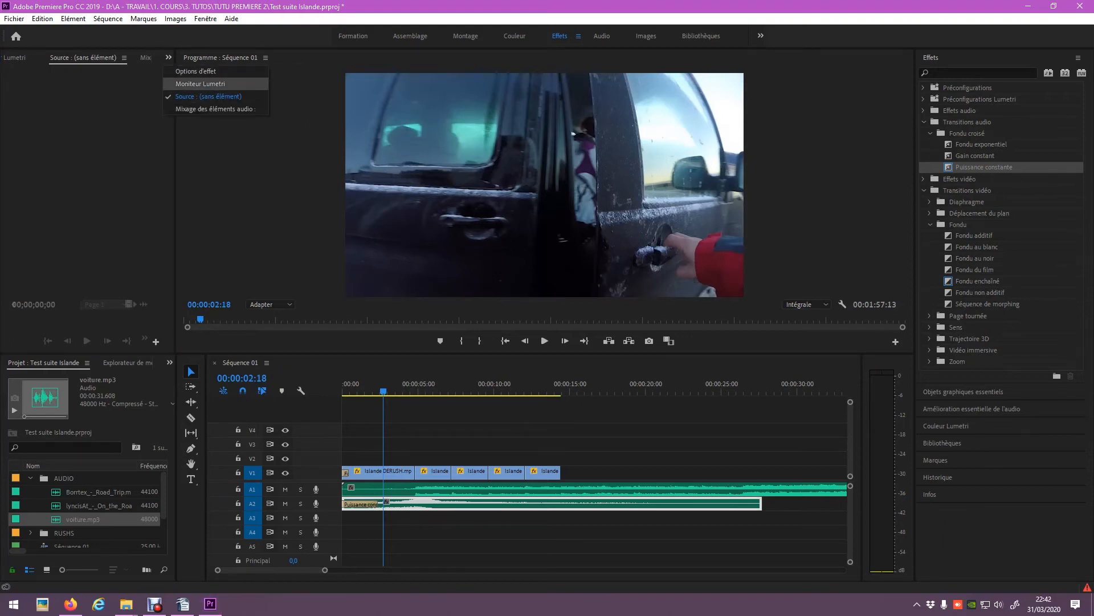
pyautogui.click(195, 71)
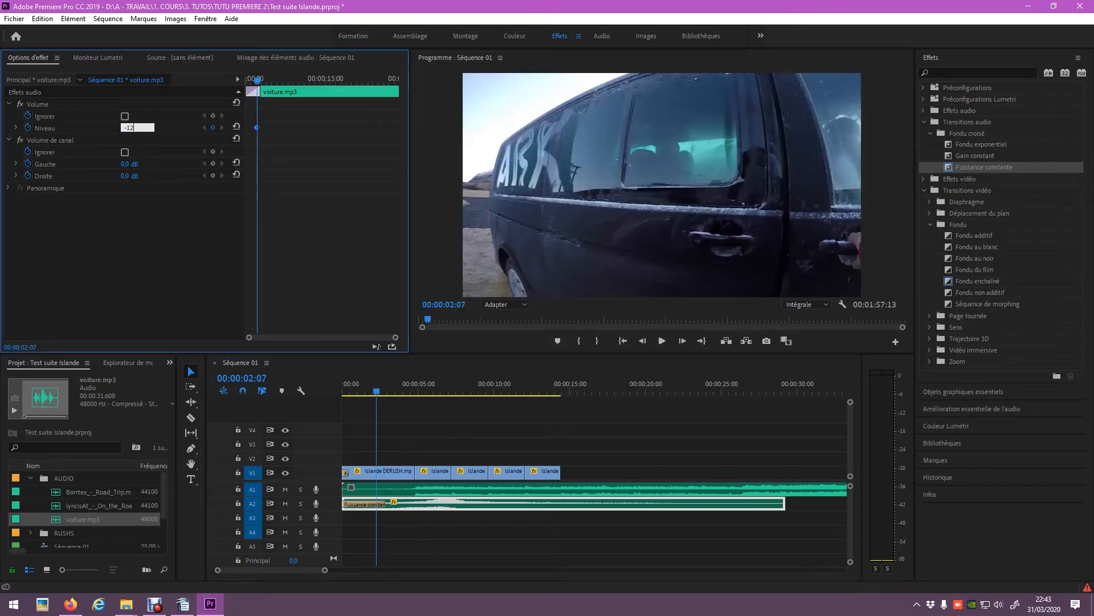
pyautogui.press('Return')
pyautogui.click(342, 391)
pyautogui.press('space')
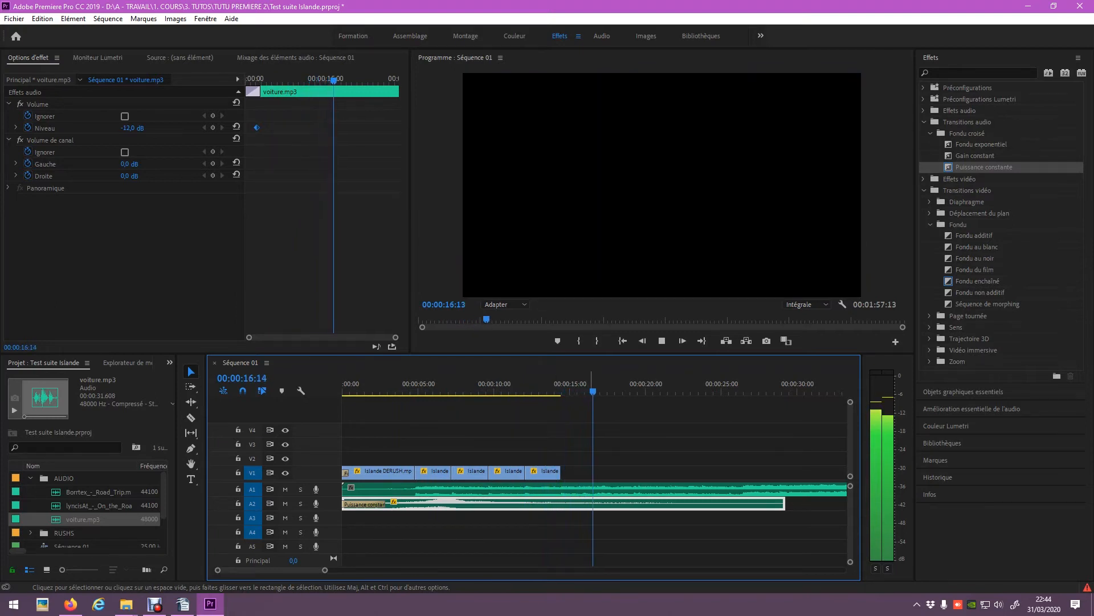
pyautogui.press('space')
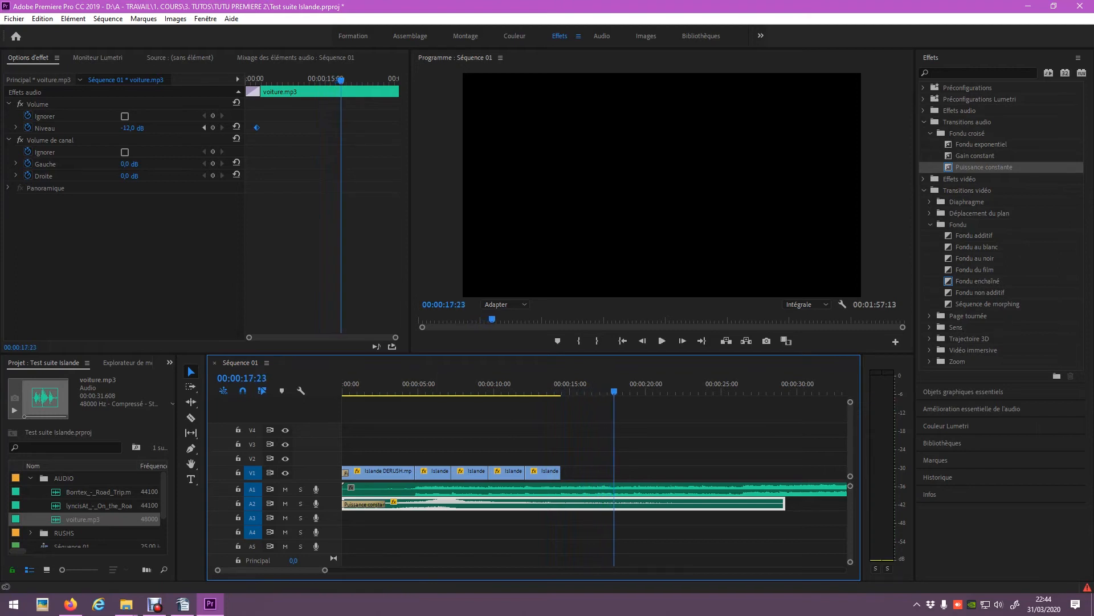
# - Bring the next ungrouped road clips closer to the synced clips on V1 and play the music to find the next beat
pyautogui.press('-')
pyautogui.moveTo(342, 569); pyautogui.dragTo(410, 569)
pyautogui.moveTo(533, 451); pyautogui.dragTo(455, 472)
pyautogui.moveTo(410, 569); pyautogui.dragTo(305, 569)
pyautogui.click(501, 384)
pyautogui.press('space')
pyautogui.press('space')
# - Place the following road clip against the end of the synced clips on V1 and play the music around the cut
pyautogui.click(603, 445)
pyautogui.moveTo(596, 472); pyautogui.dragTo(561, 471)
pyautogui.click(577, 383)
pyautogui.moveTo(643, 472)
pyautogui.mouseDown()
pyautogui.moveTo(594, 472)
pyautogui.moveTo(643, 472)
pyautogui.mouseUp()
pyautogui.press('space')
pyautogui.press('space')
pyautogui.press('space')
pyautogui.press('space')
# - Move the next road clip directly behind the previous one on V1 and replay the cuts to locate the beat
pyautogui.moveTo(730, 472); pyautogui.dragTo(677, 472)
pyautogui.press('space')
pyautogui.press('space')
pyautogui.press('Left')
pyautogui.press('Left')
pyautogui.press('Left')
pyautogui.press('Left')
pyautogui.press('Left')
pyautogui.press('Left')
pyautogui.press('Left')
pyautogui.press('Left')
pyautogui.click(493, 384)
pyautogui.press('space')
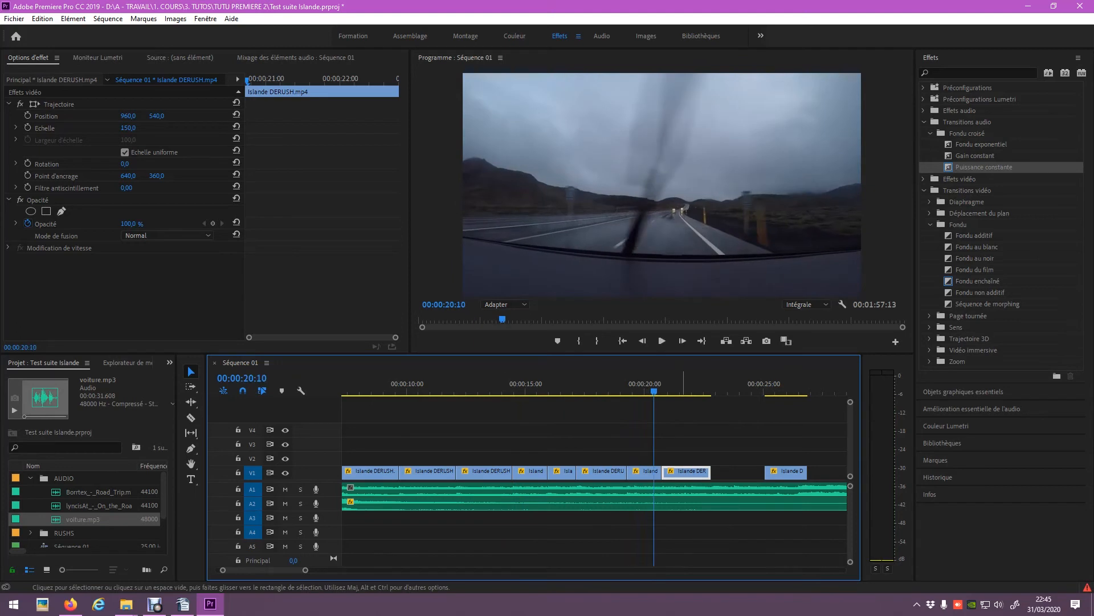
# - Place the dark night road clip on the beat at about 00:00:21:16, overlapping the end of the preceding clip
pyautogui.press('space')
pyautogui.press('space')
pyautogui.press('space')
pyautogui.press('Left')
pyautogui.press('Left')
pyautogui.moveTo(786, 472); pyautogui.dragTo(706, 472)
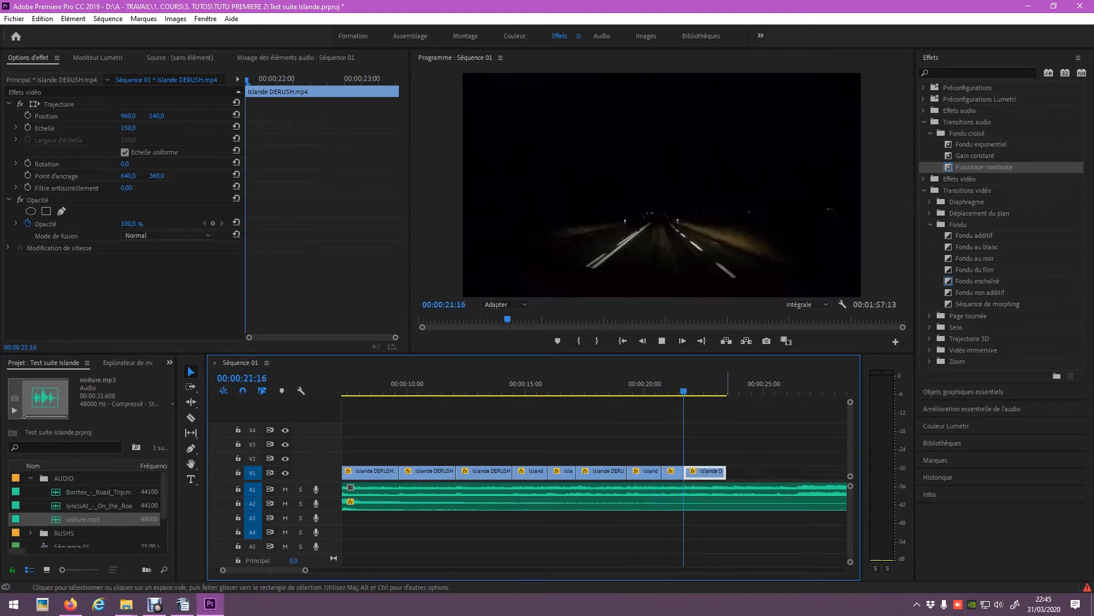
pyautogui.press('space')
# - Place the street-lit night clip over the end of the dark night clip on V1 and play up to the next beat
pyautogui.press('-')
pyautogui.press('-')
pyautogui.press('space')
pyautogui.moveTo(637, 472); pyautogui.dragTo(488, 472)
pyautogui.press('=')
pyautogui.press('=')
pyautogui.click(573, 383)
pyautogui.press('space')
pyautogui.press('space')
# - Place the next daytime road clip on the strong beat at 00:00:26:11 on V1 and play the music there
pyautogui.moveTo(627, 472); pyautogui.dragTo(504, 472)
pyautogui.press('space')
pyautogui.press('space')
pyautogui.press('-')
pyautogui.press('-')
pyautogui.press('=')
pyautogui.press('=')
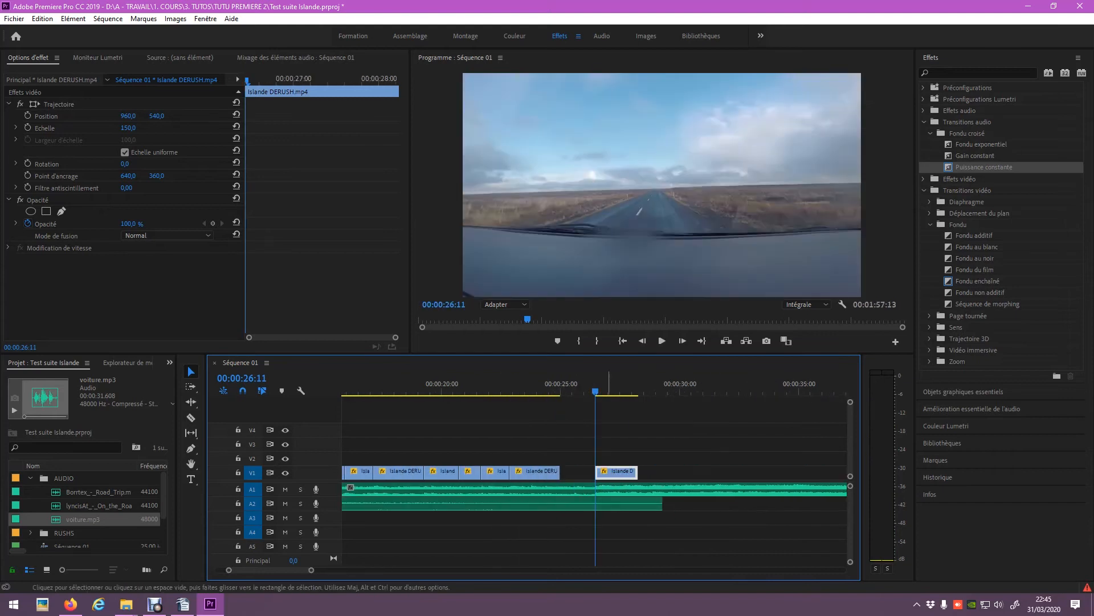
pyautogui.click(611, 435)
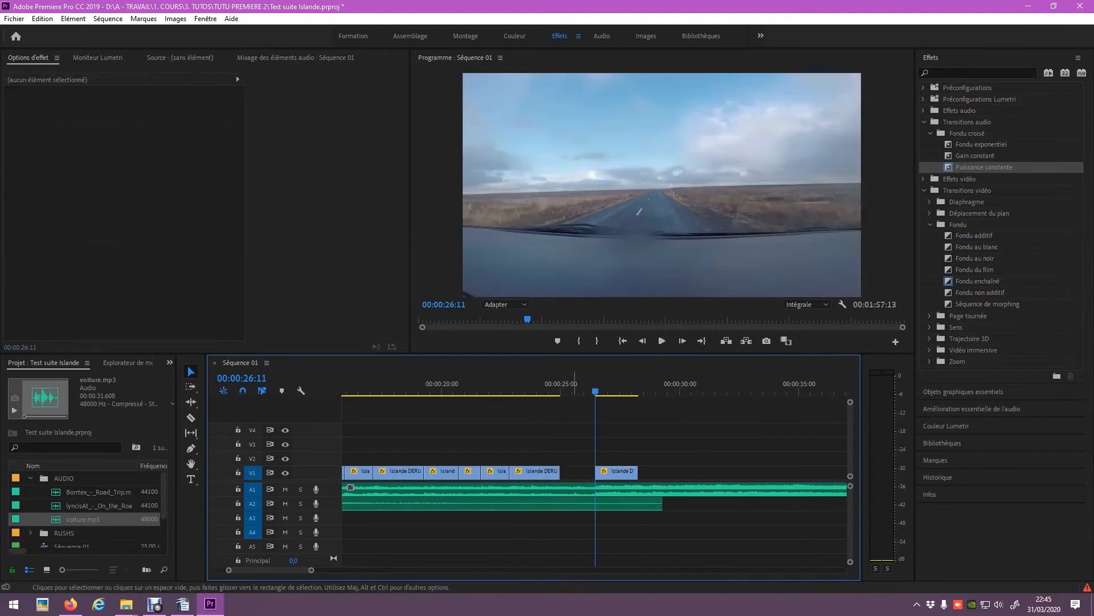
# - Play the passage from the dark night clip into the gap before the daytime road clip
pyautogui.press('-')
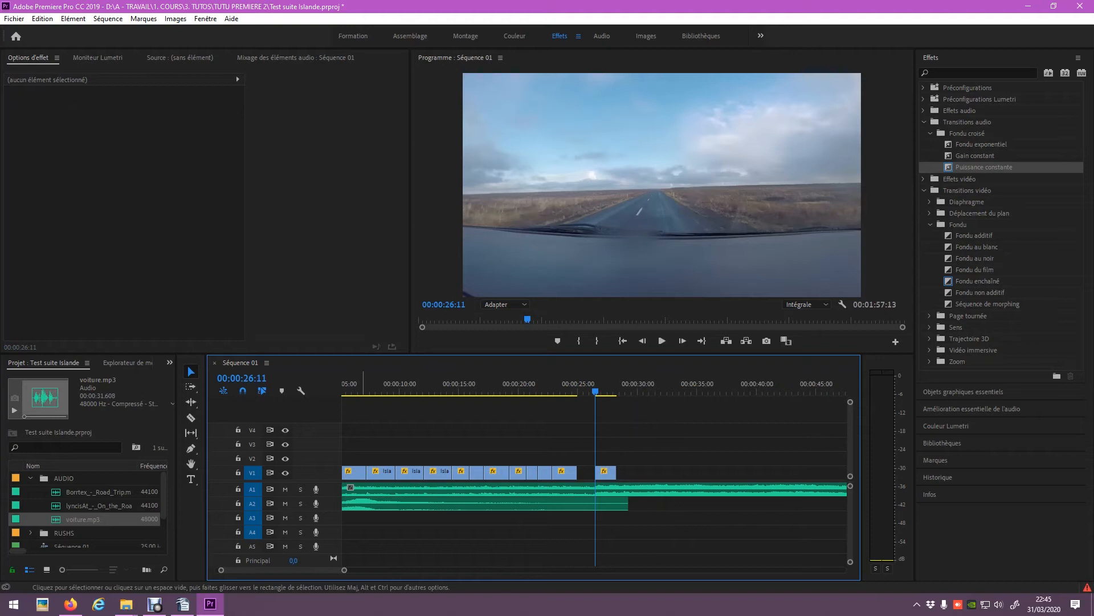
pyautogui.scroll(2, 594, 473)
pyautogui.click(622, 386)
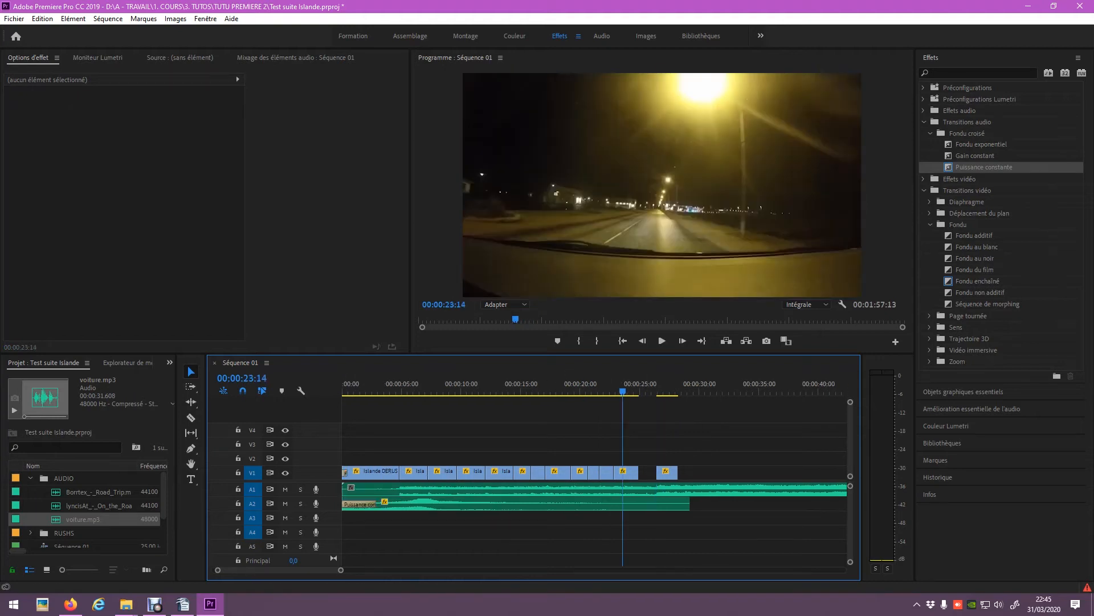
pyautogui.moveTo(622, 387); pyautogui.dragTo(611, 388)
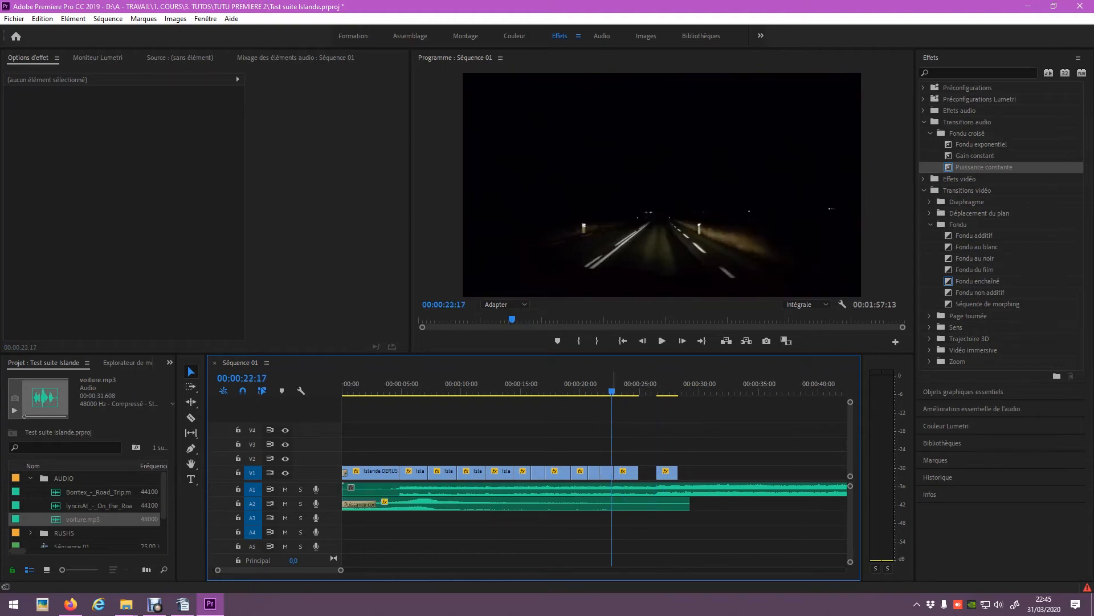
pyautogui.press('space')
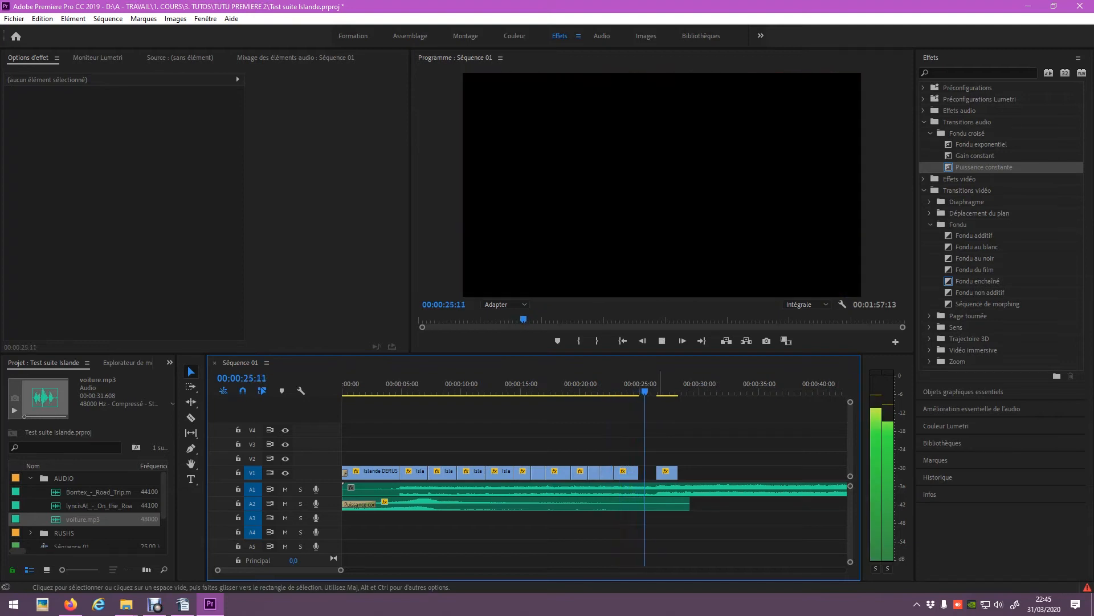
pyautogui.press('space')
# - Slow the street-lit night clip on V1 to 50% speed so it fills the gap before the daytime road clip
pyautogui.click(623, 388)
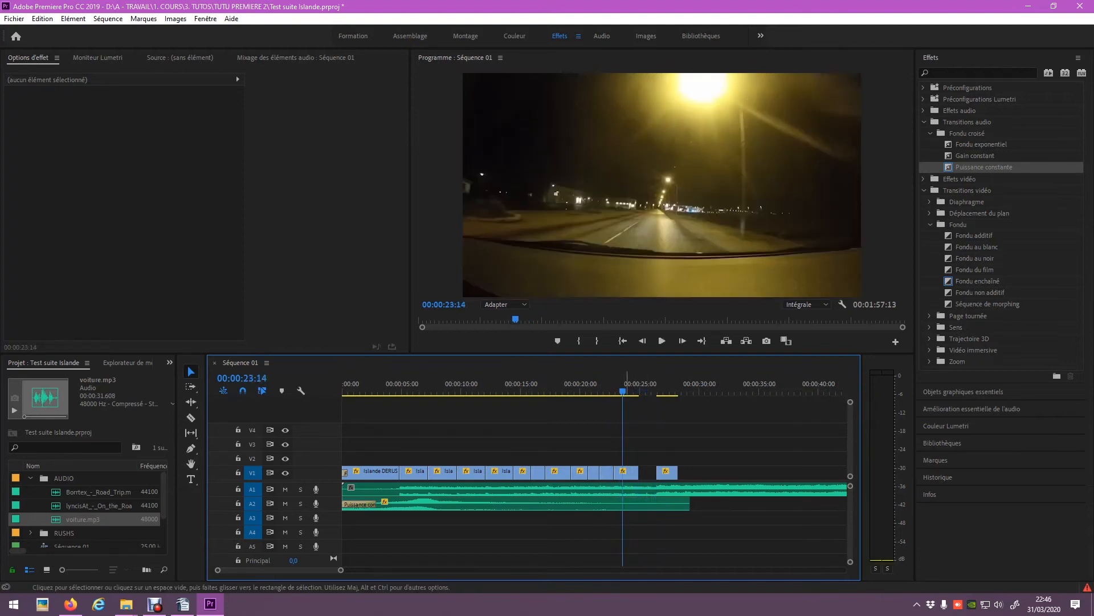
pyautogui.click(627, 472)
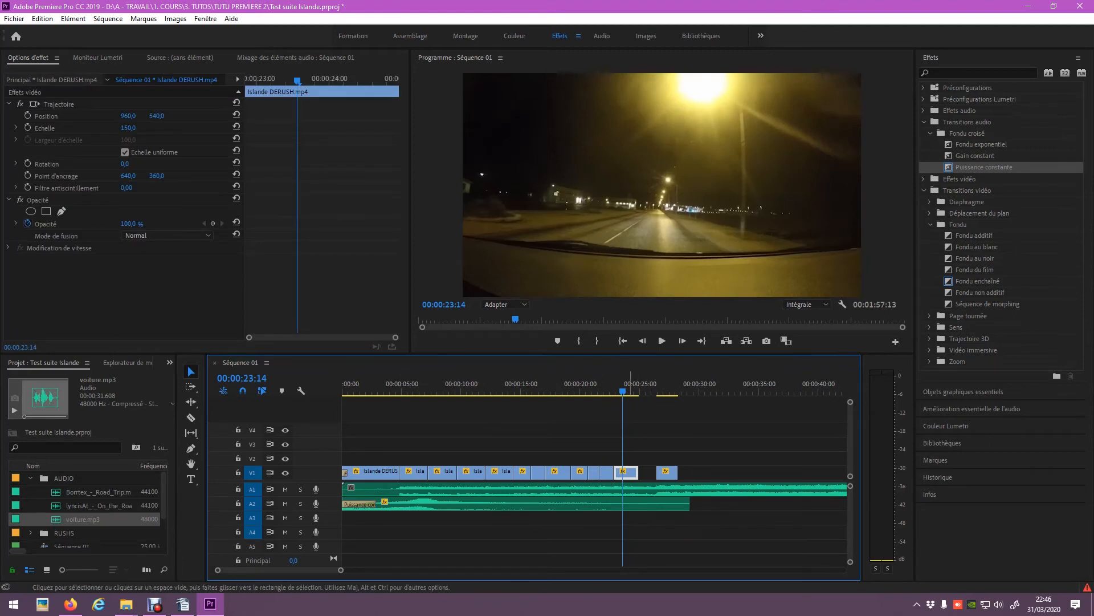
pyautogui.rightClick(627, 472)
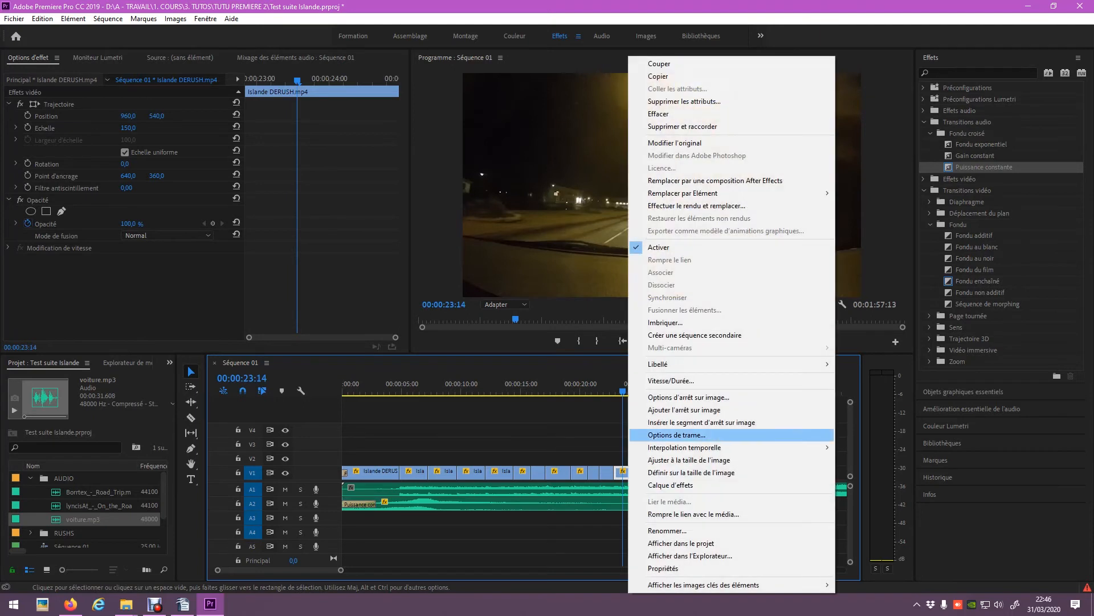
pyautogui.click(673, 383)
pyautogui.write('50')
pyautogui.press('Return')
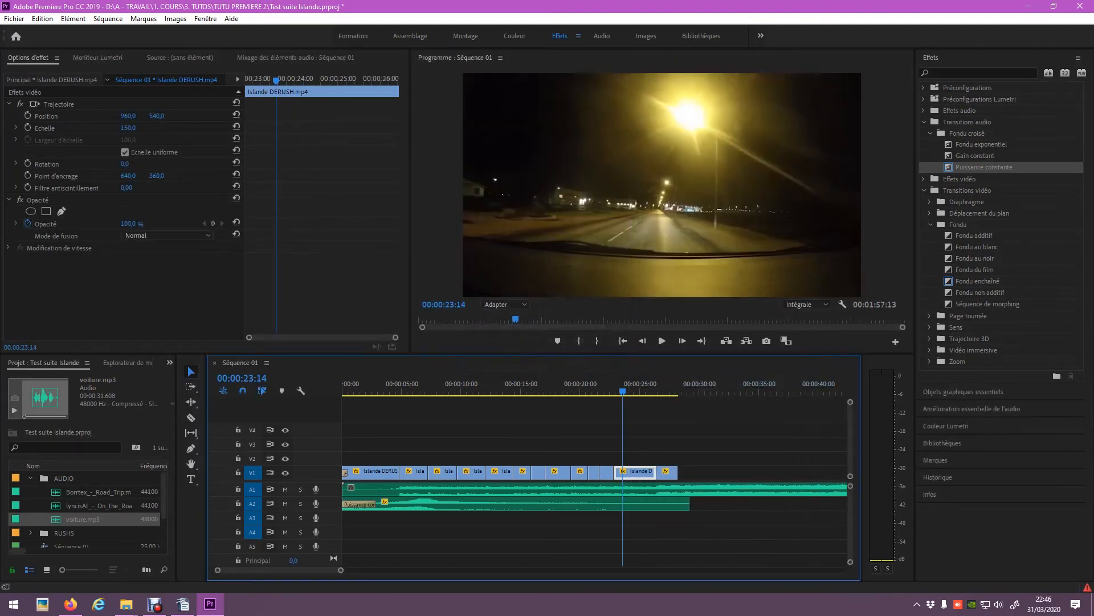
# - Play the passage from just before the dark night clip through the slowed night clip into the daytime road clip
pyautogui.click(597, 388)
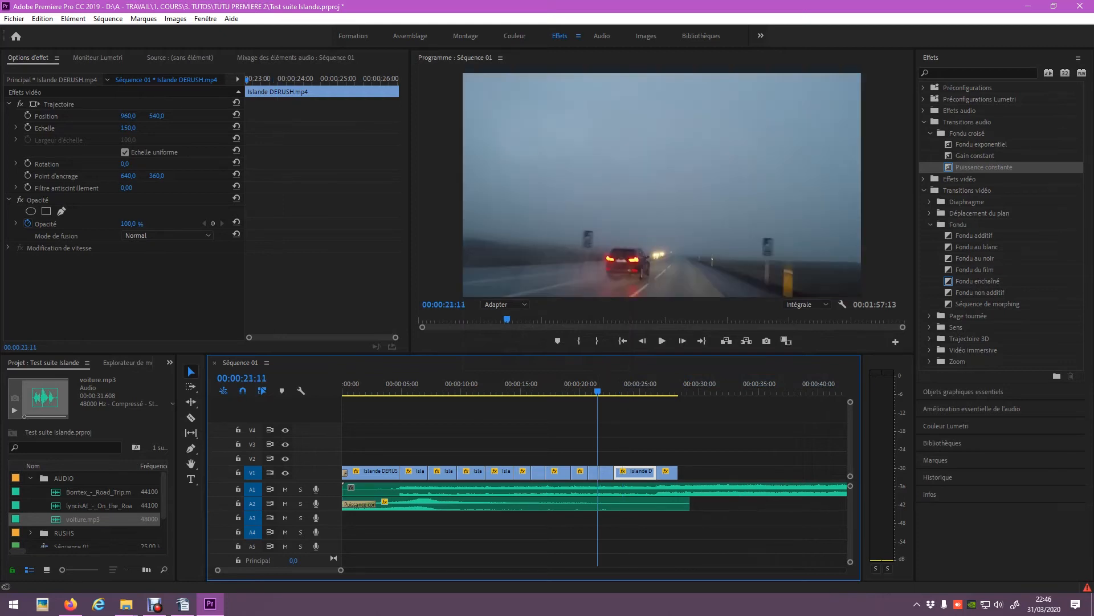
pyautogui.press('space')
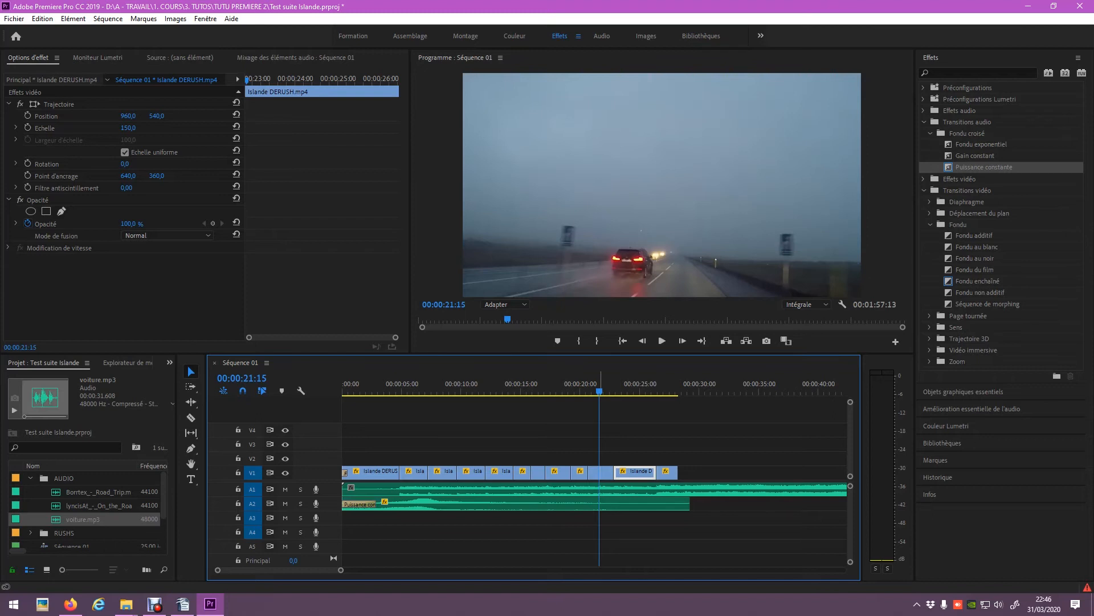
pyautogui.moveTo(599, 383); pyautogui.dragTo(603, 383)
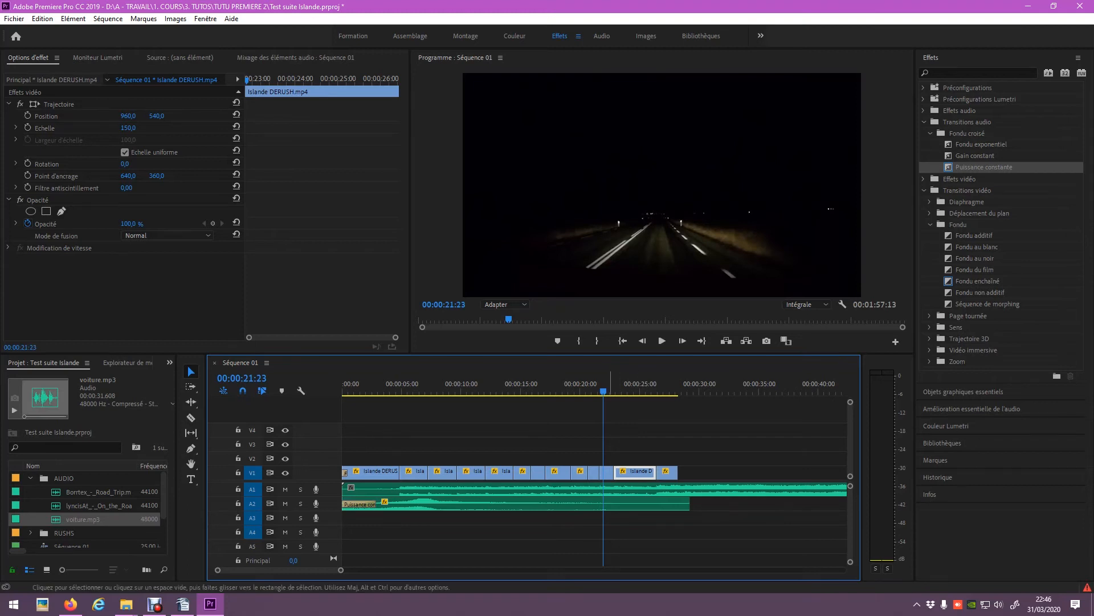
pyautogui.press('space')
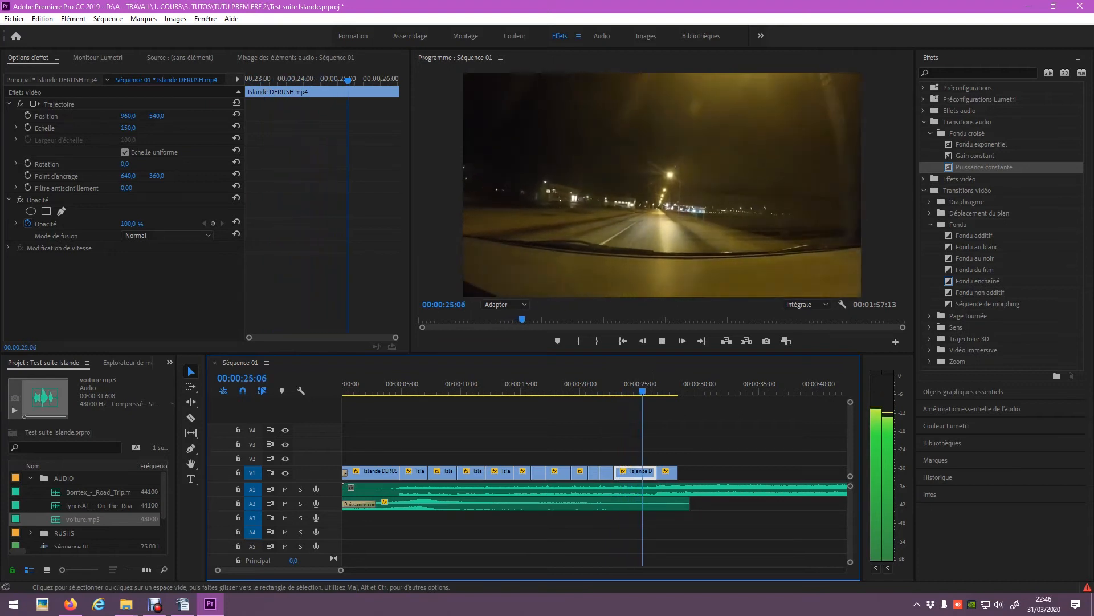
pyautogui.press('space')
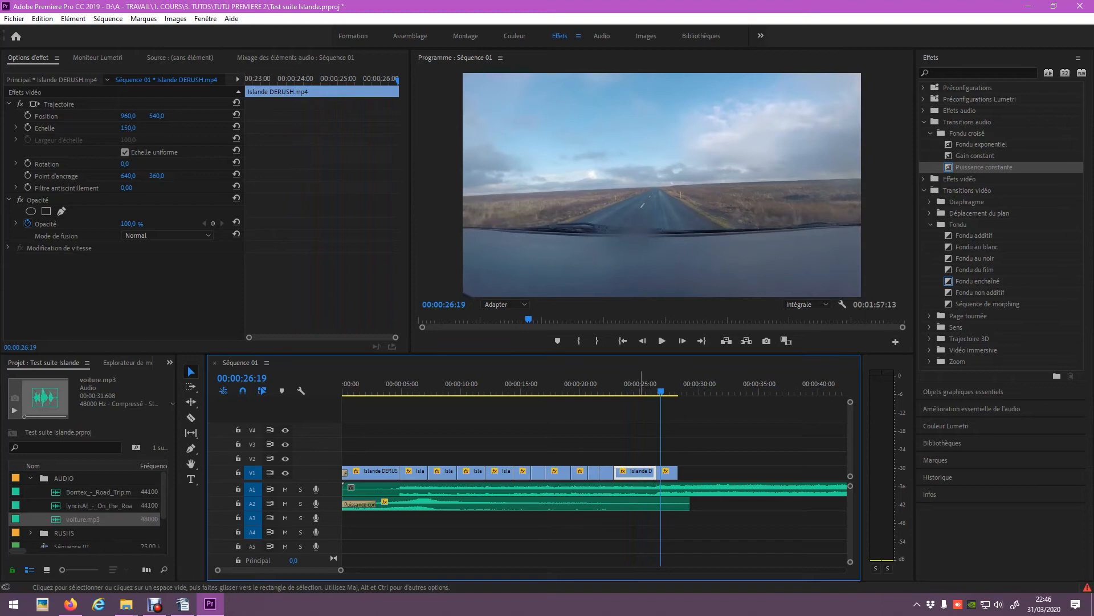
# - Place a copy of the slowed night clip directly above it on V2 and set the copy's speed to 10%
pyautogui.click(697, 386)
pyautogui.hotkey('ctrl', 'v')
pyautogui.moveTo(708, 472); pyautogui.dragTo(622, 458)
pyautogui.click(628, 387)
pyautogui.rightClick(630, 458)
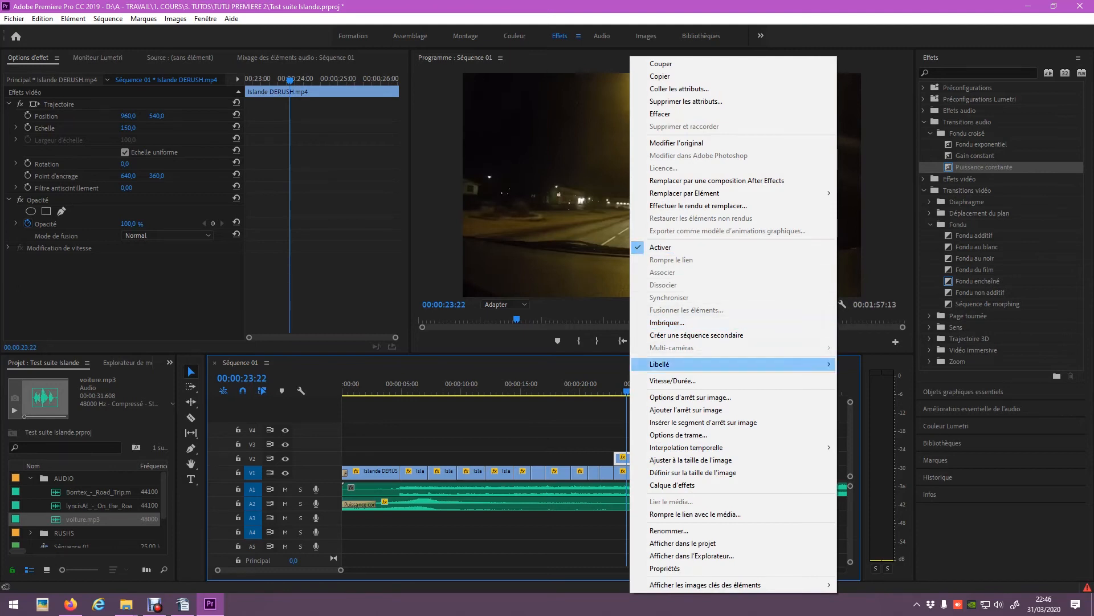
pyautogui.click(672, 380)
pyautogui.write('10')
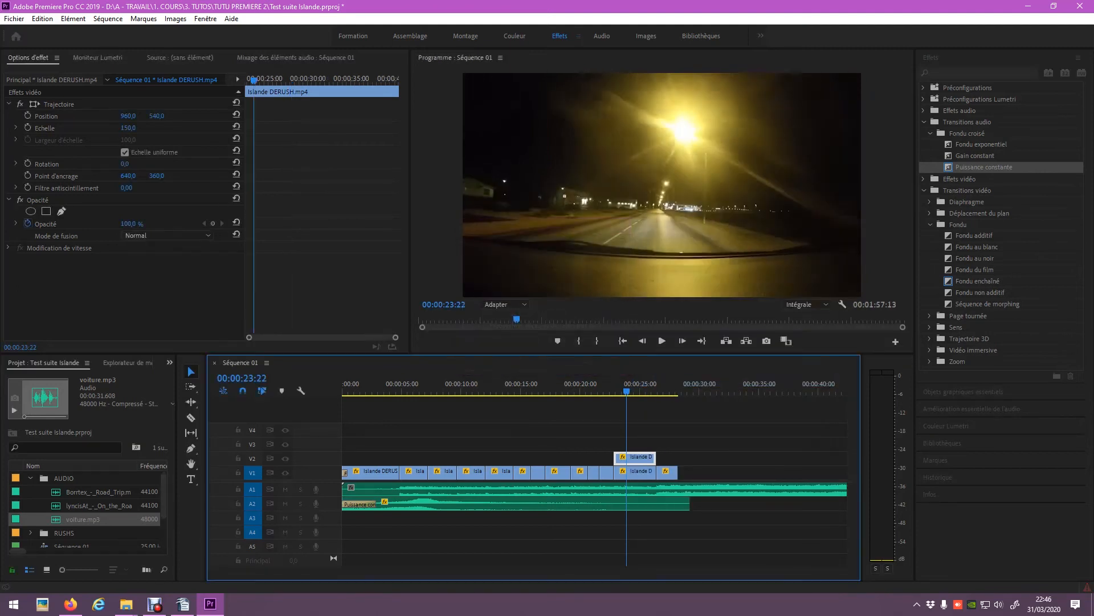
pyautogui.press('Return')
# - Play the 10% speed copy on V2 and delete it from the sequence
pyautogui.press('space')
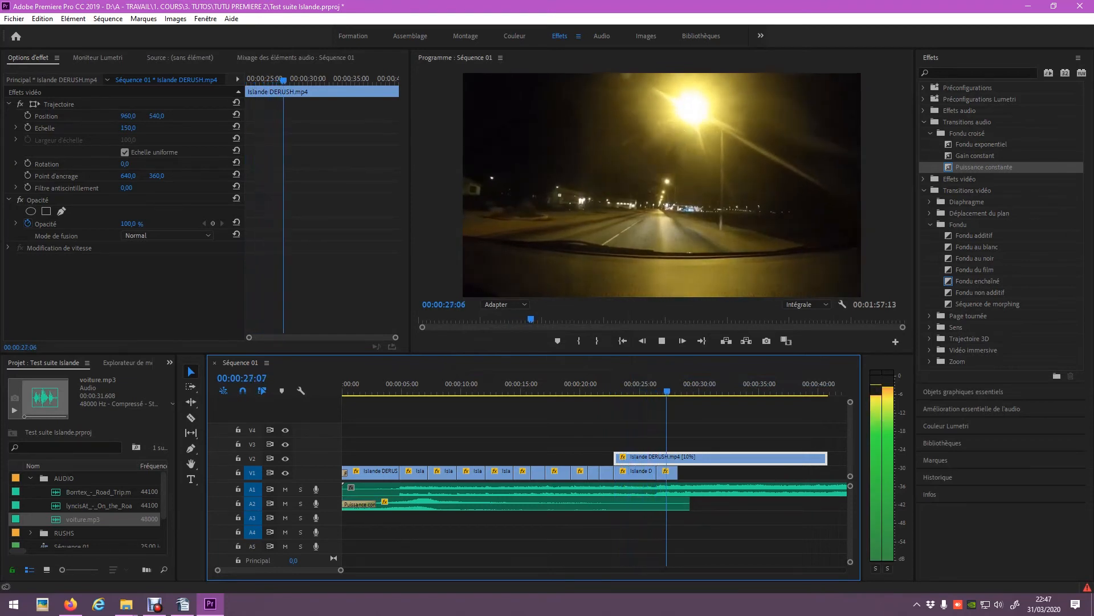
pyautogui.press('space')
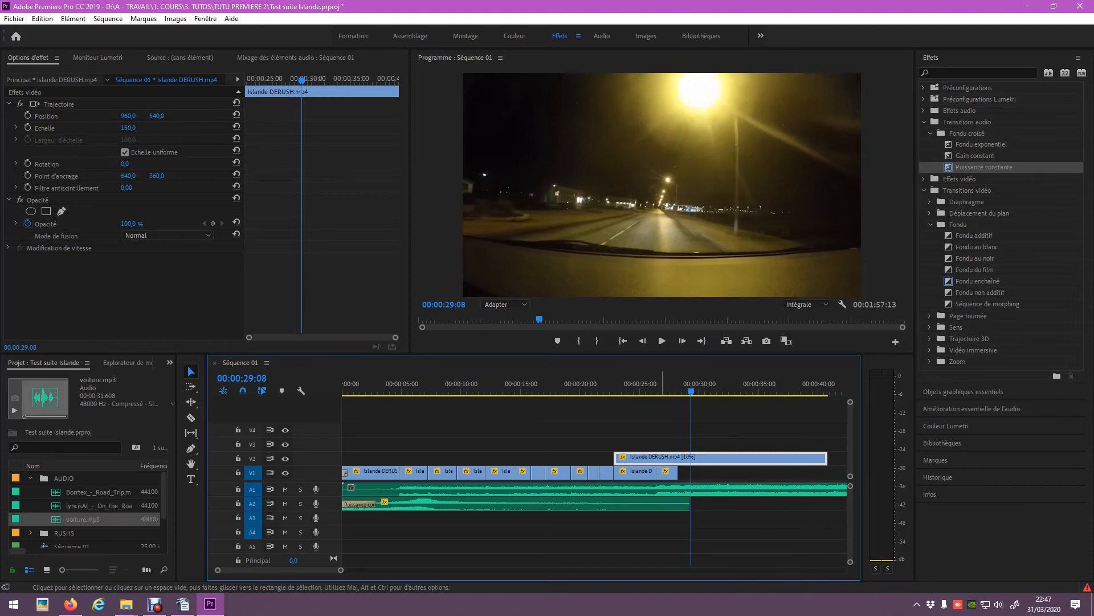
pyautogui.press('Delete')
# - Speed up the windshield-wiper road clip at about 00:00:12:00 to 200% and extend its end to meet the next clip
pyautogui.moveTo(691, 391); pyautogui.dragTo(657, 391)
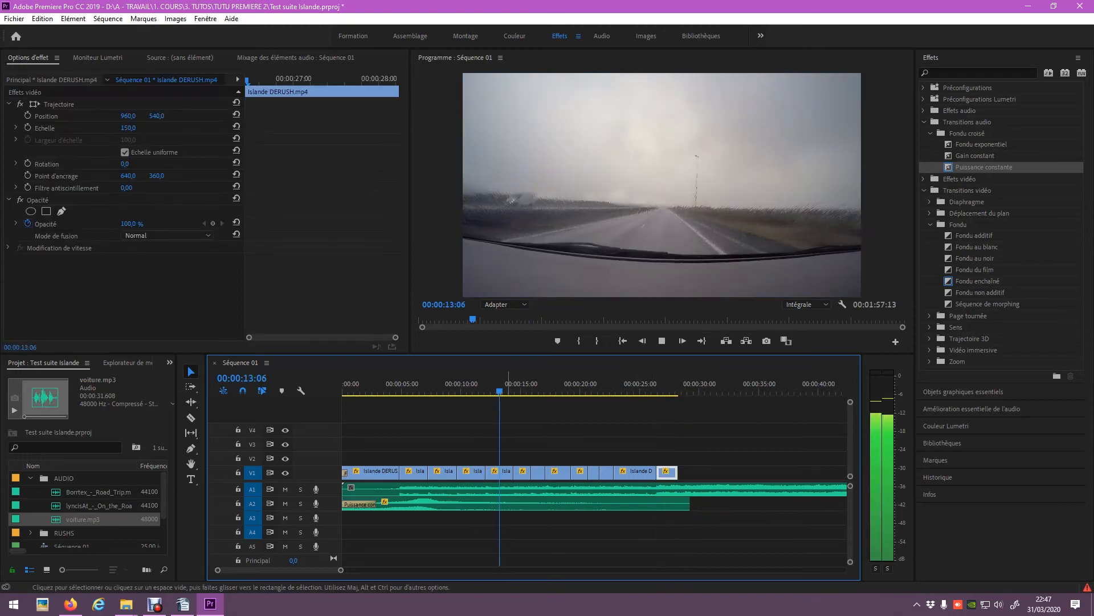
pyautogui.press('space')
pyautogui.click(493, 472)
pyautogui.rightClick(491, 473)
pyautogui.click(509, 453)
pyautogui.click(509, 472)
pyautogui.rightClick(507, 472)
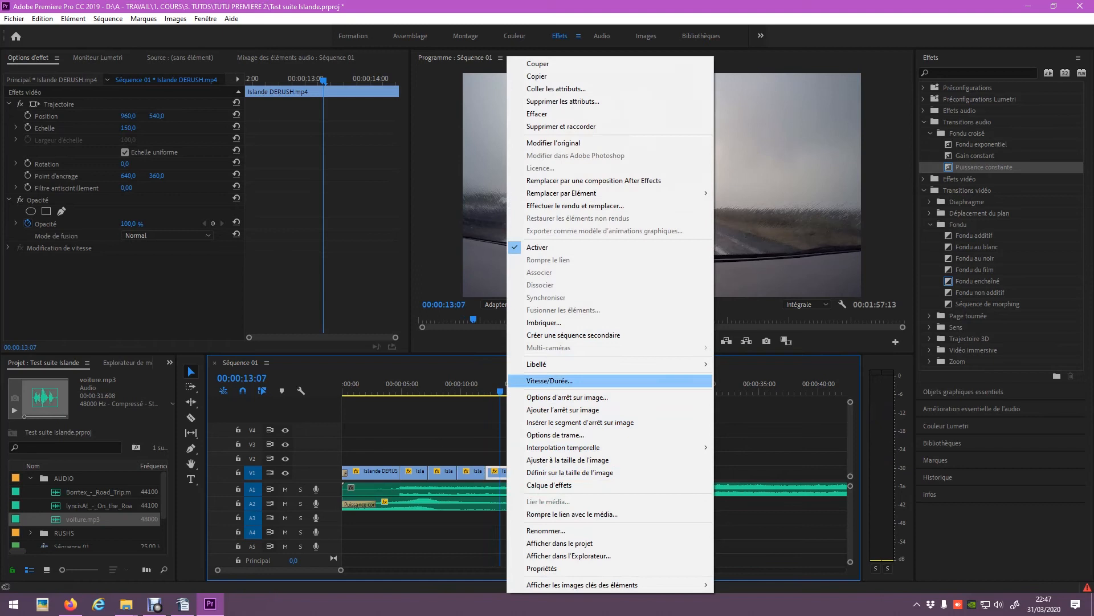
pyautogui.click(546, 381)
pyautogui.write('200')
pyautogui.press('Return')
pyautogui.press('Up')
pyautogui.press('Up')
pyautogui.moveTo(499, 472); pyautogui.dragTo(511, 472)
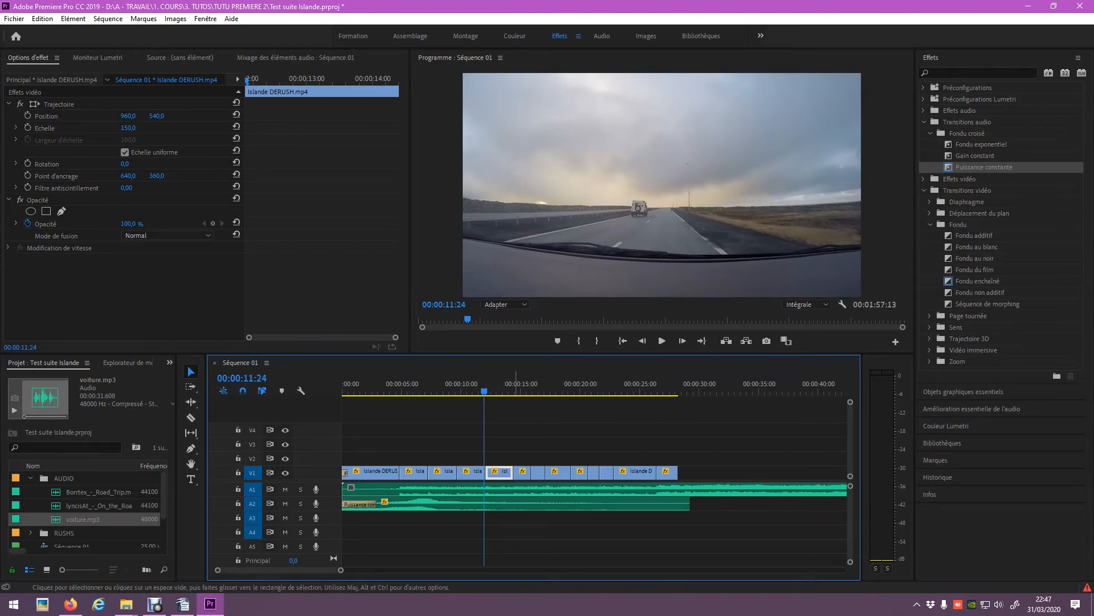
# - Play the sped-up wiper clip into the clip that follows and save the project
pyautogui.press('space')
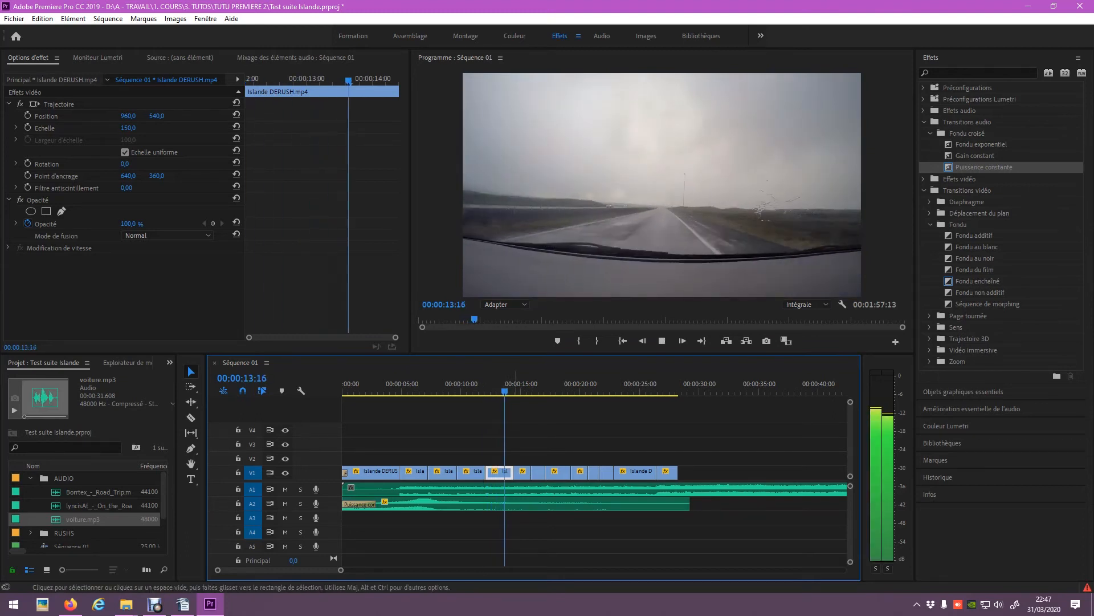
pyautogui.press('space')
pyautogui.moveTo(499, 382); pyautogui.dragTo(500, 382)
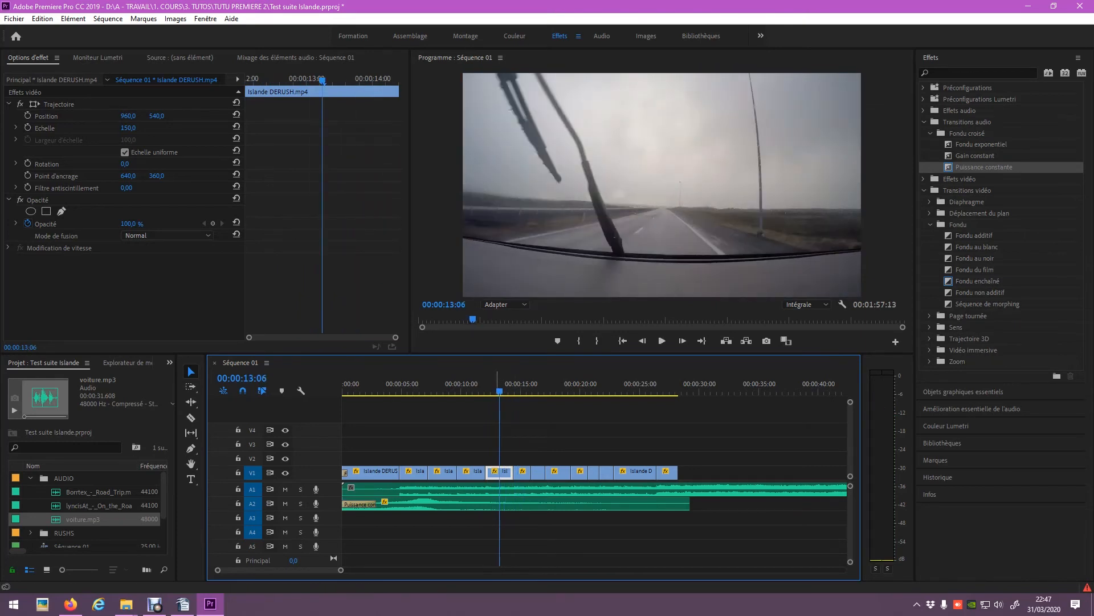
pyautogui.press('space')
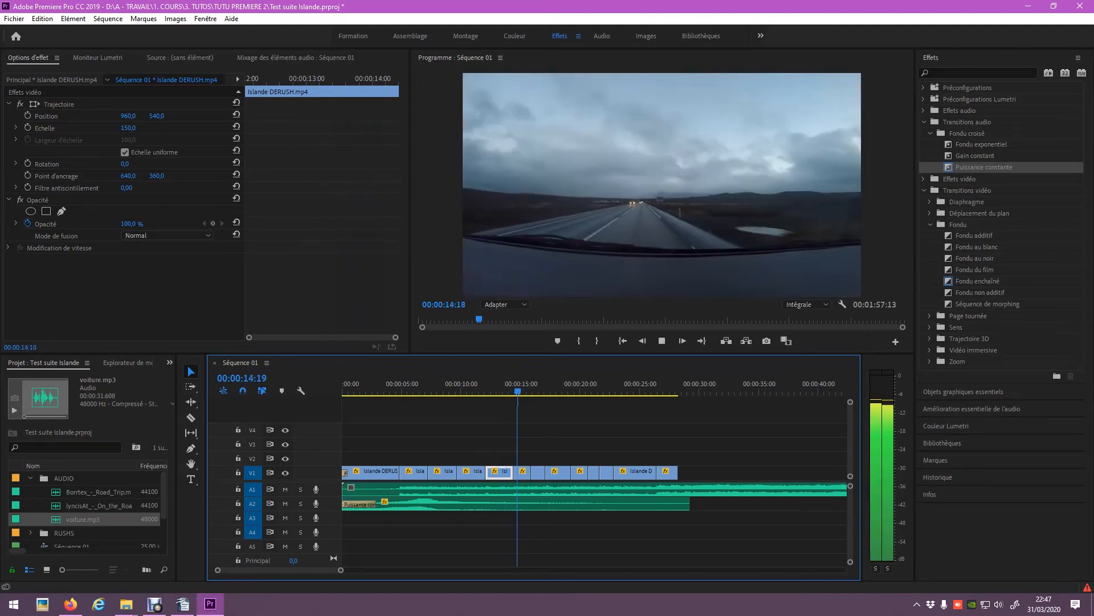
pyautogui.hotkey('ctrl', 's')
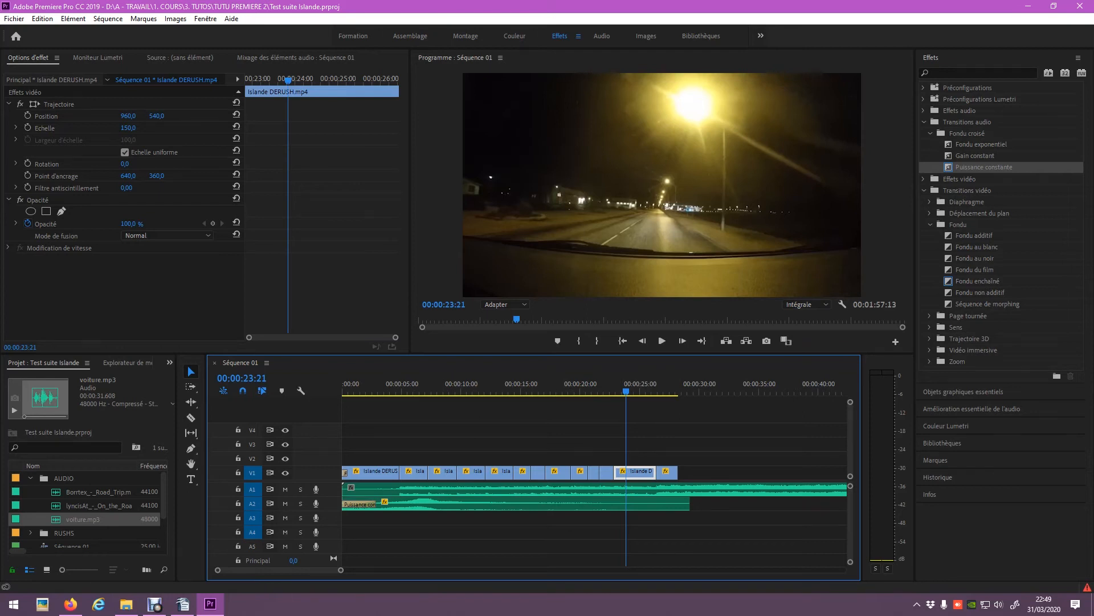
# - Apply the Couleur Lumetri colour-correction effect to the slowed street-lit night clip on V1
pyautogui.click(924, 121)
pyautogui.click(924, 144)
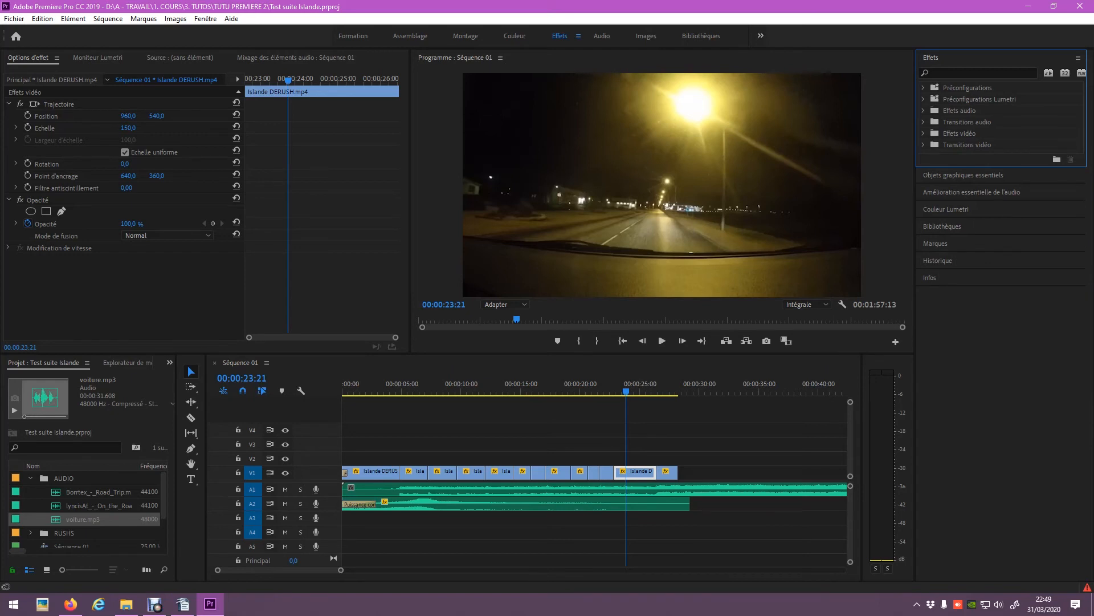
pyautogui.click(924, 133)
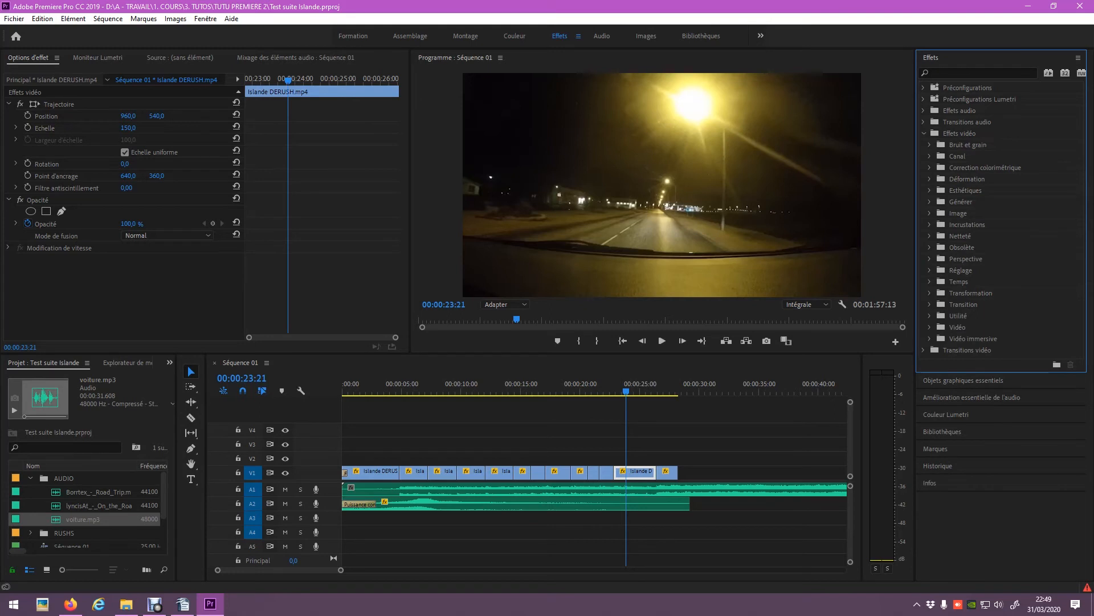
pyautogui.click(930, 167)
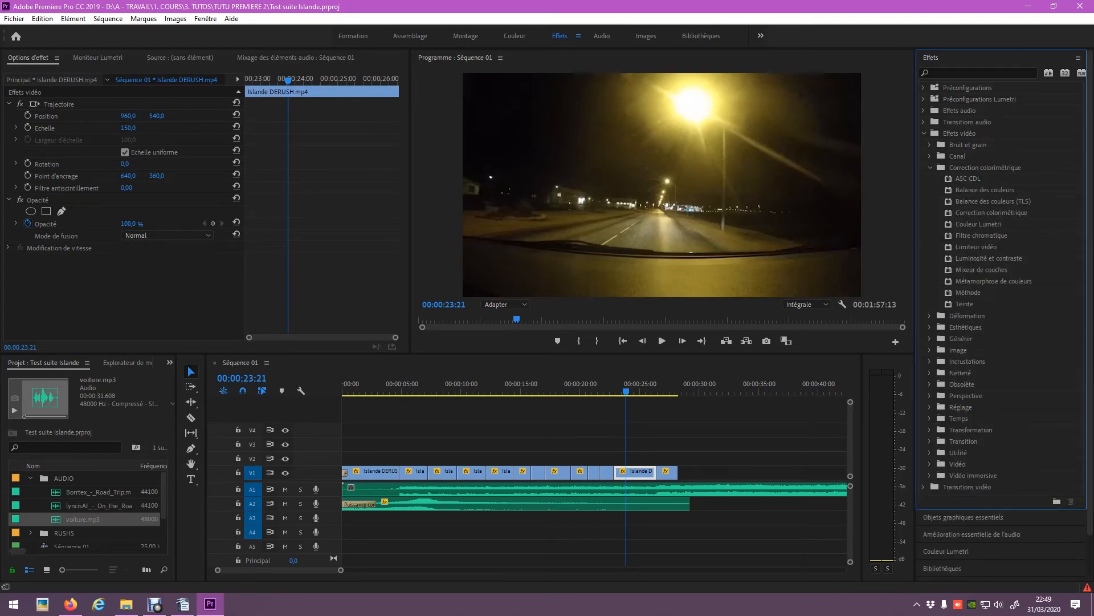
pyautogui.click(978, 224)
pyautogui.moveTo(978, 224); pyautogui.dragTo(636, 471)
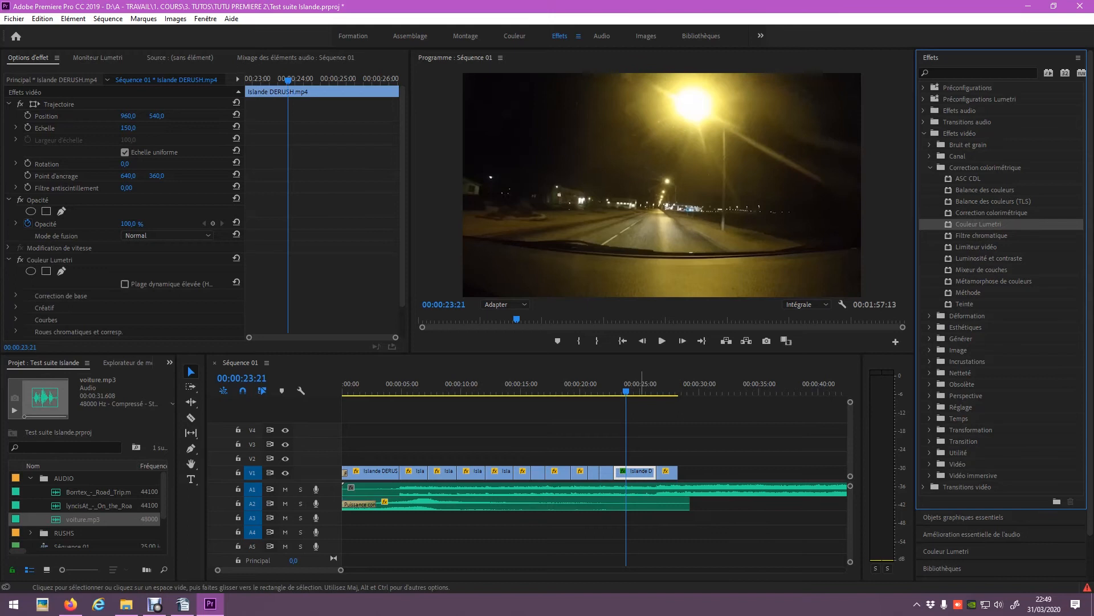
# - Set the night clip's Lumetri white balance to temperature 38 and tint 29 in the basic correction
pyautogui.scroll(-1, 114, 257)
pyautogui.click(17, 261)
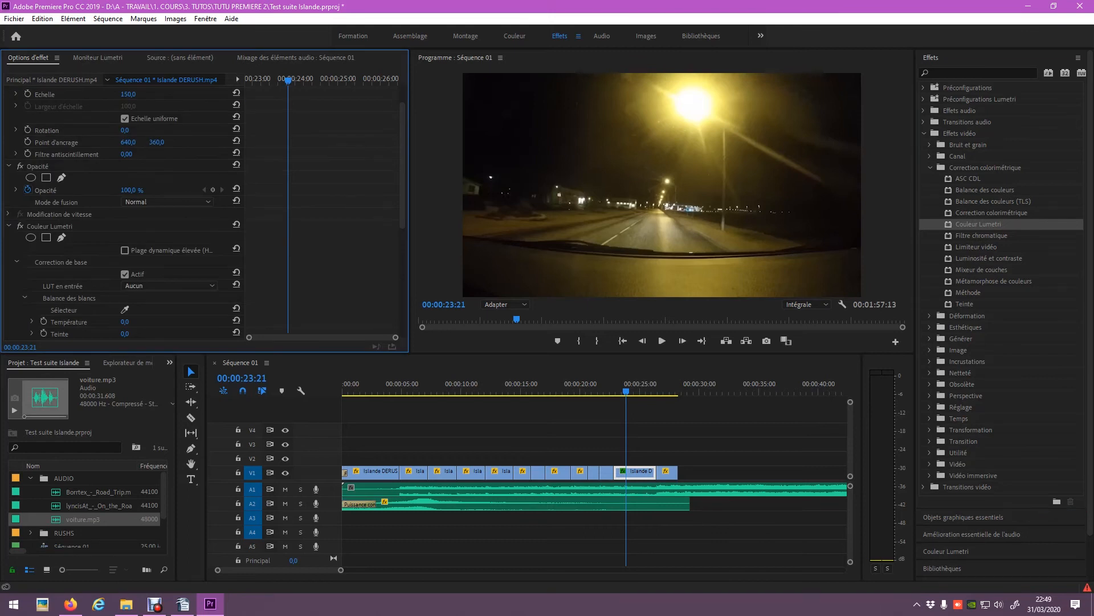
pyautogui.scroll(-3, 171, 228)
pyautogui.scroll(-1, 127, 213)
pyautogui.moveTo(125, 241); pyautogui.dragTo(139, 242)
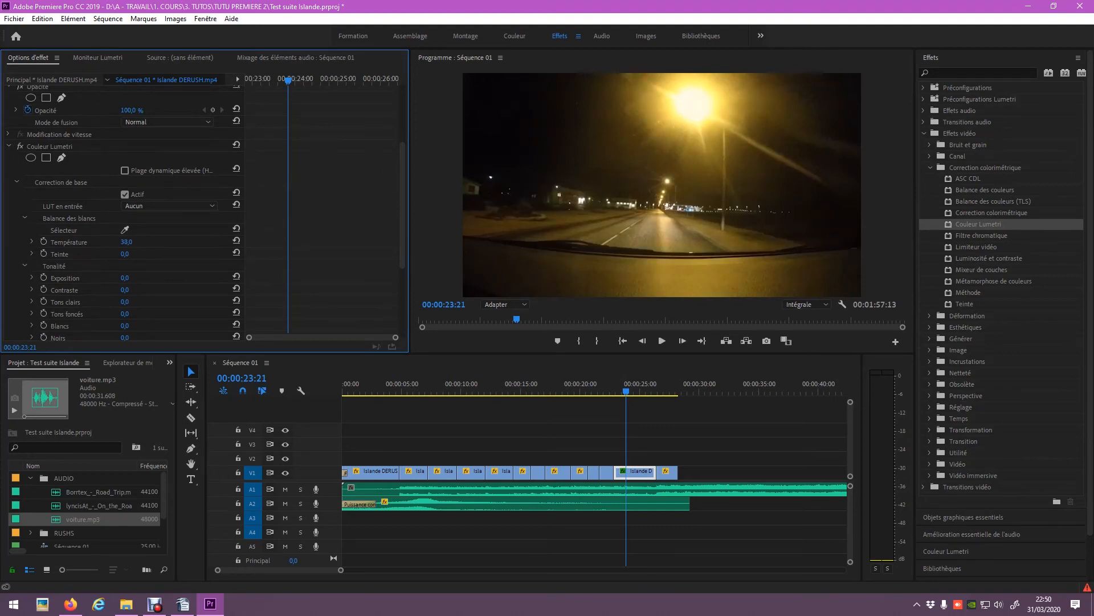
pyautogui.moveTo(124, 254); pyautogui.dragTo(134, 254)
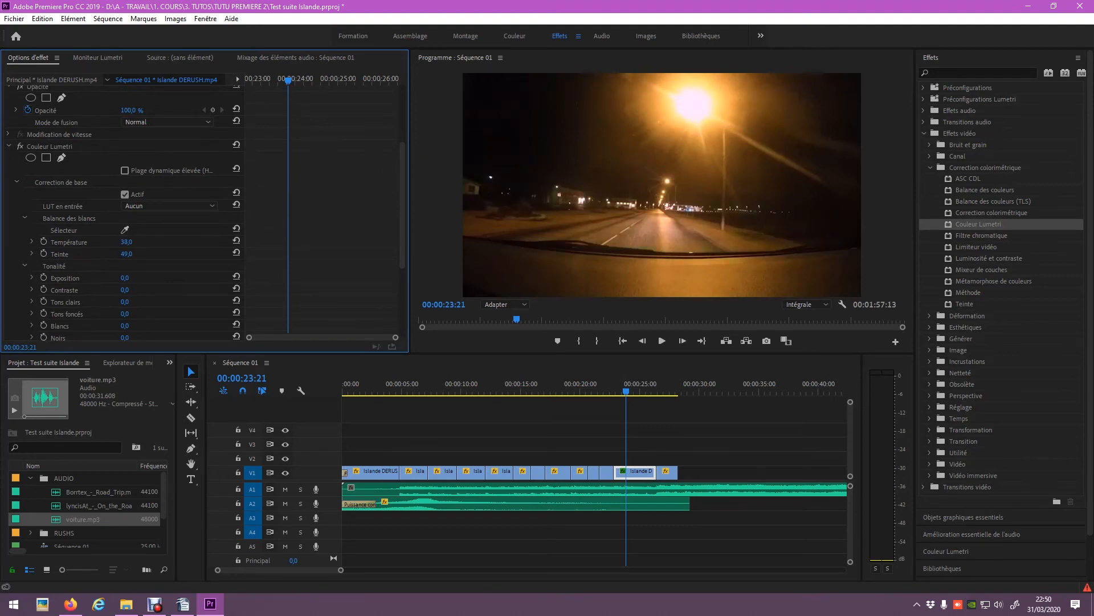
# - Adjust the basic correction to exposure 0.2, contrast 62, highlights 40, shadows 32, whites -25 and saturation 103
pyautogui.moveTo(125, 278); pyautogui.dragTo(136, 278)
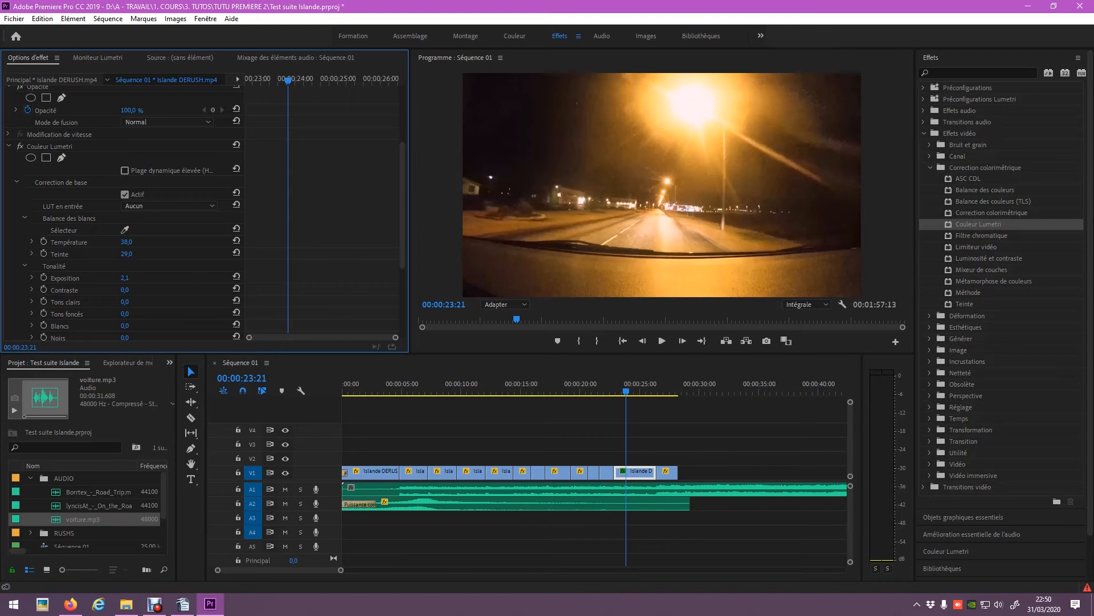
pyautogui.moveTo(124, 278); pyautogui.dragTo(142, 278)
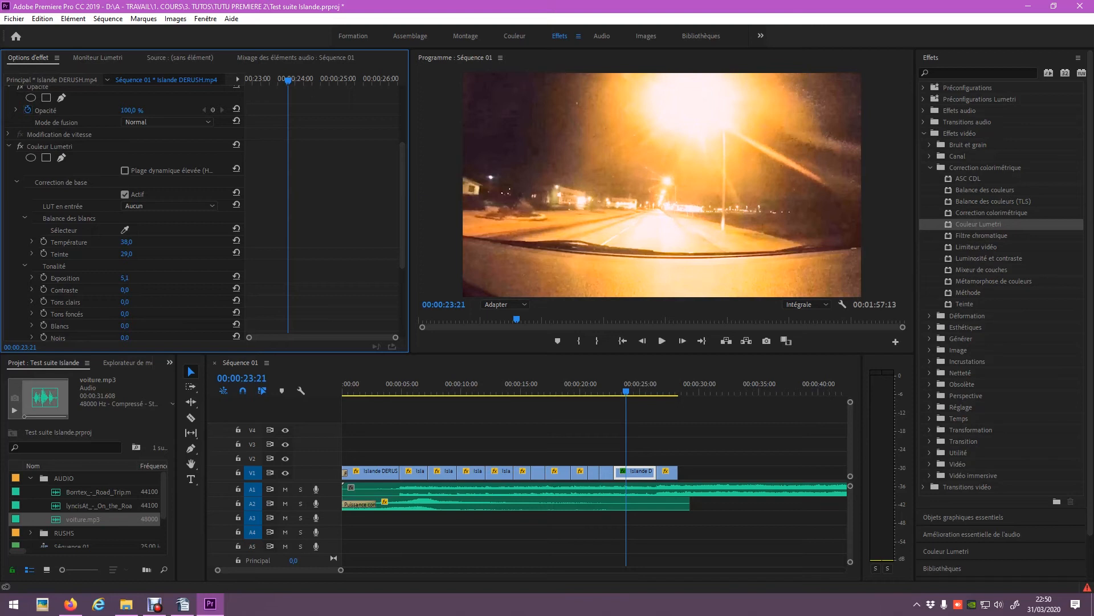
pyautogui.moveTo(140, 277); pyautogui.dragTo(142, 313)
pyautogui.scroll(-2, 142, 314)
pyautogui.moveTo(130, 269); pyautogui.dragTo(110, 268)
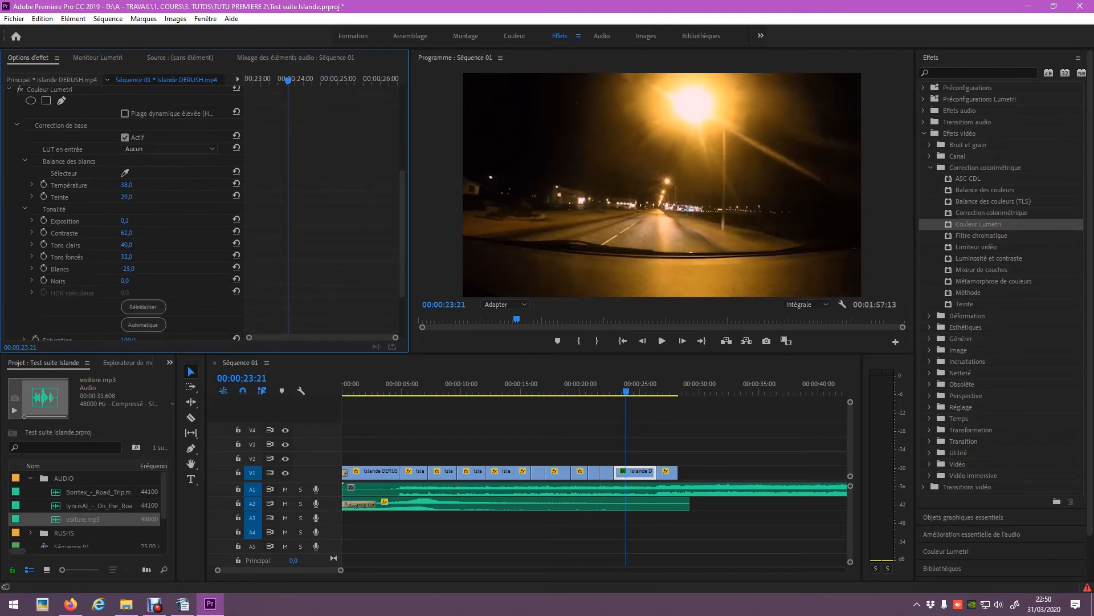
pyautogui.scroll(-2, 119, 228)
pyautogui.moveTo(180, 271); pyautogui.dragTo(137, 271)
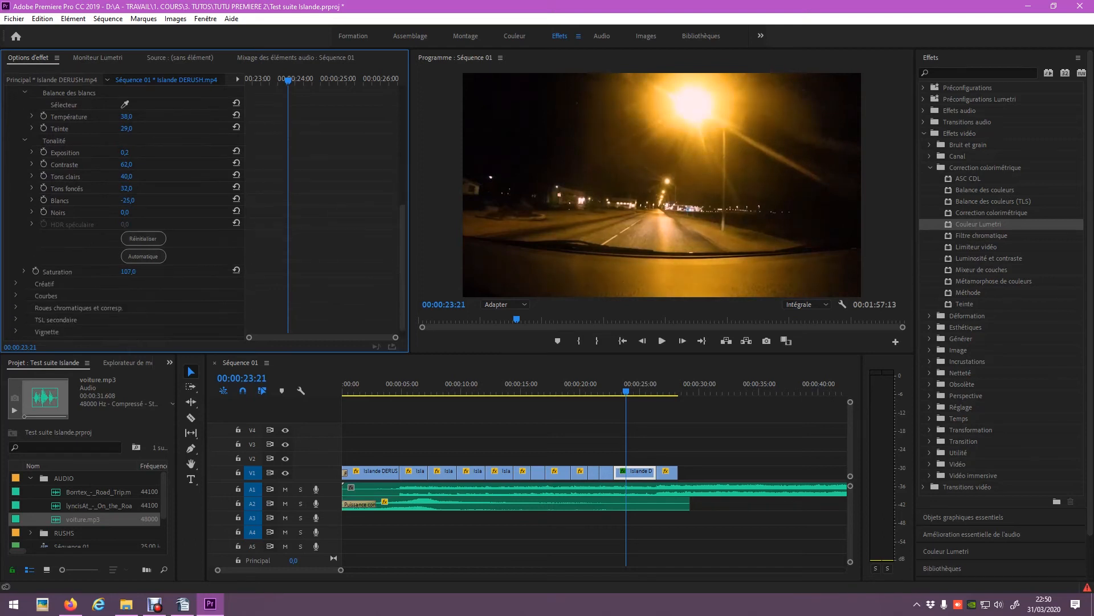
# - Set the night clip's creative Lumetri adjustments to faded film 6, sharpness 1 and vibrance 3
pyautogui.click(16, 283)
pyautogui.scroll(-2, 122, 228)
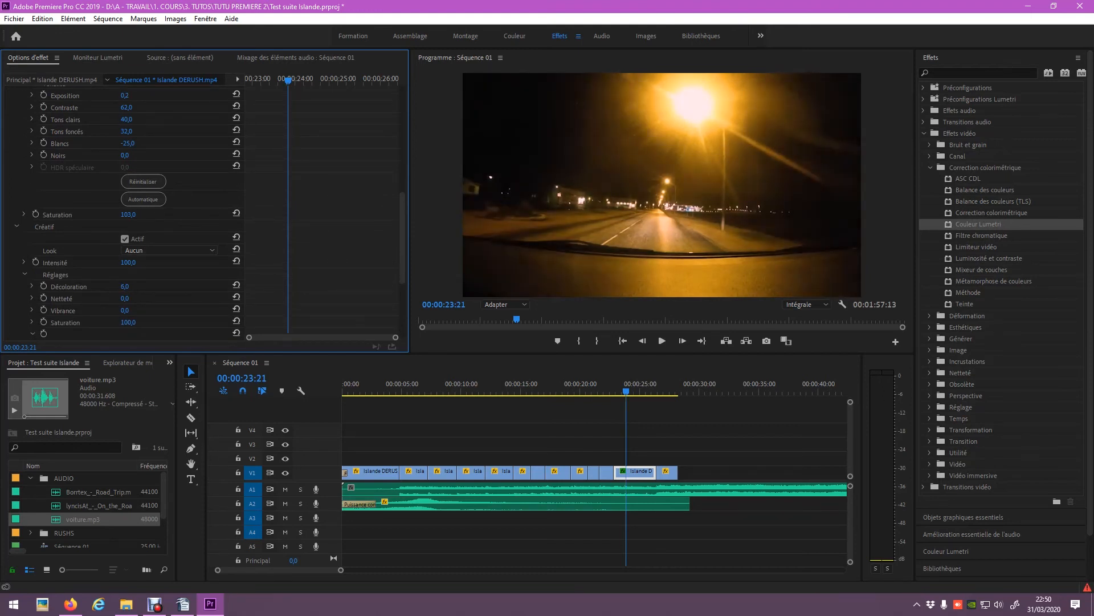
pyautogui.moveTo(124, 298); pyautogui.dragTo(130, 310)
# - Set the night clip's creative look to SL BLUE STEEL after trying Kodak 5218 Kodak 2395 (by Adobe)
pyautogui.click(171, 251)
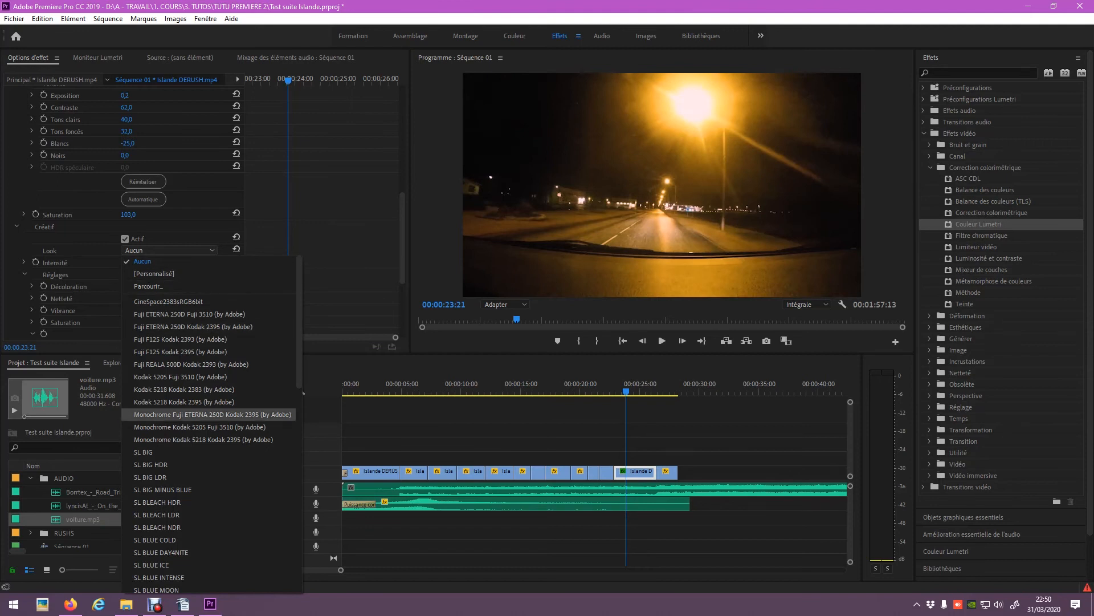
pyautogui.scroll(-10, 211, 422)
pyautogui.scroll(10, 211, 402)
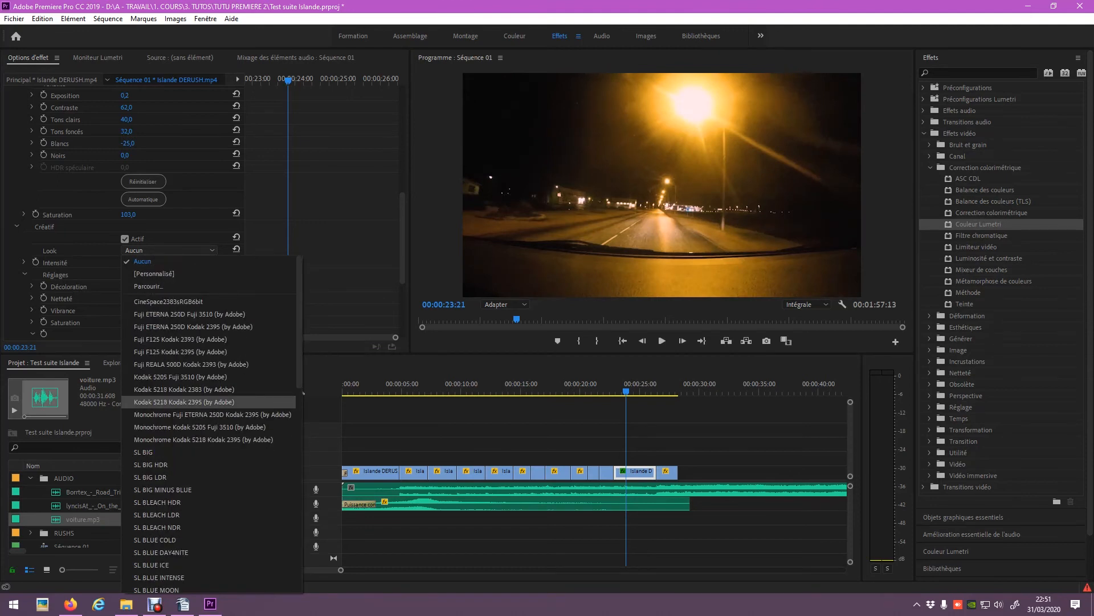
pyautogui.click(184, 402)
pyautogui.click(169, 250)
pyautogui.click(171, 474)
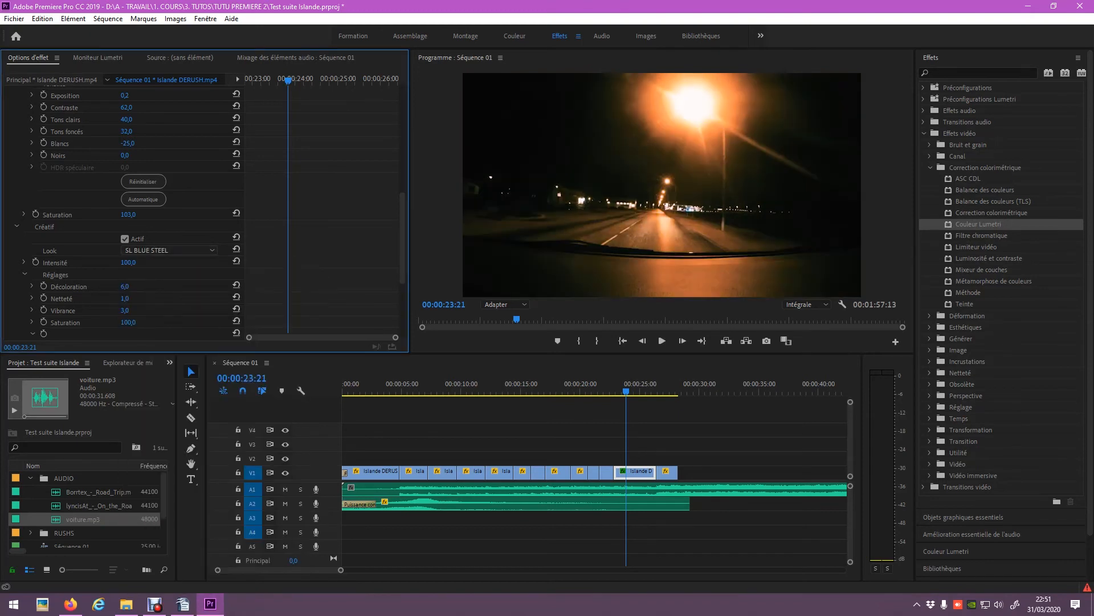
# - Choose a different creative look for the night clip's Lumetri effect and play the clip from its beginning
pyautogui.click(170, 250)
pyautogui.click(171, 520)
pyautogui.moveTo(619, 381); pyautogui.dragTo(614, 380)
pyautogui.press('space')
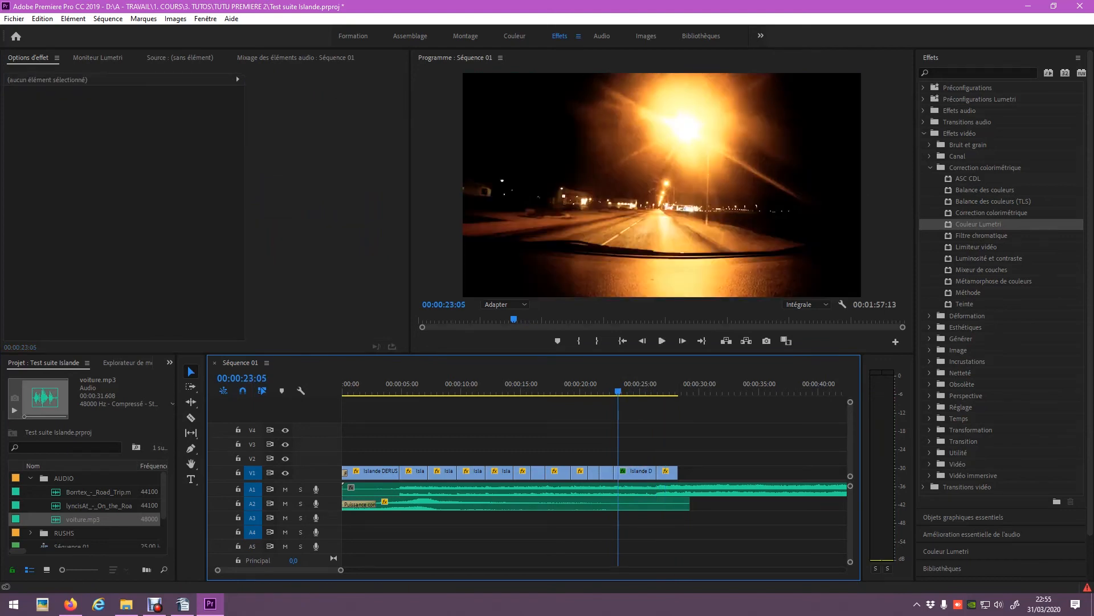
# - Compare the night clip's playback with the Lumetri effect disabled and re-enabled
pyautogui.click(623, 472)
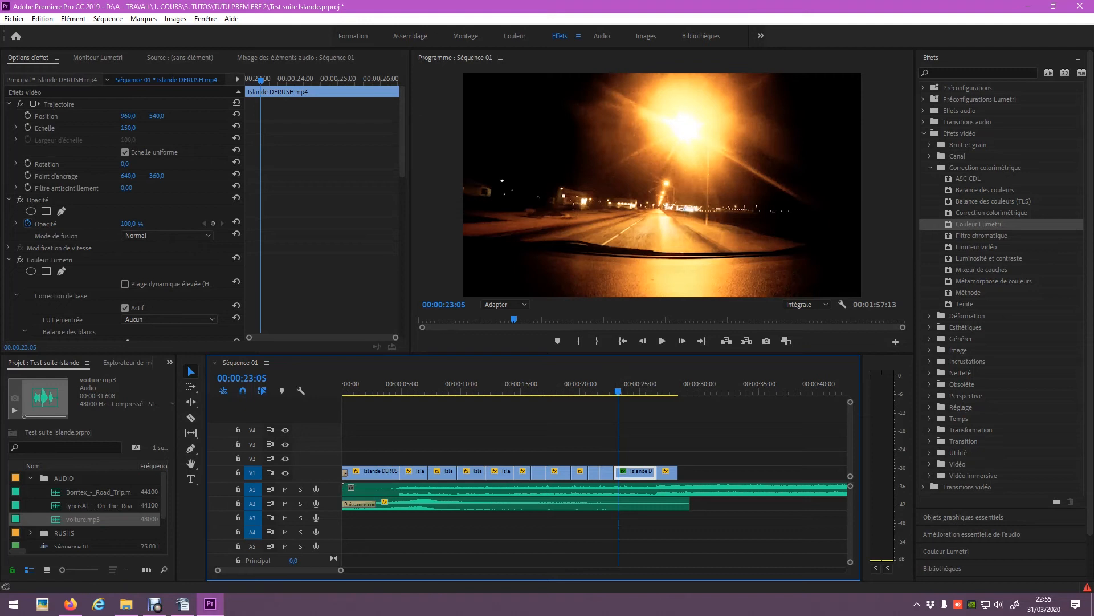
pyautogui.click(20, 259)
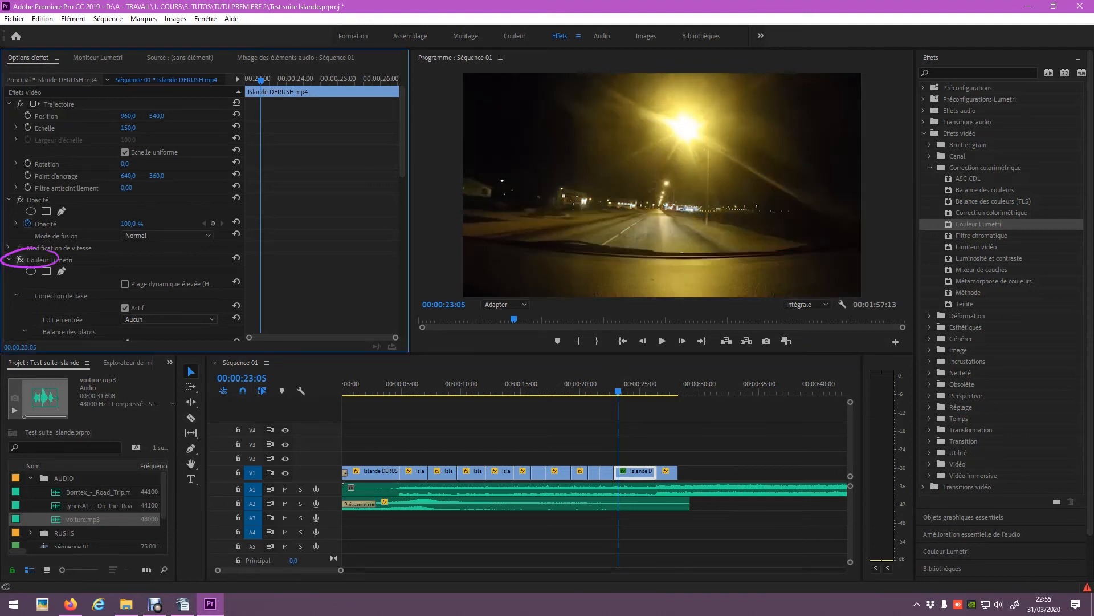
pyautogui.press('space')
pyautogui.press('space')
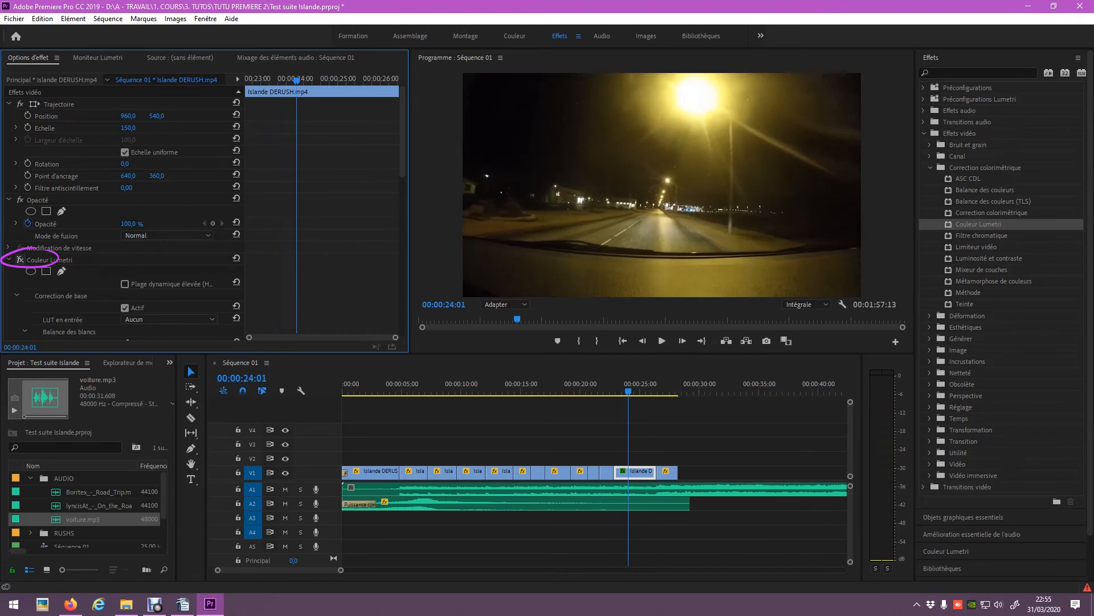
pyautogui.click(21, 259)
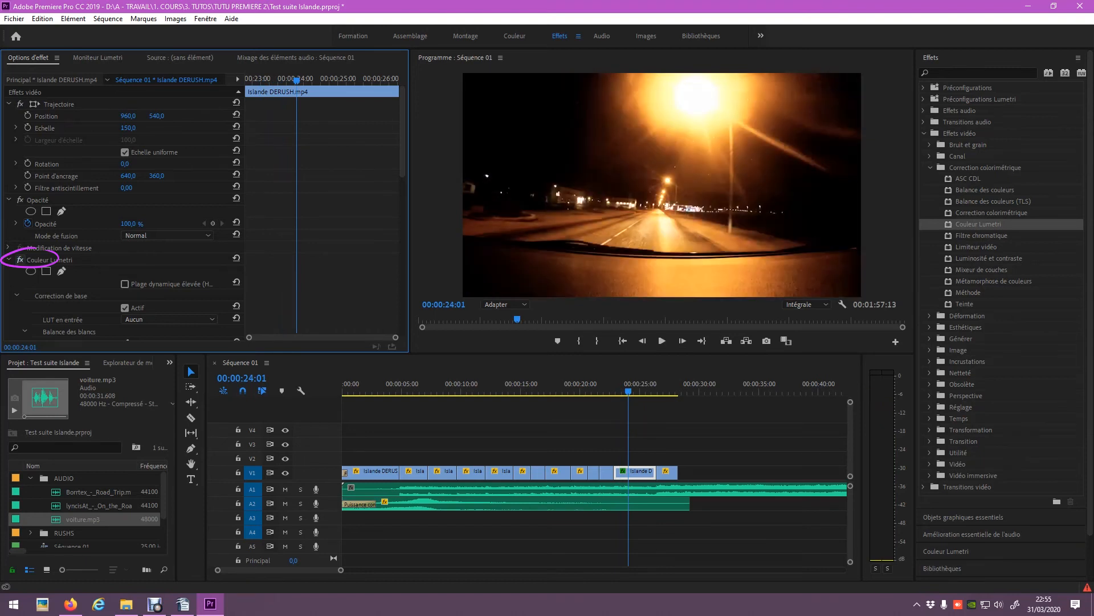
pyautogui.click(612, 387)
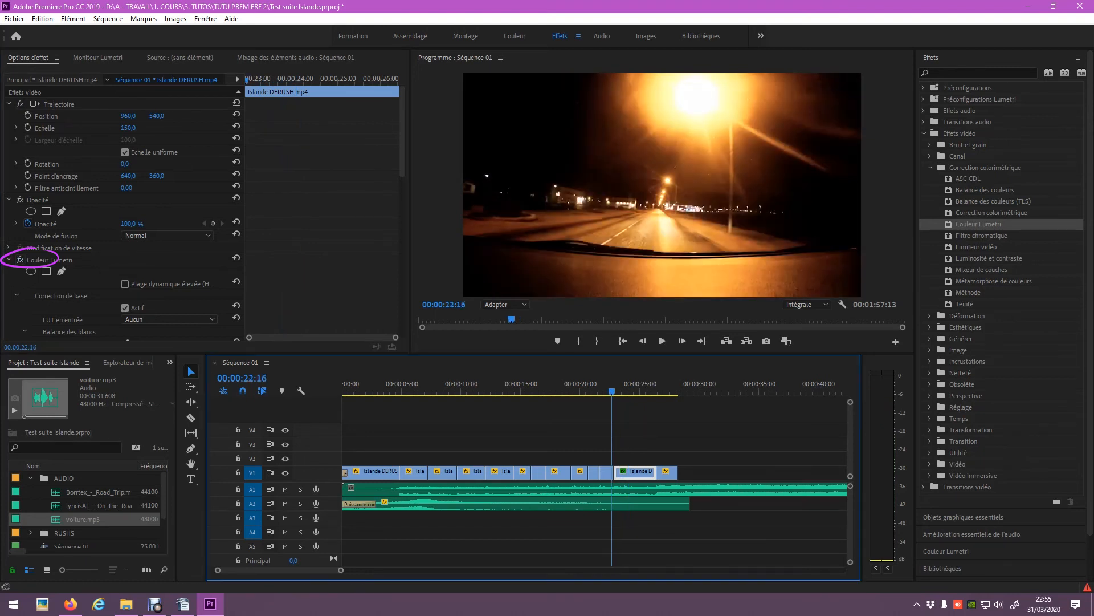
pyautogui.press('space')
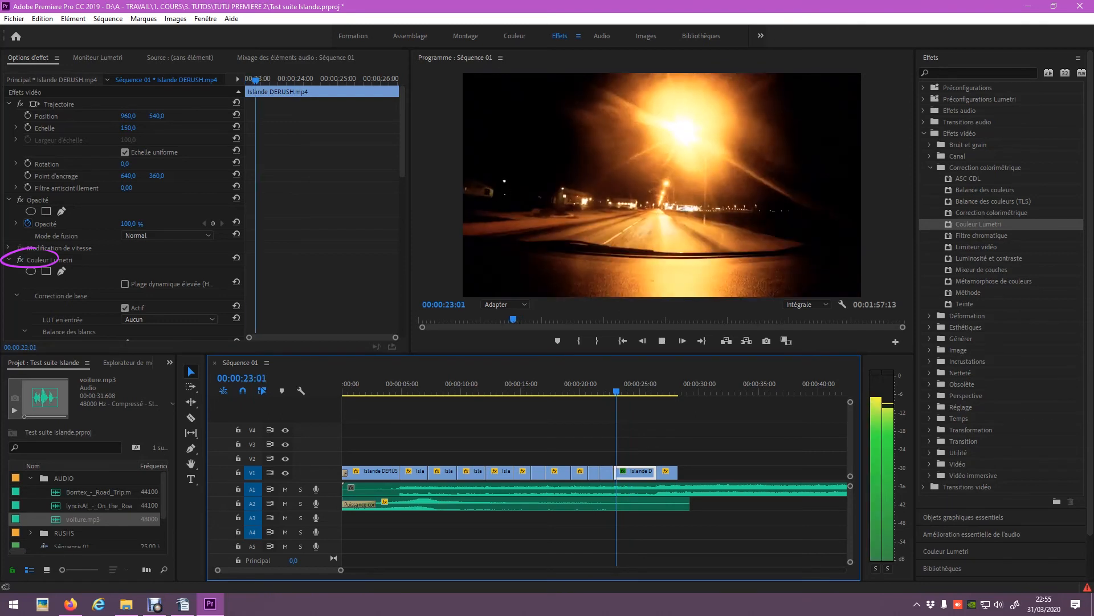
pyautogui.press('space')
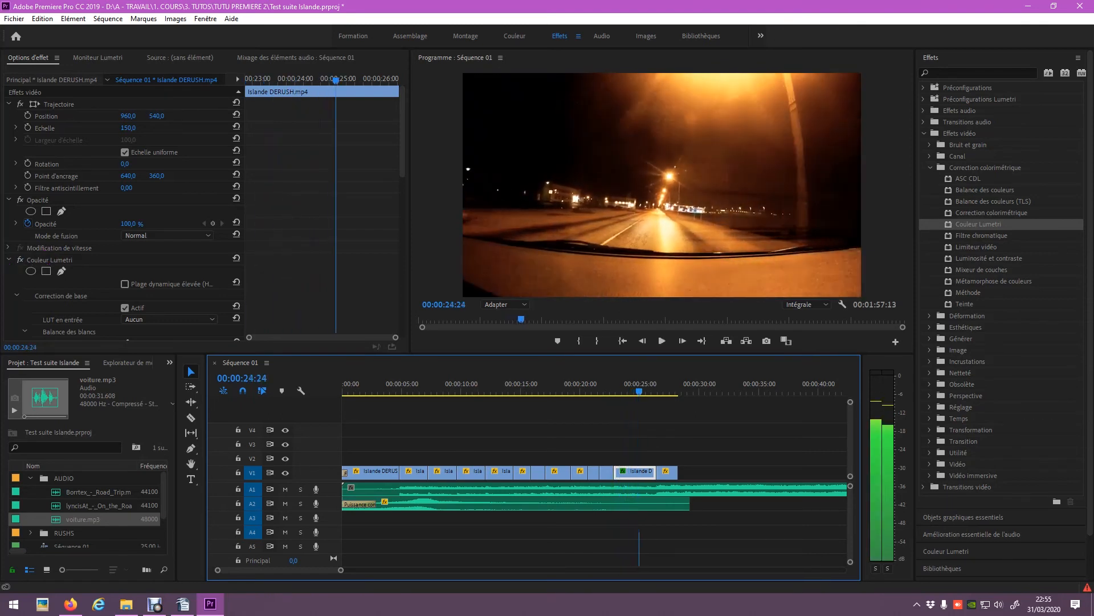
# - Copy the night clip's Lumetri effect to the wiper clip at about 00:00:13:00 and play that clip
pyautogui.click(50, 260)
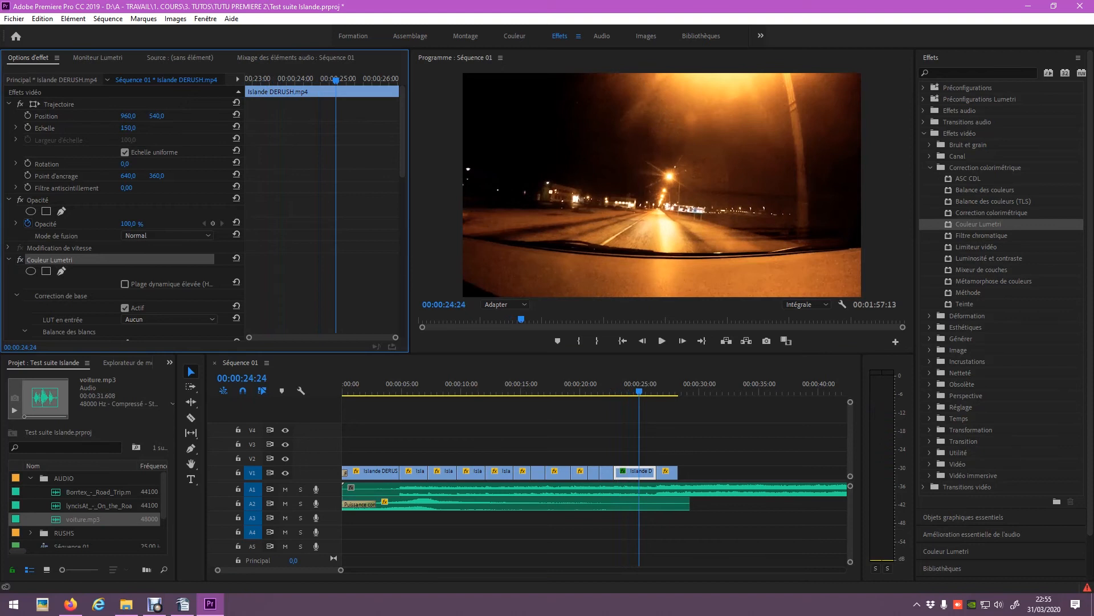
pyautogui.scroll(-1, 125, 251)
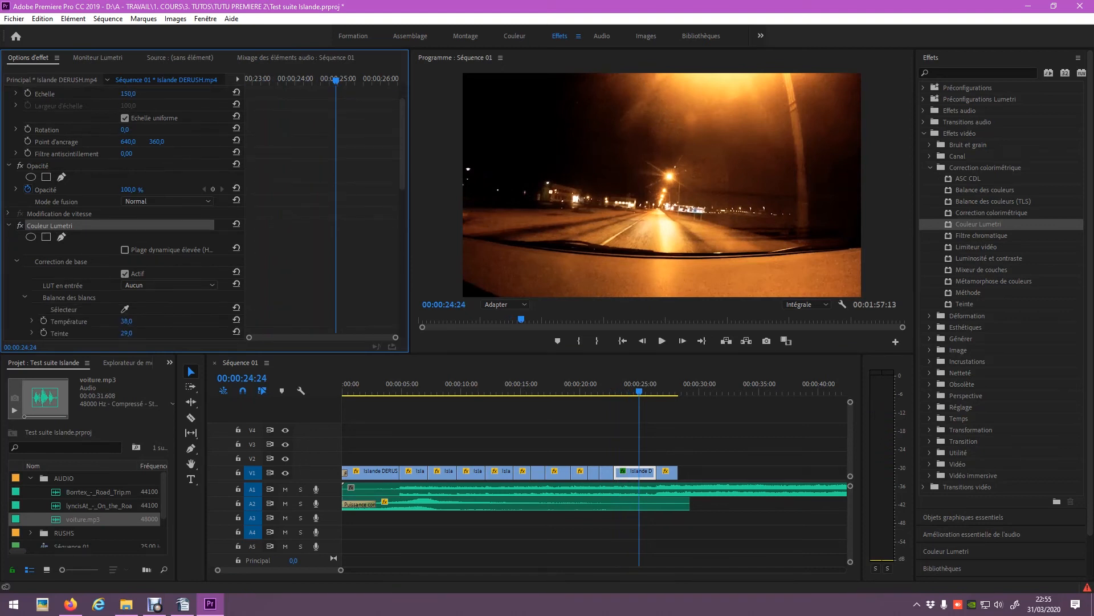
pyautogui.moveTo(545, 391); pyautogui.dragTo(498, 391)
pyautogui.click(502, 472)
pyautogui.hotkey('ctrl', 'v')
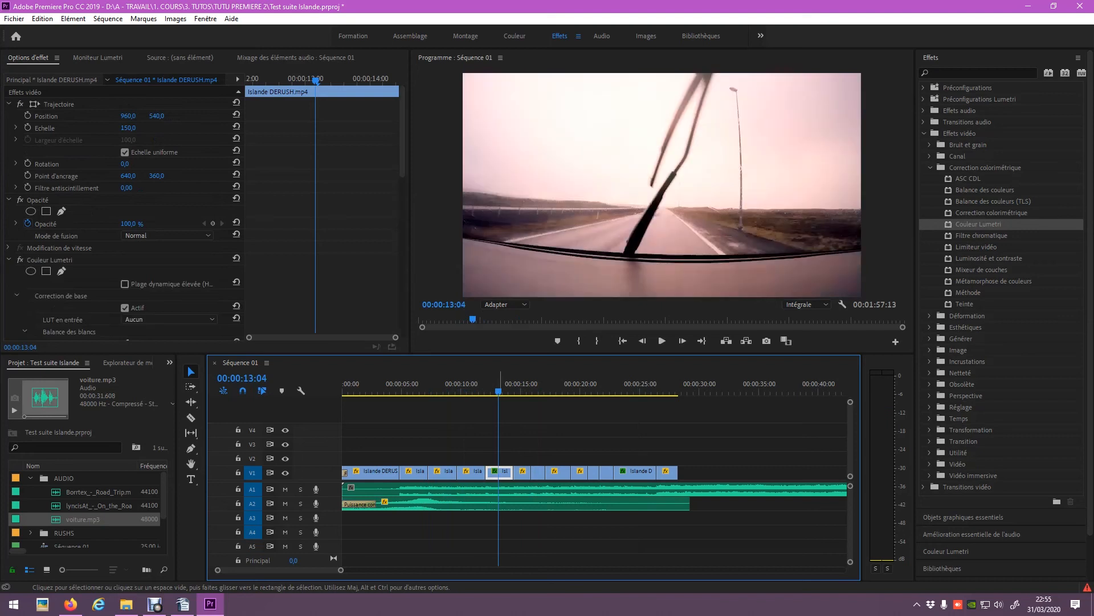
pyautogui.moveTo(498, 391); pyautogui.dragTo(484, 391)
pyautogui.press('space')
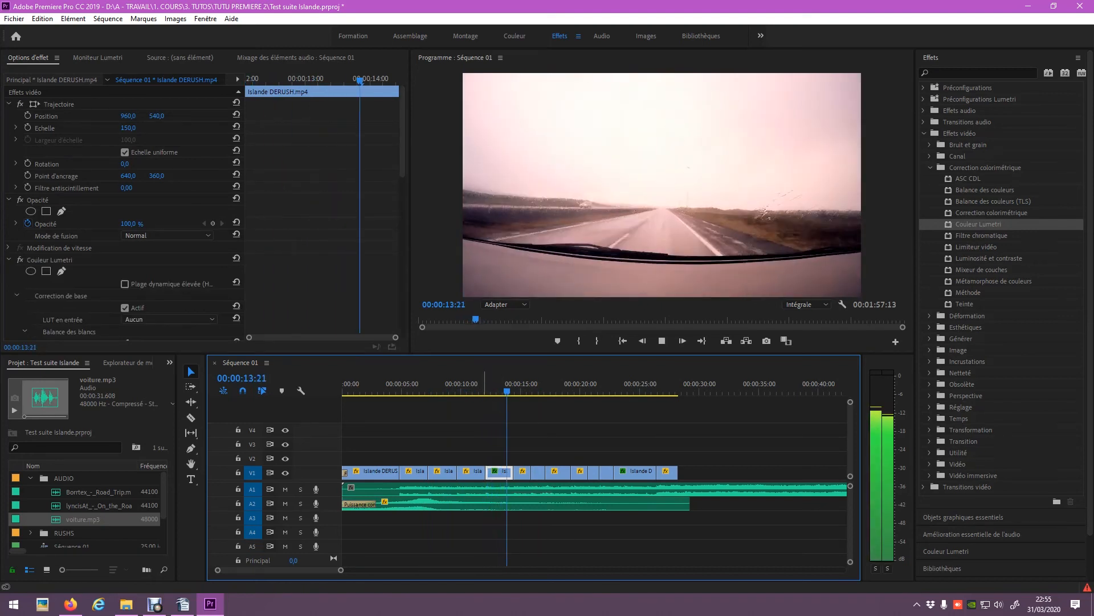
pyautogui.press('space')
pyautogui.click(499, 391)
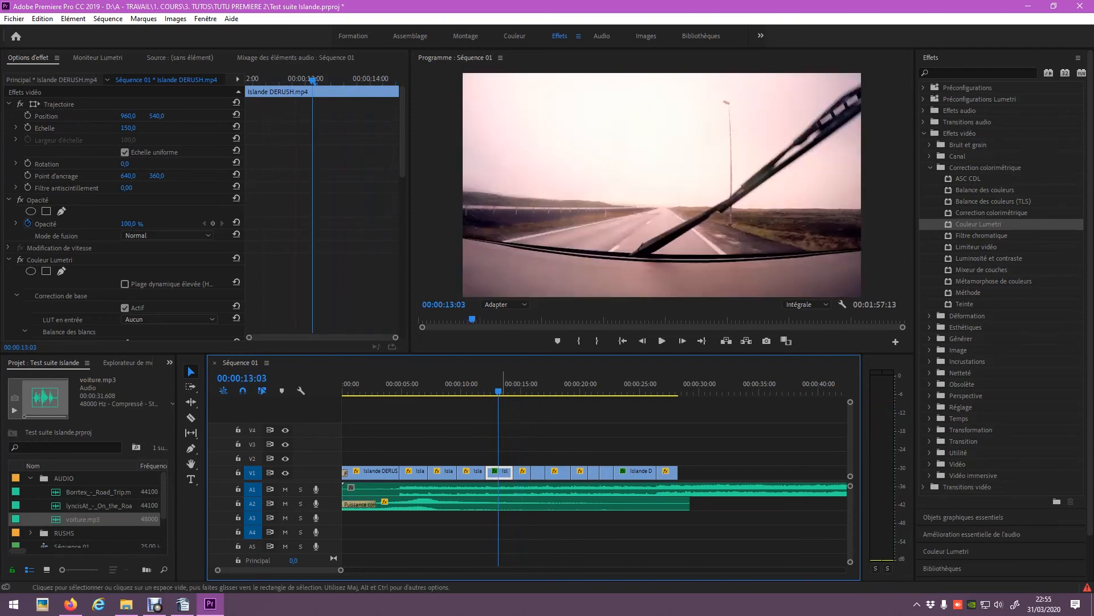
# - Delete the pasted Lumetri effect from the wiper clip
pyautogui.scroll(-3, 123, 210)
pyautogui.click(50, 191)
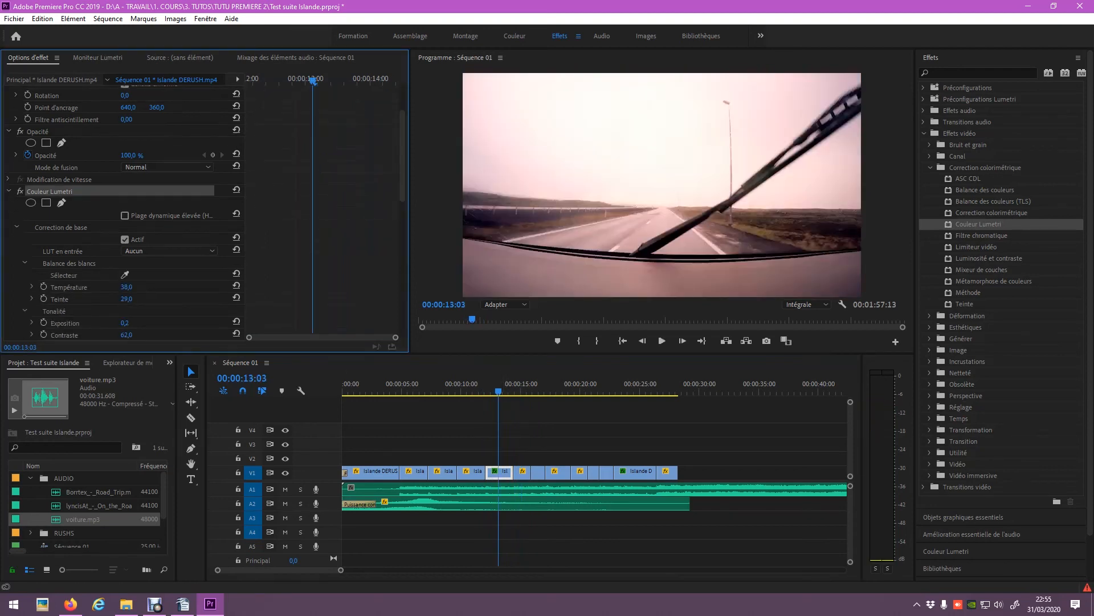
pyautogui.press('Delete')
# - Export the night clip's frame at 00:00:23:03 as a JPEG to the TUTU PREMIERE 2 folder, importing it into the project
pyautogui.moveTo(513, 391); pyautogui.dragTo(526, 391)
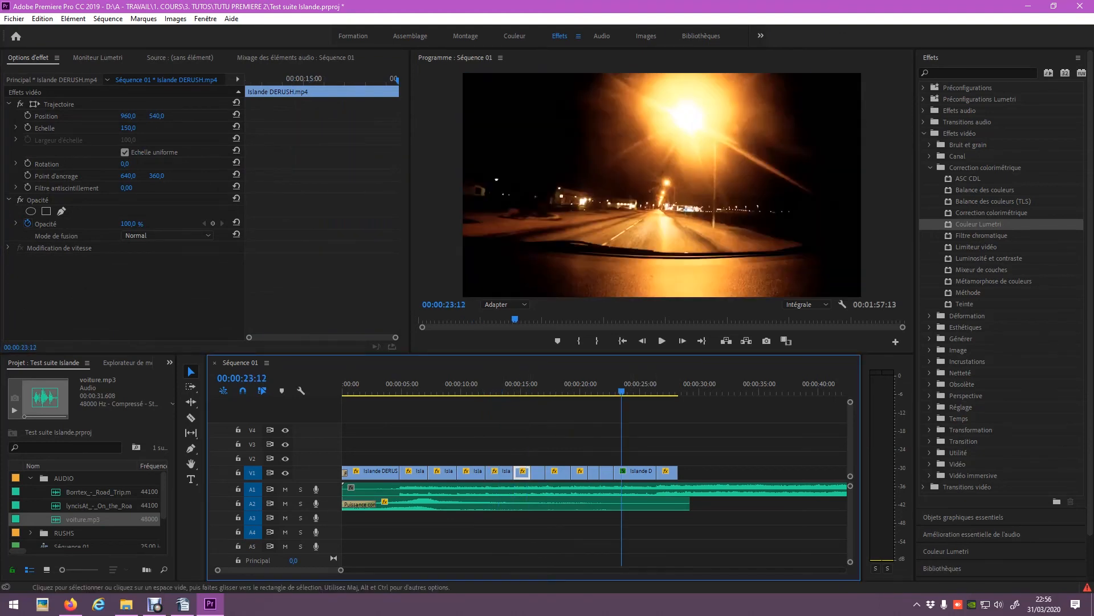
pyautogui.moveTo(622, 391); pyautogui.dragTo(617, 391)
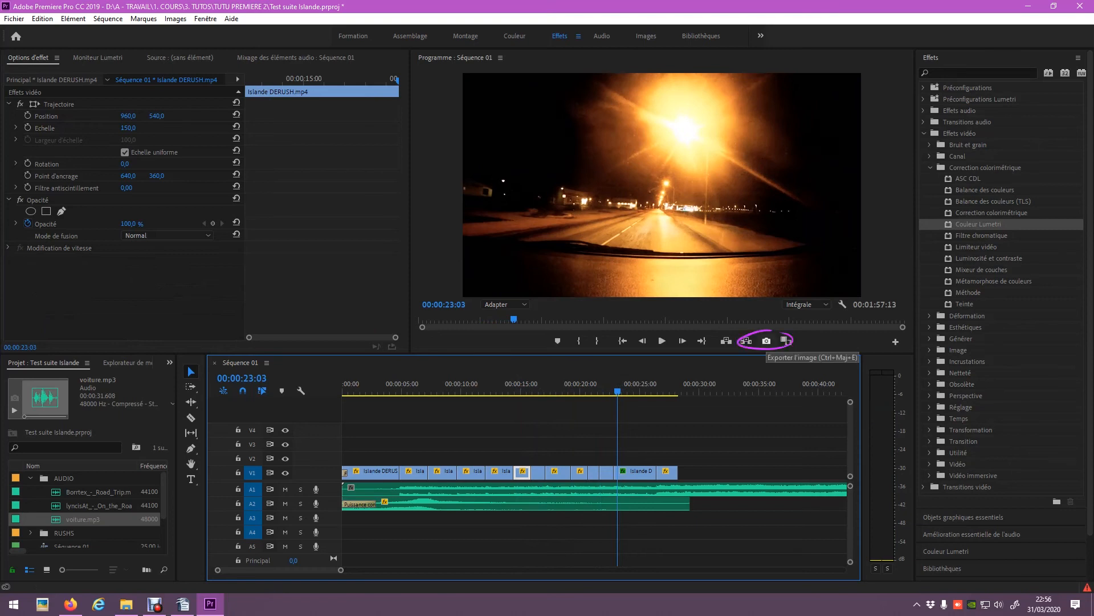
pyautogui.click(767, 340)
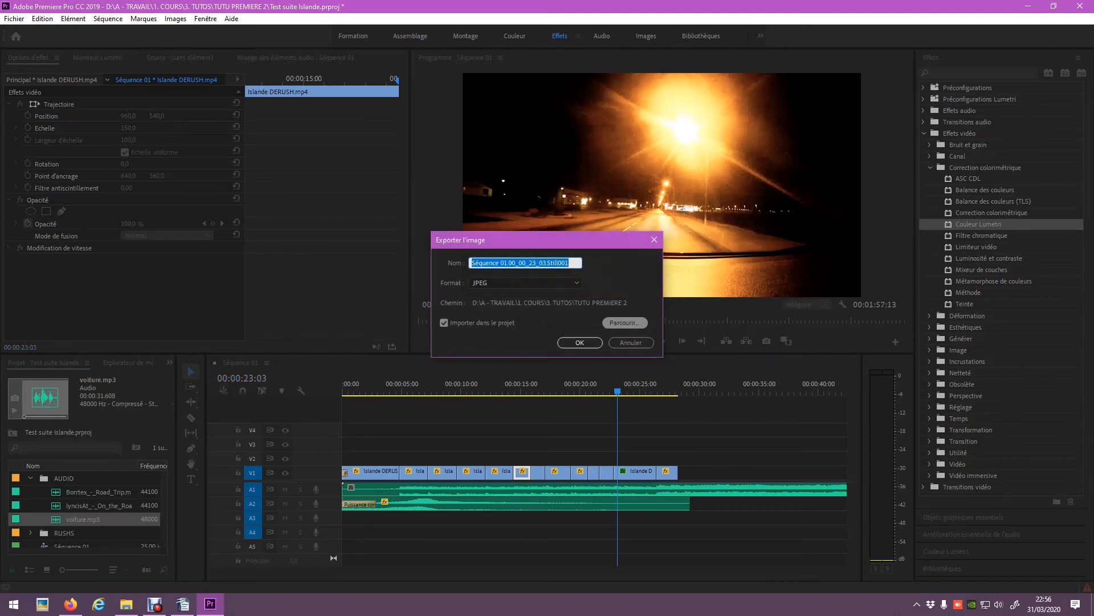
pyautogui.click(625, 323)
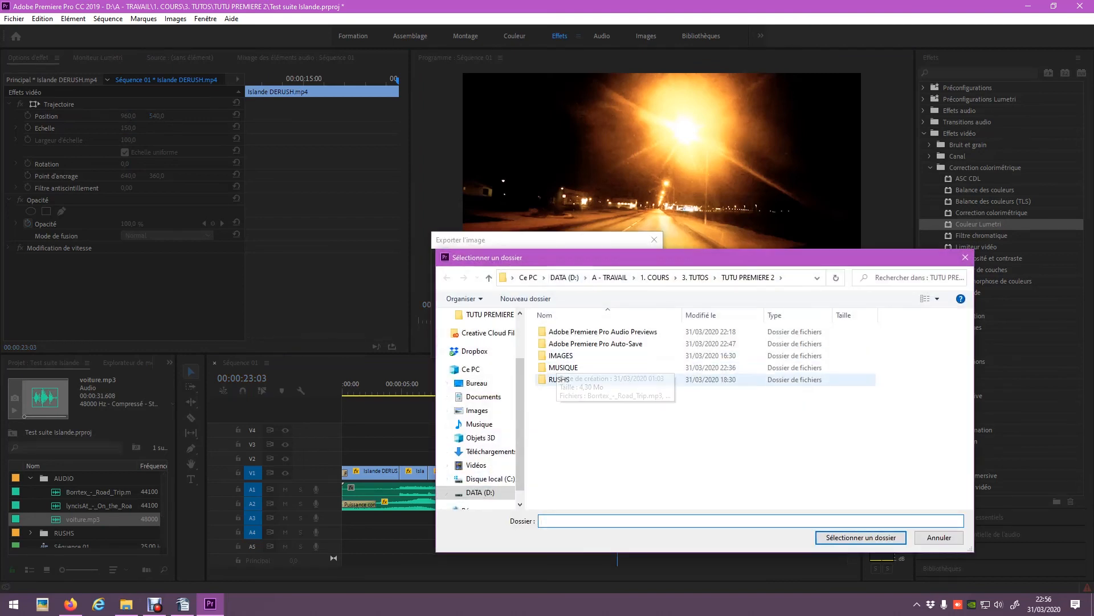
pyautogui.click(748, 278)
pyautogui.click(861, 537)
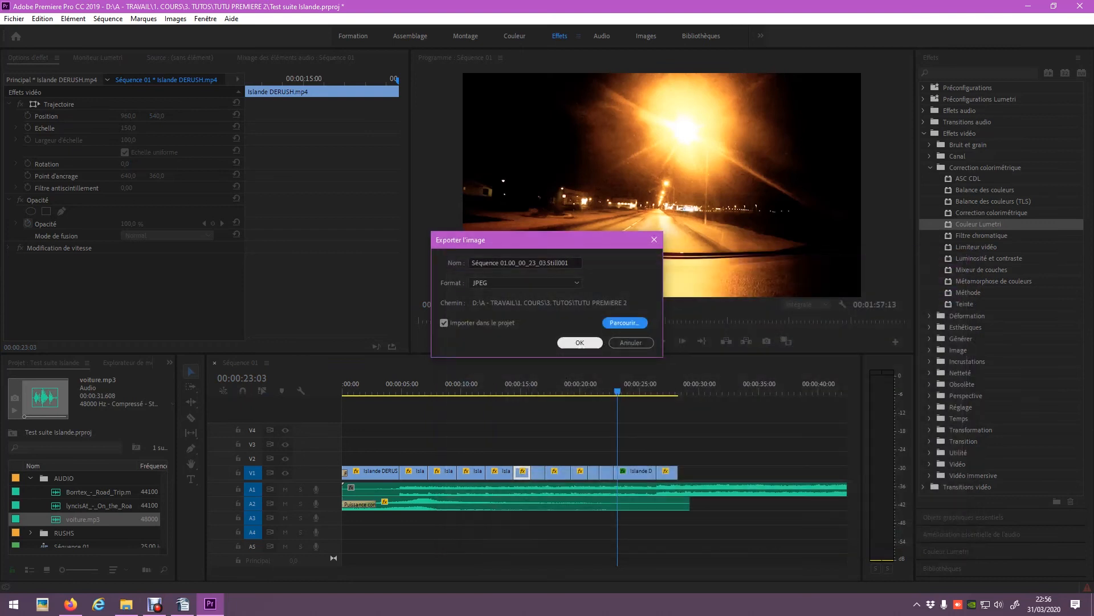
pyautogui.press('Return')
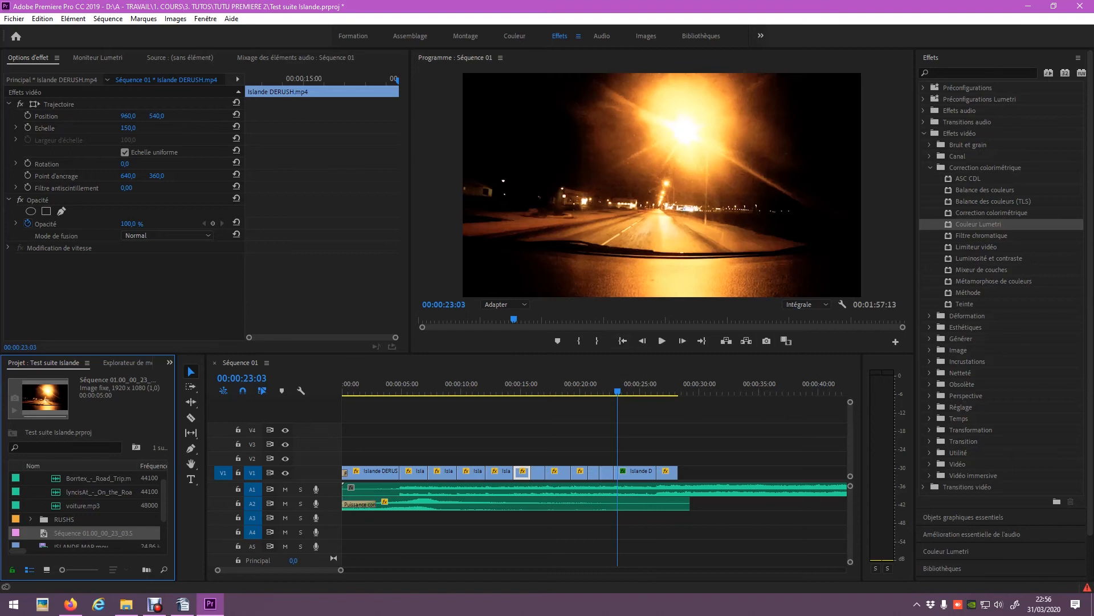
# - Mark an in point at the sequence start and an out point at 00:00:28:06, where the video clips end
pyautogui.click(343, 384)
pyautogui.click(579, 340)
pyautogui.moveTo(662, 384); pyautogui.dragTo(678, 383)
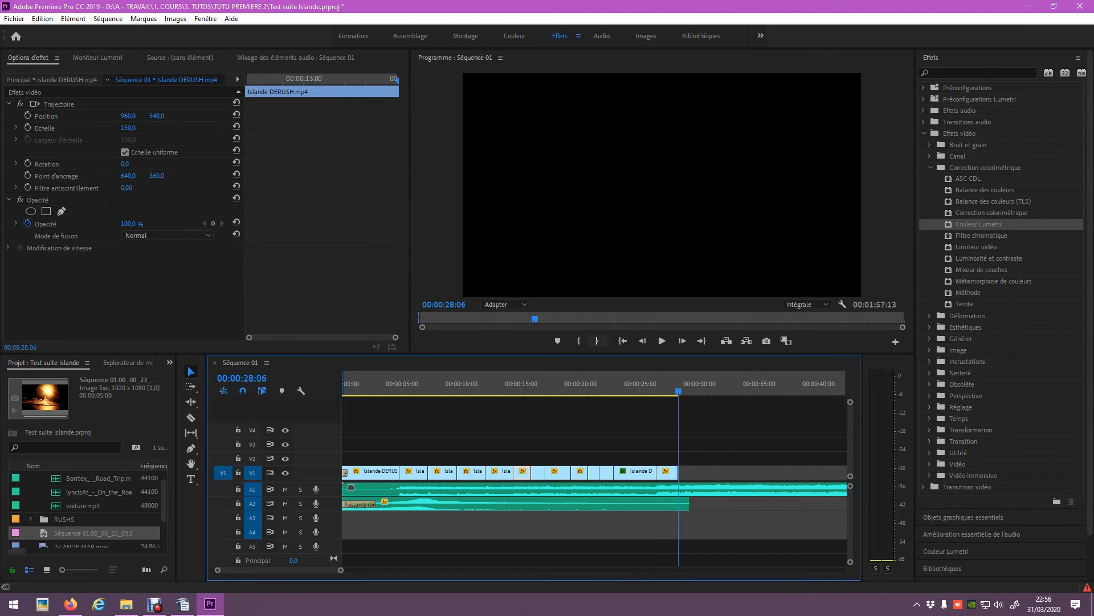
pyautogui.click(597, 341)
pyautogui.click(659, 383)
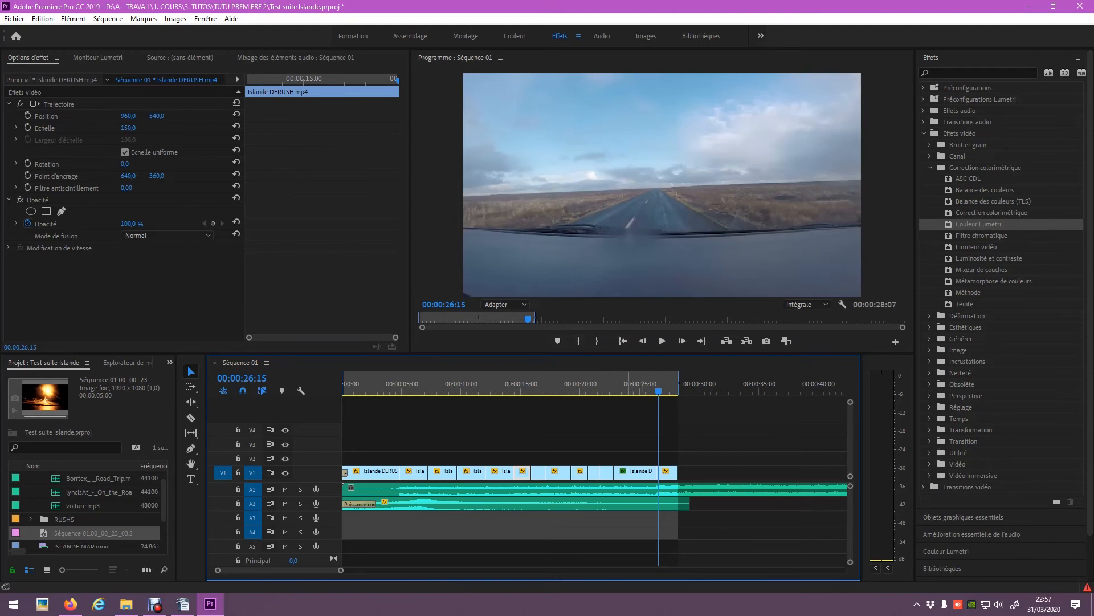
# - Clear the sequence's in and out points and save the project
pyautogui.rightClick(623, 387)
pyautogui.click(698, 234)
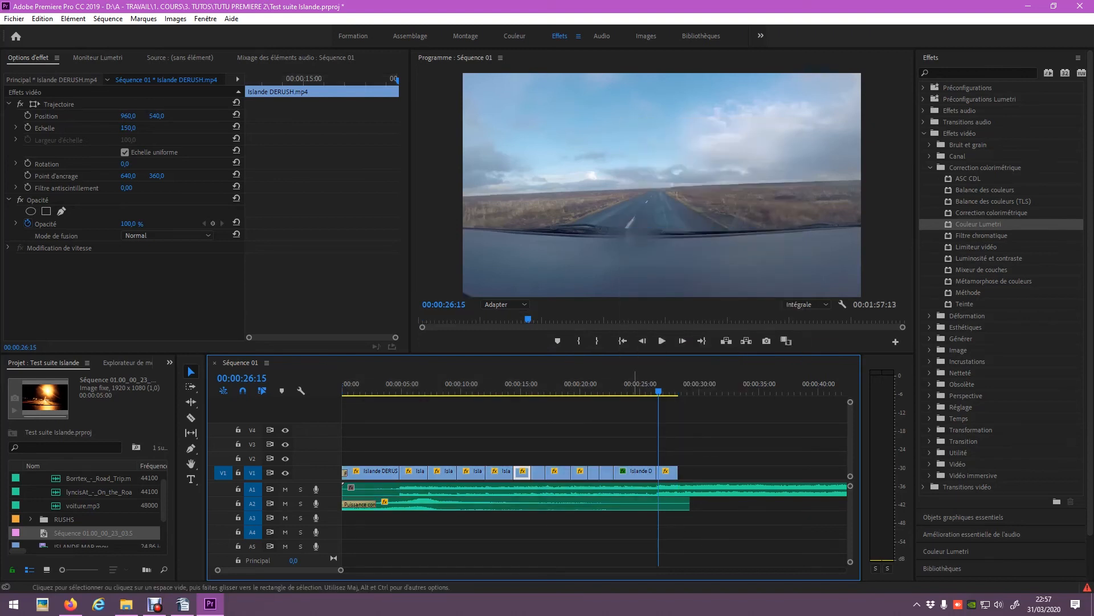
pyautogui.hotkey('ctrl', 's')
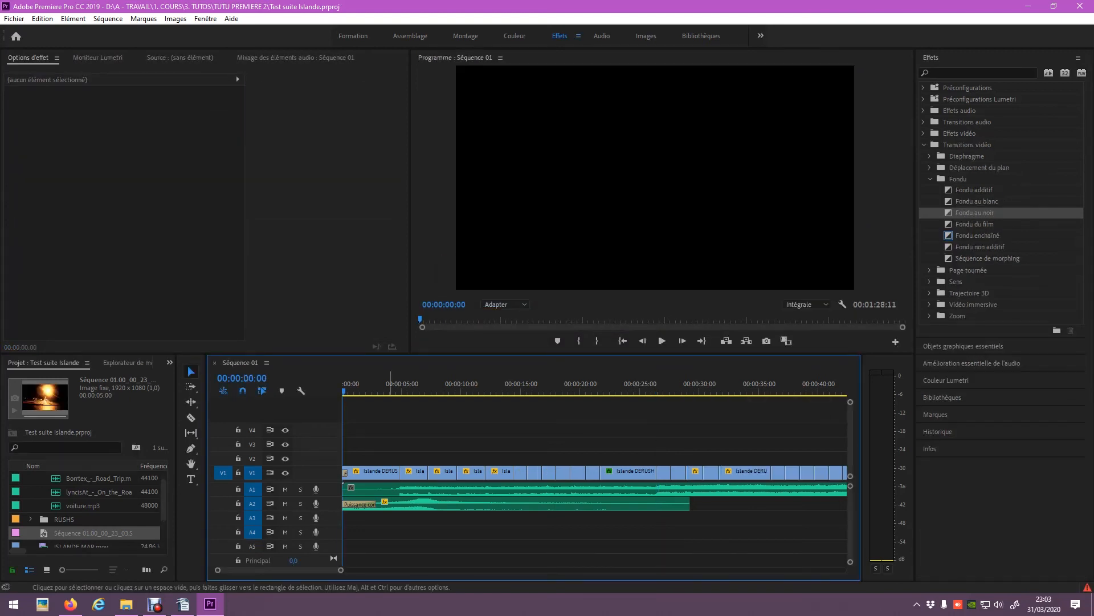
# - Play the completed sequence through to its end in an enlarged program monitor, with the whole timeline in view
pyautogui.press('-')
pyautogui.press('-')
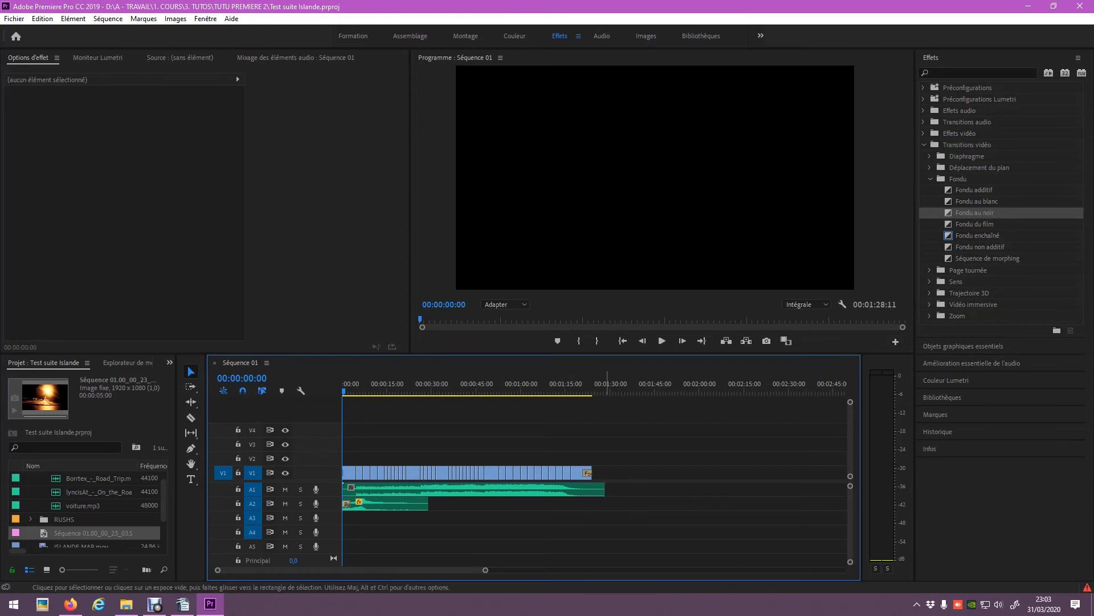
pyautogui.press('\\')
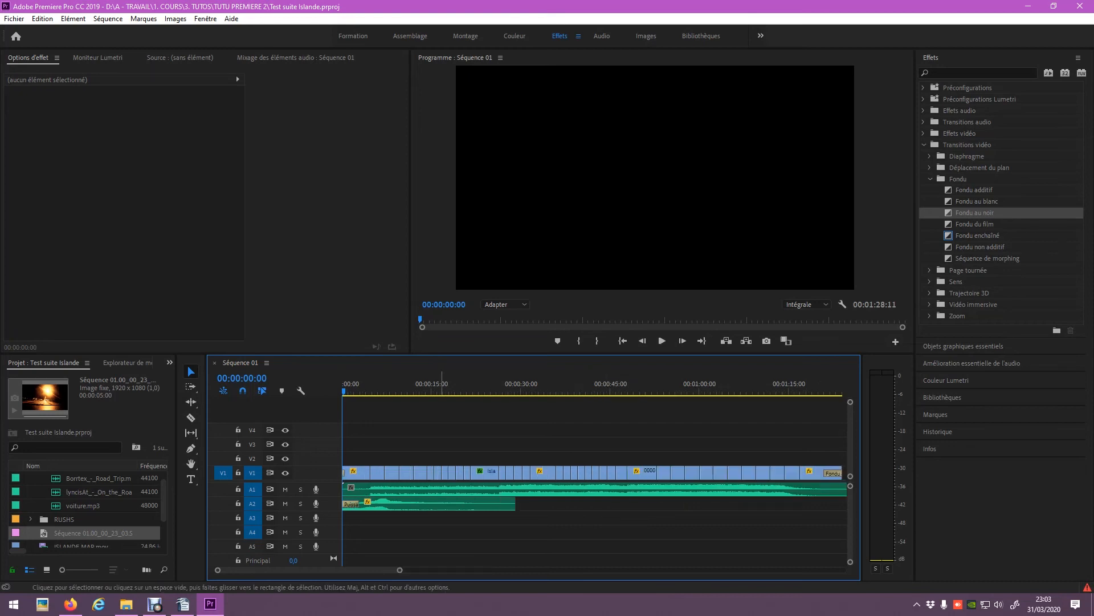
pyautogui.press('\\')
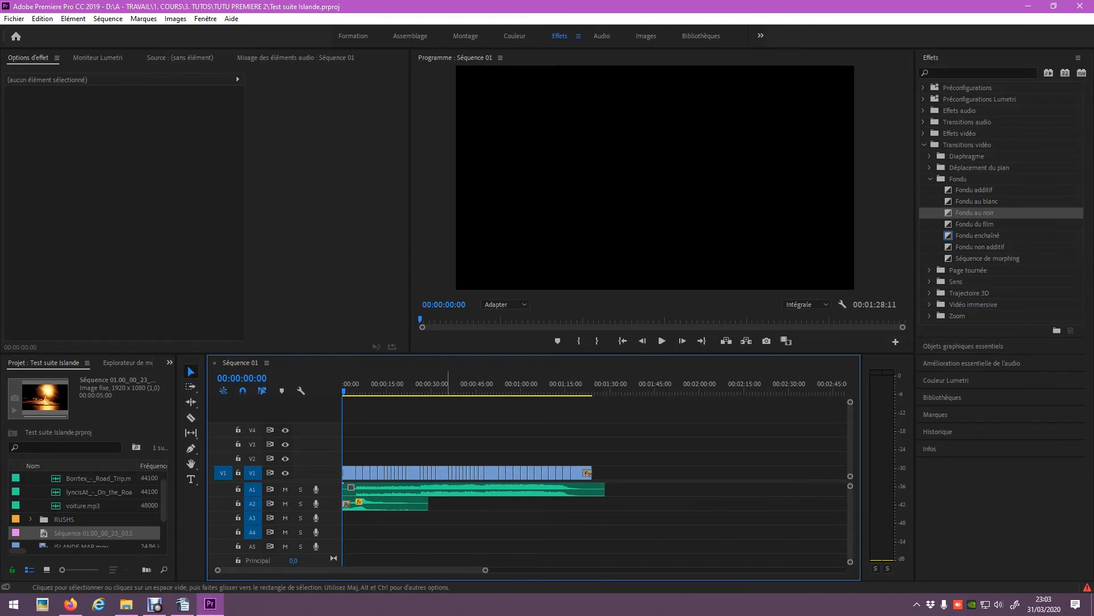
pyautogui.press('space')
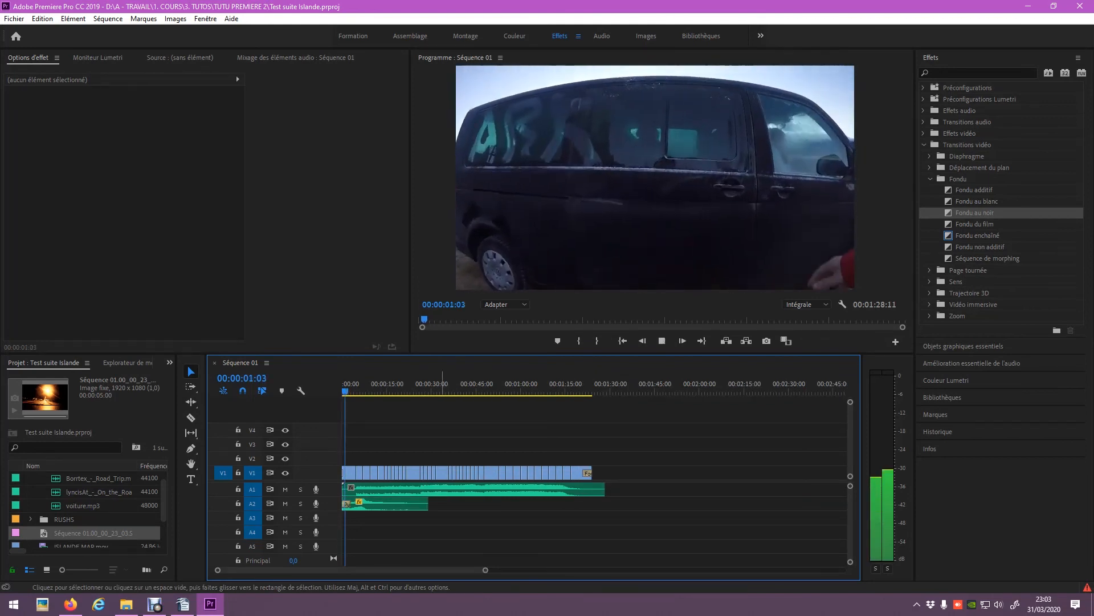
pyautogui.moveTo(442, 353); pyautogui.dragTo(443, 463)
pyautogui.moveTo(410, 256); pyautogui.dragTo(187, 257)
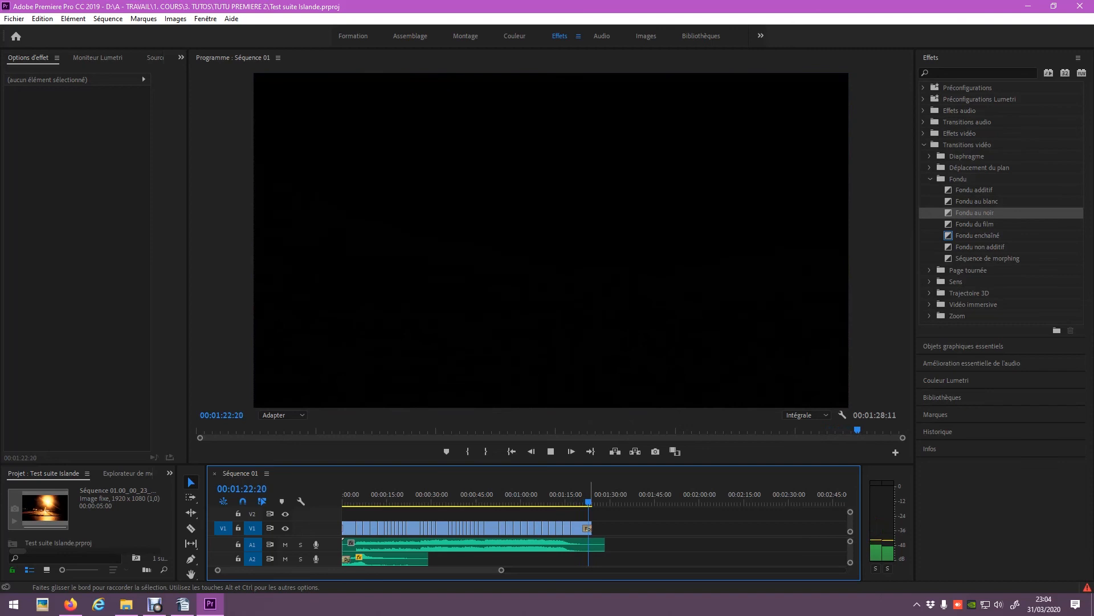
pyautogui.press('space')
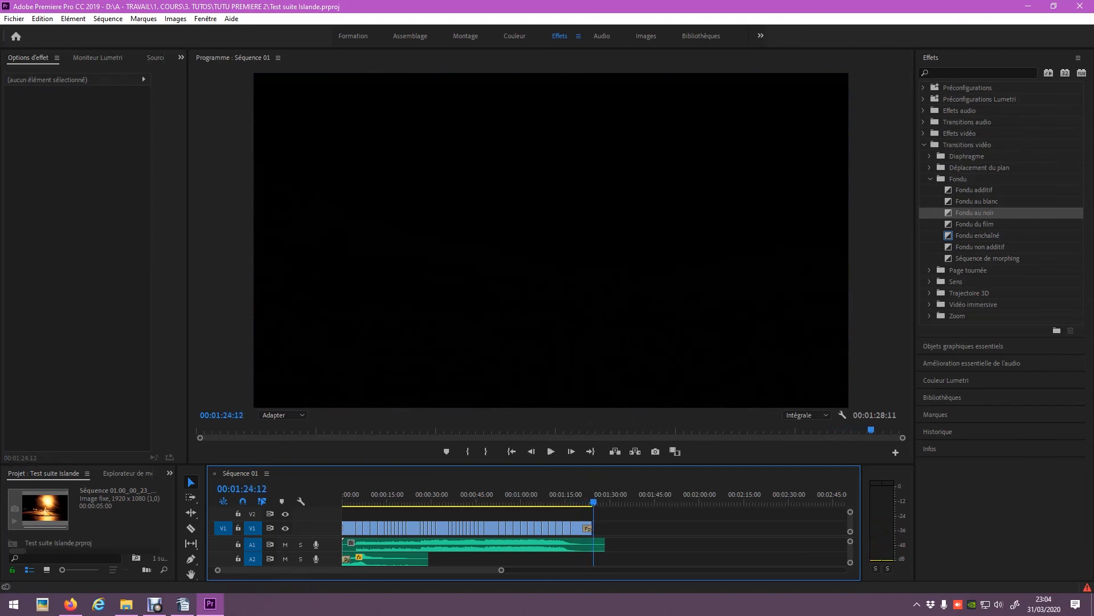
# - Mark the sequence's out point at 00:01:24:12 and its in point at 00:00:00:00
pyautogui.click(486, 451)
pyautogui.click(343, 495)
pyautogui.click(467, 451)
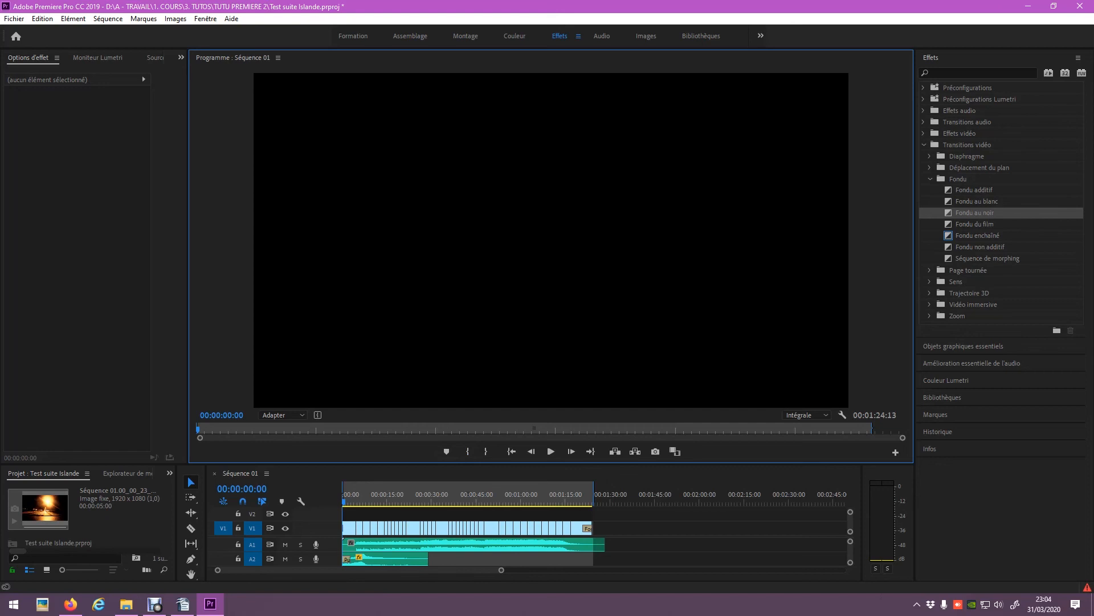
# - Shrink the program monitor, select Séquence 01 in the project and open its media export settings
pyautogui.moveTo(550, 464); pyautogui.dragTo(551, 332)
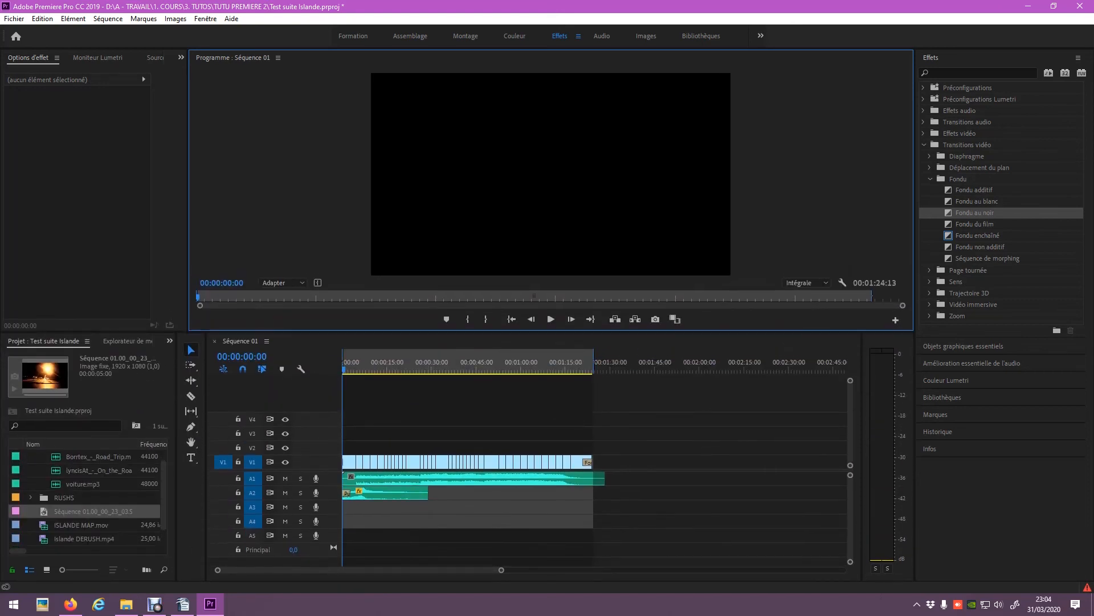
pyautogui.scroll(-1, 85, 497)
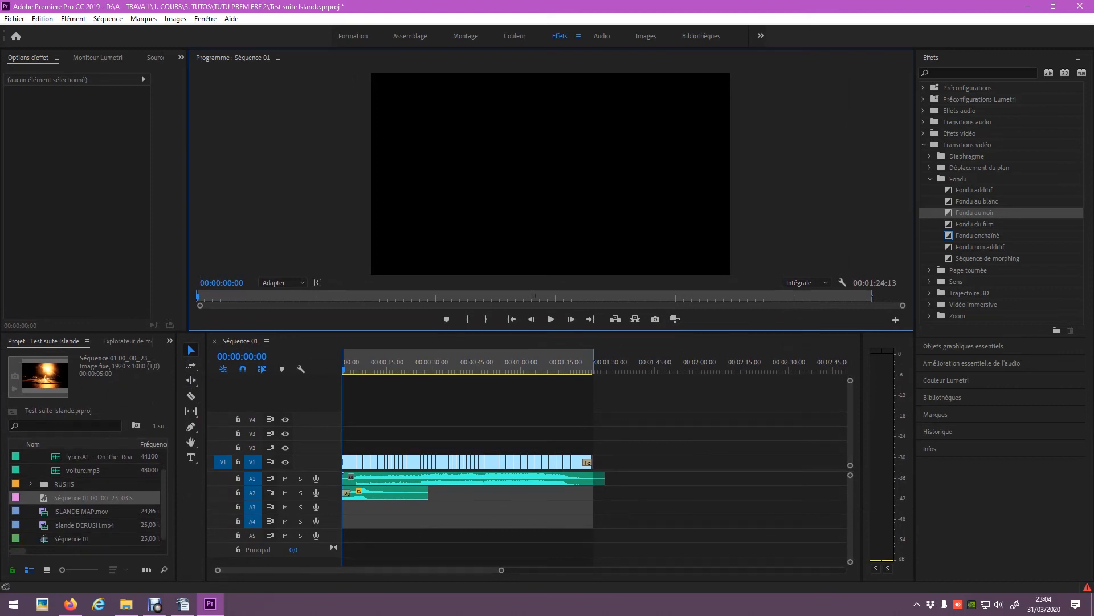
pyautogui.click(71, 538)
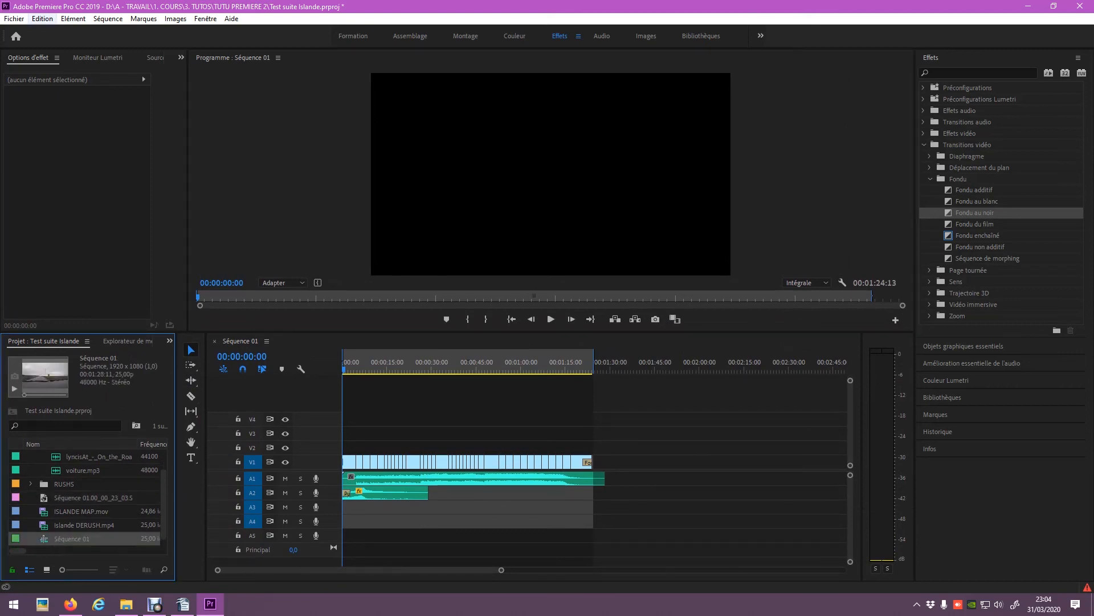
pyautogui.click(14, 18)
pyautogui.moveTo(46, 361)
pyautogui.click(222, 360)
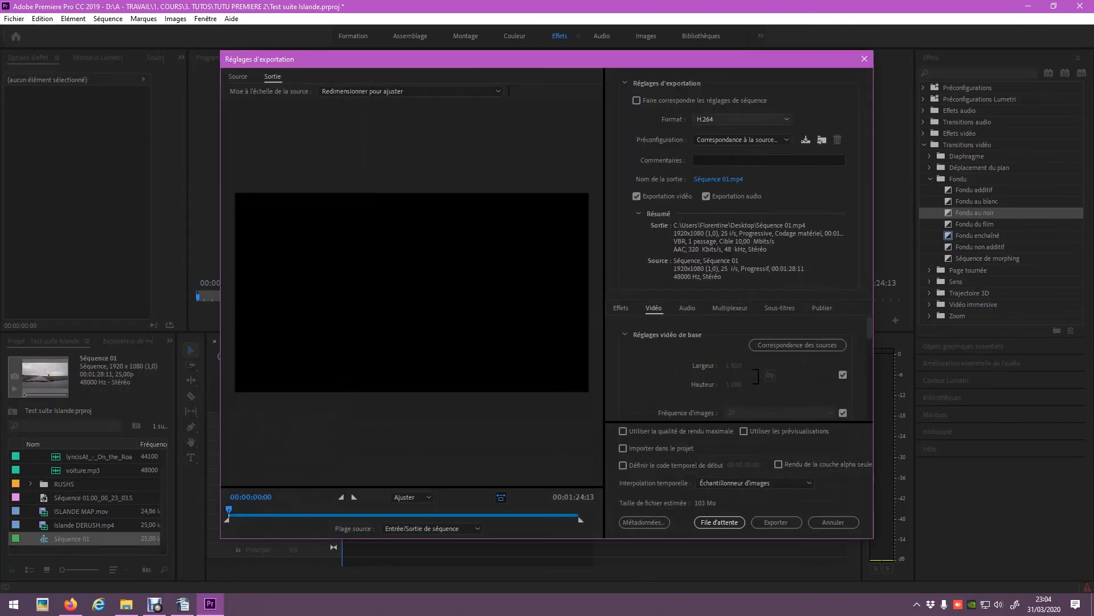
# - Switch the export format to QuickTime to view its video codecs, and return the format to H.264
pyautogui.click(741, 119)
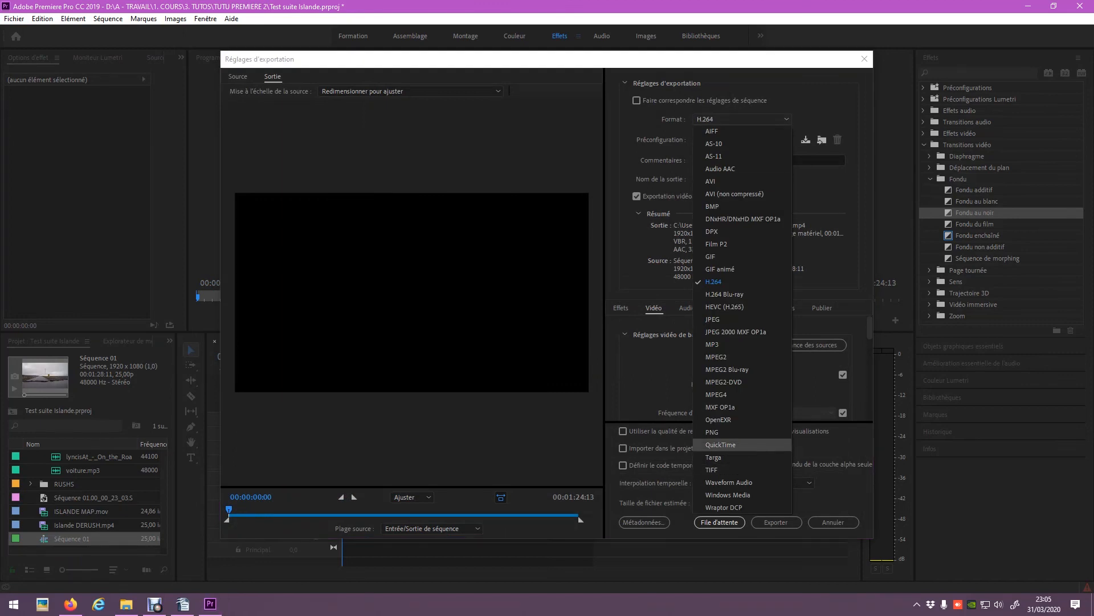
pyautogui.click(721, 445)
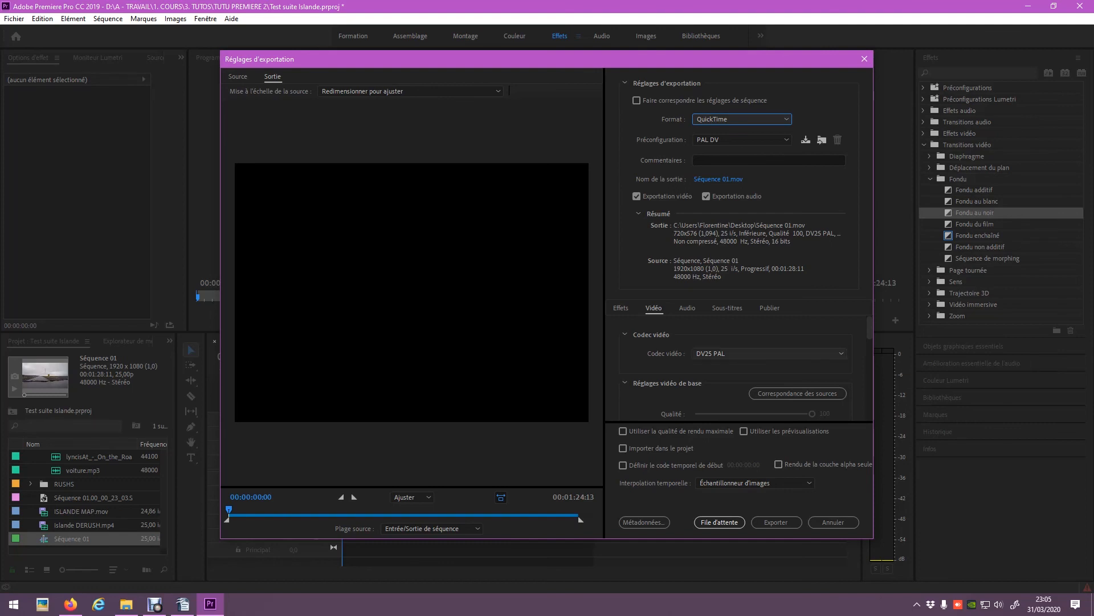
pyautogui.click(741, 354)
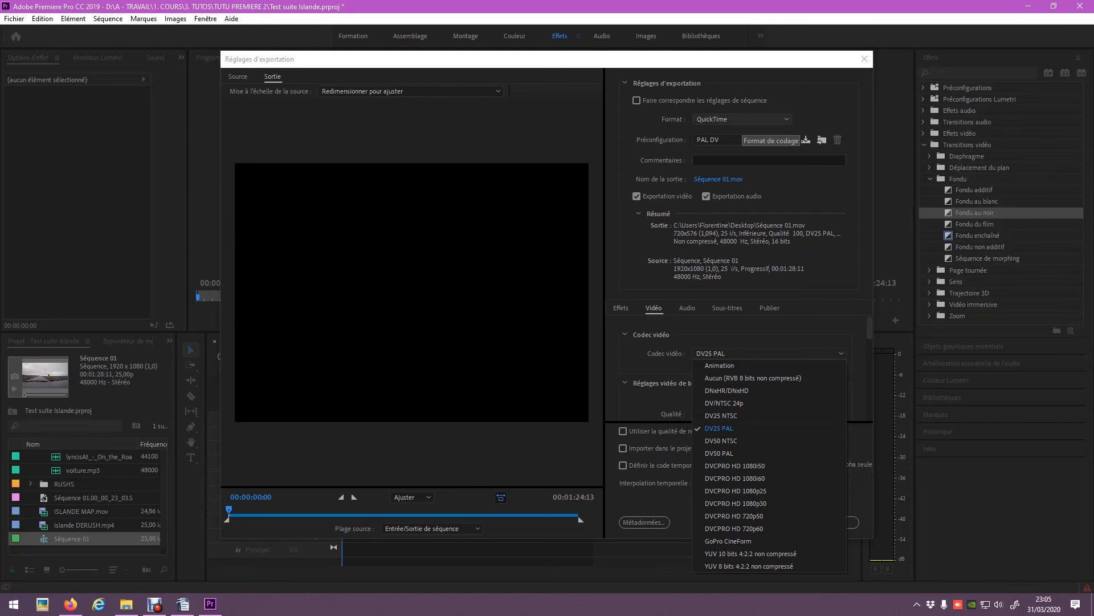
pyautogui.click(742, 119)
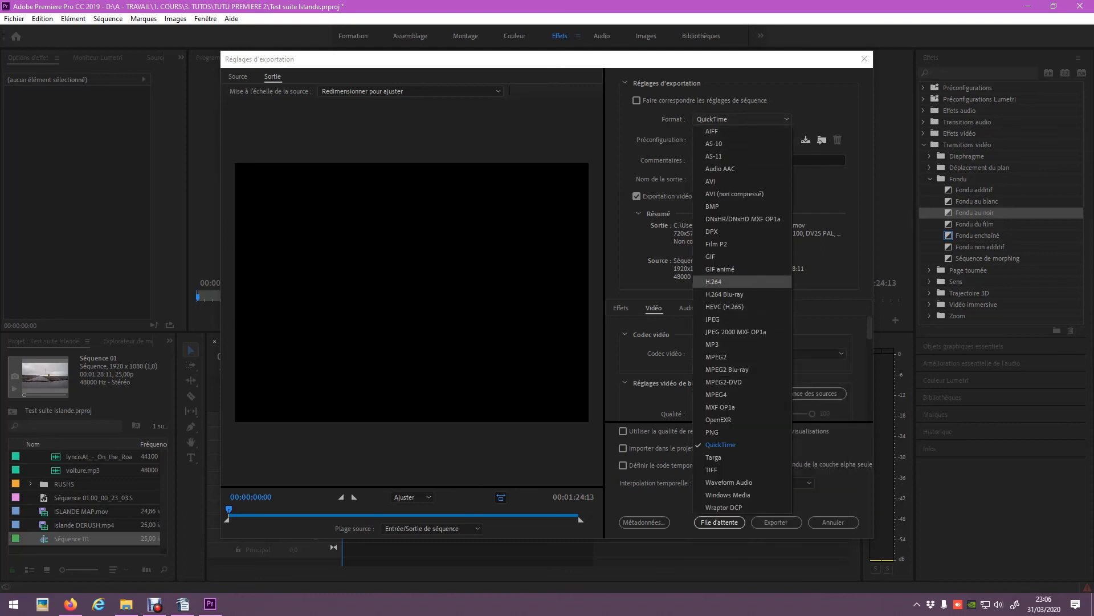
pyautogui.click(714, 282)
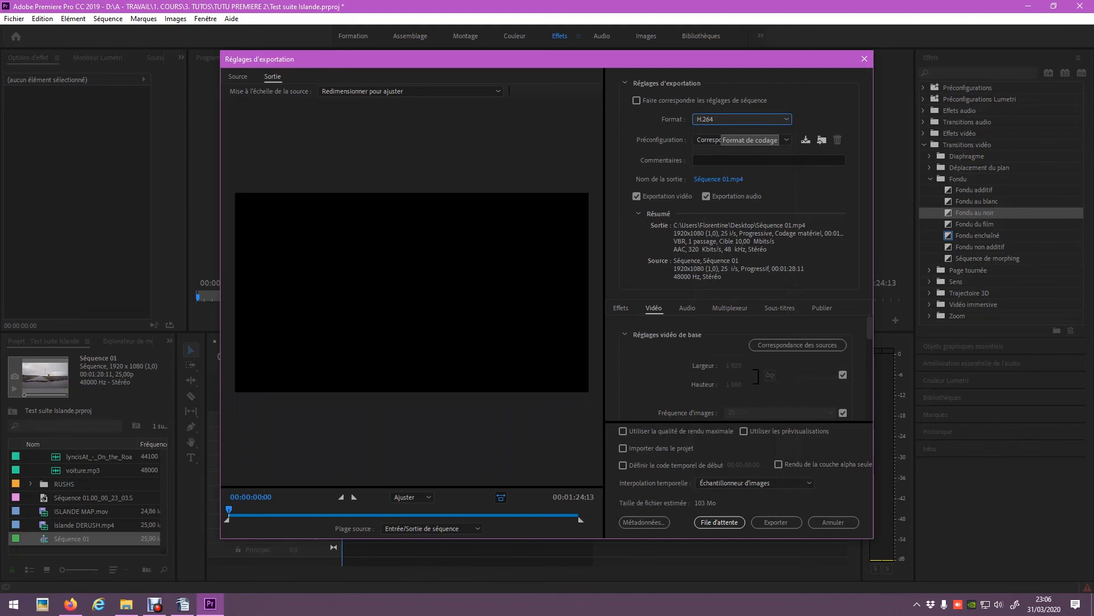
# - Choose the preset "Correspondance à la source – Débit élevé" for the H.264 export
pyautogui.scroll(-5, 741, 367)
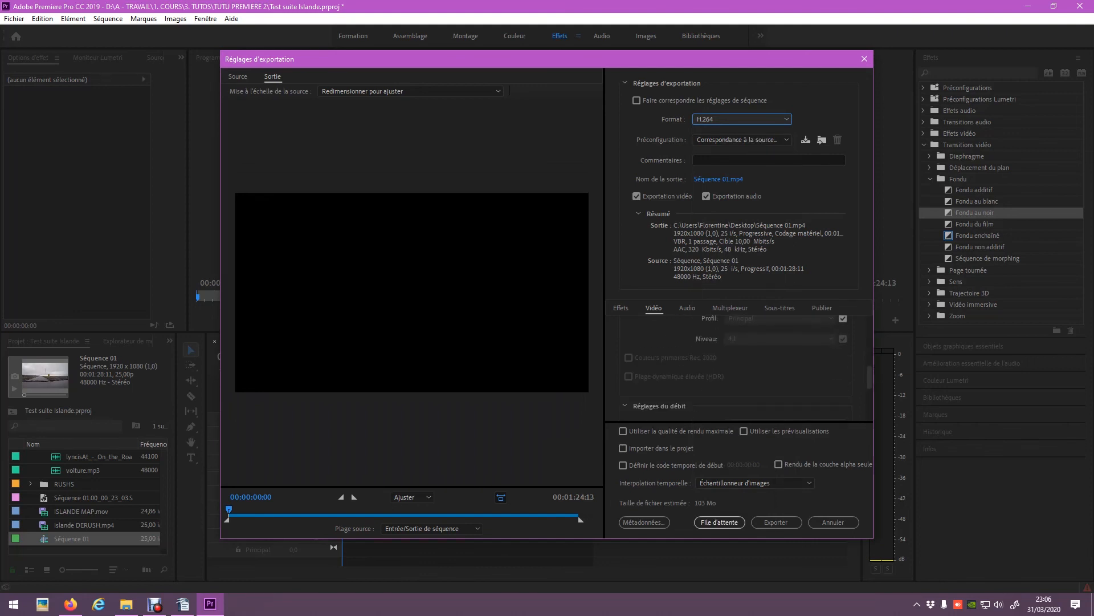
pyautogui.scroll(5, 741, 367)
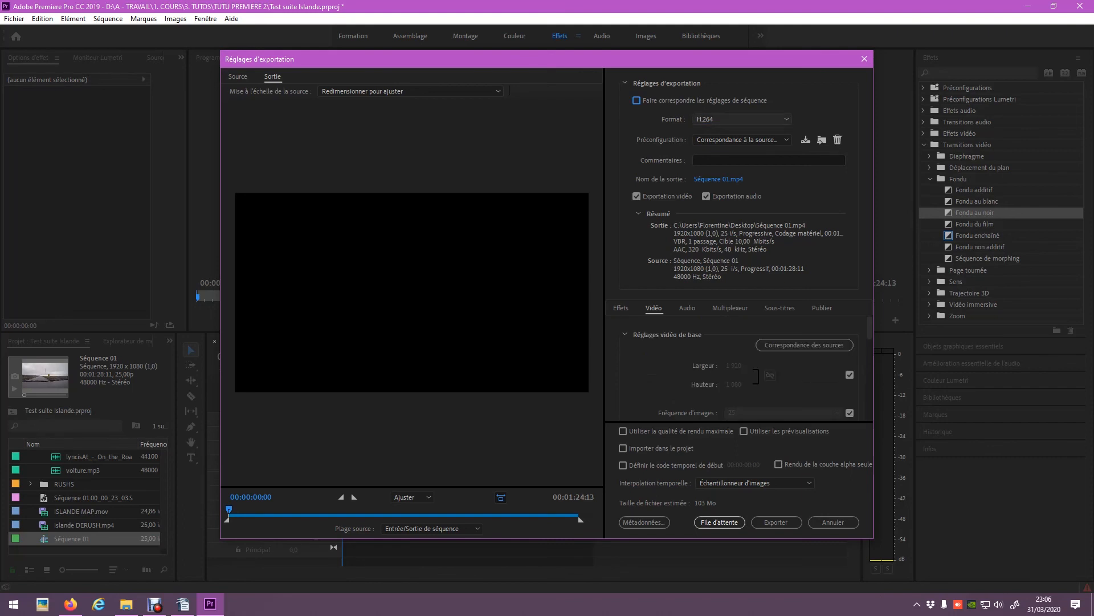
pyautogui.click(741, 140)
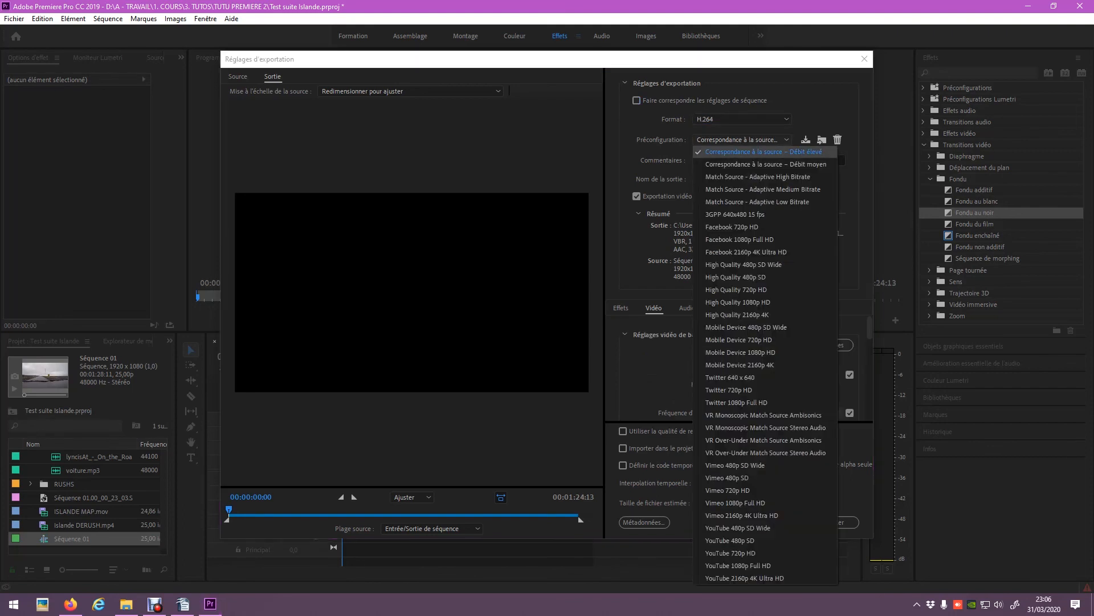
pyautogui.click(741, 151)
# - Preview a frame at about 00:00:25:13 and compare its source and output views
pyautogui.click(334, 512)
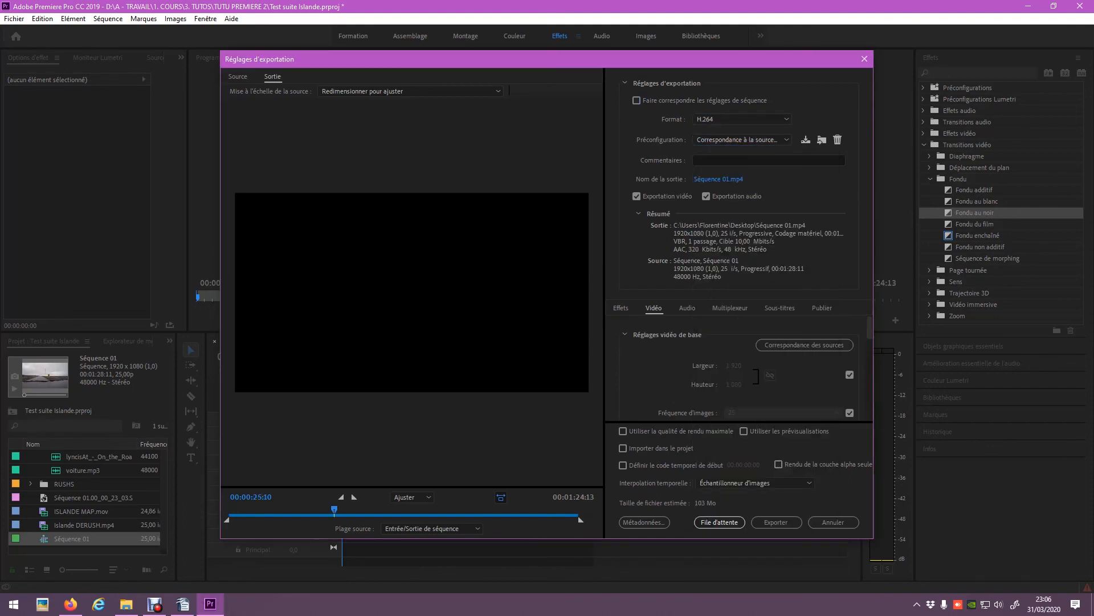
pyautogui.click(237, 76)
pyautogui.click(272, 77)
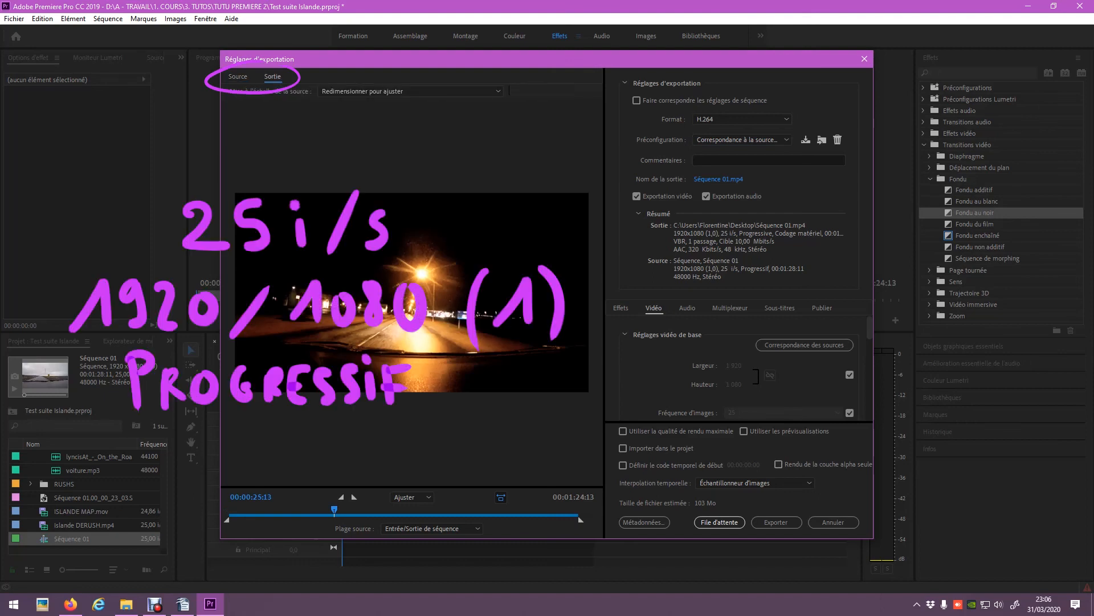
# - Enable rendering at maximum resolution in the basic video settings
pyautogui.scroll(-2, 741, 368)
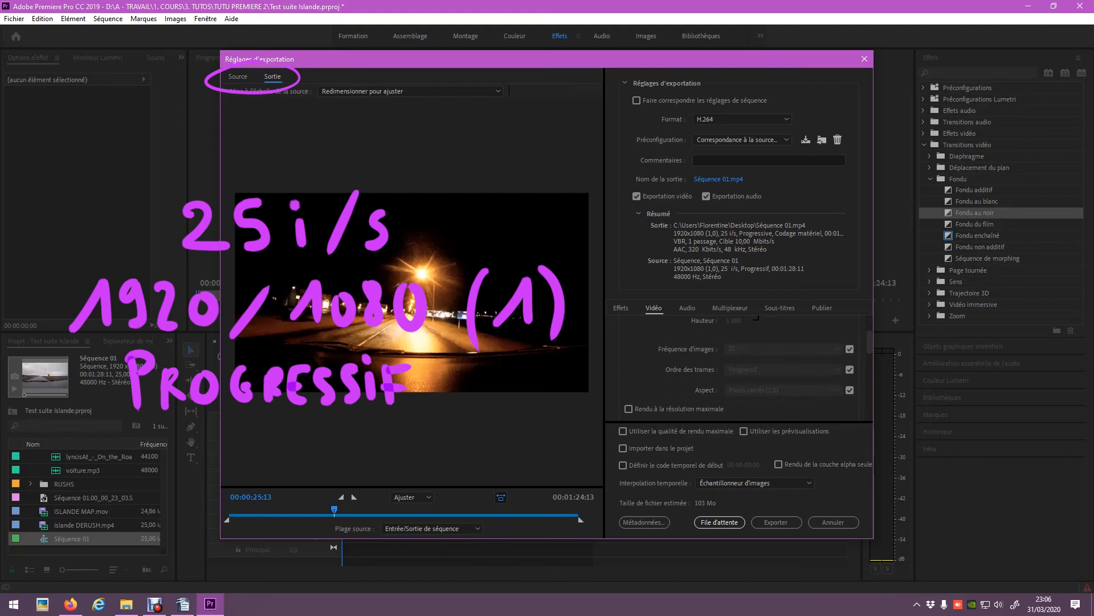
pyautogui.click(629, 409)
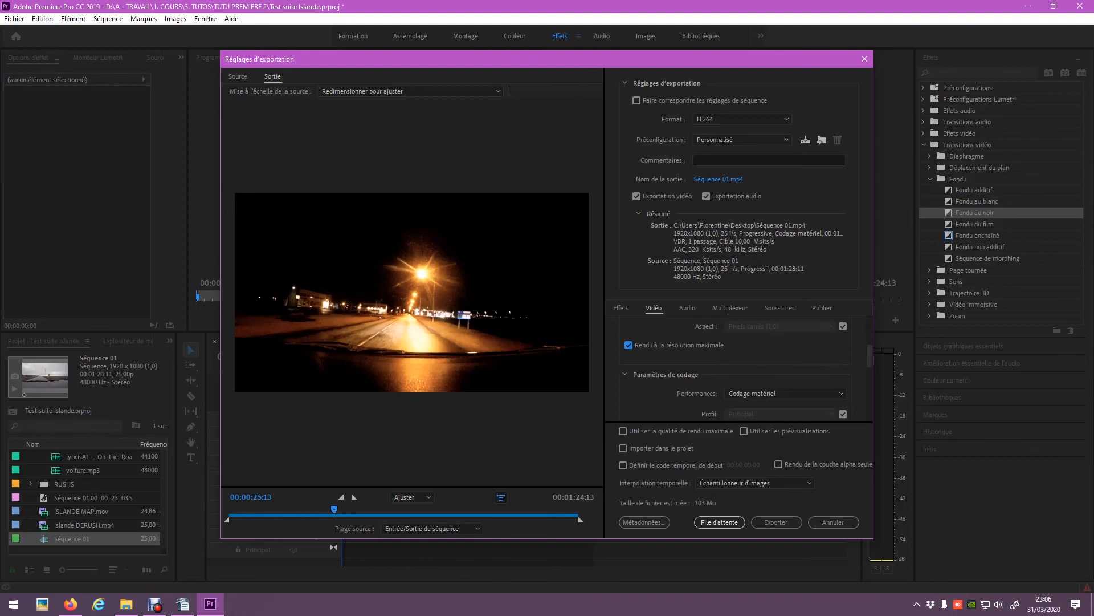
# - Set the bitrate encoding to VBR, 2 passages with a 50 Mbit/s target, and enable maximum render quality
pyautogui.scroll(-3, 741, 364)
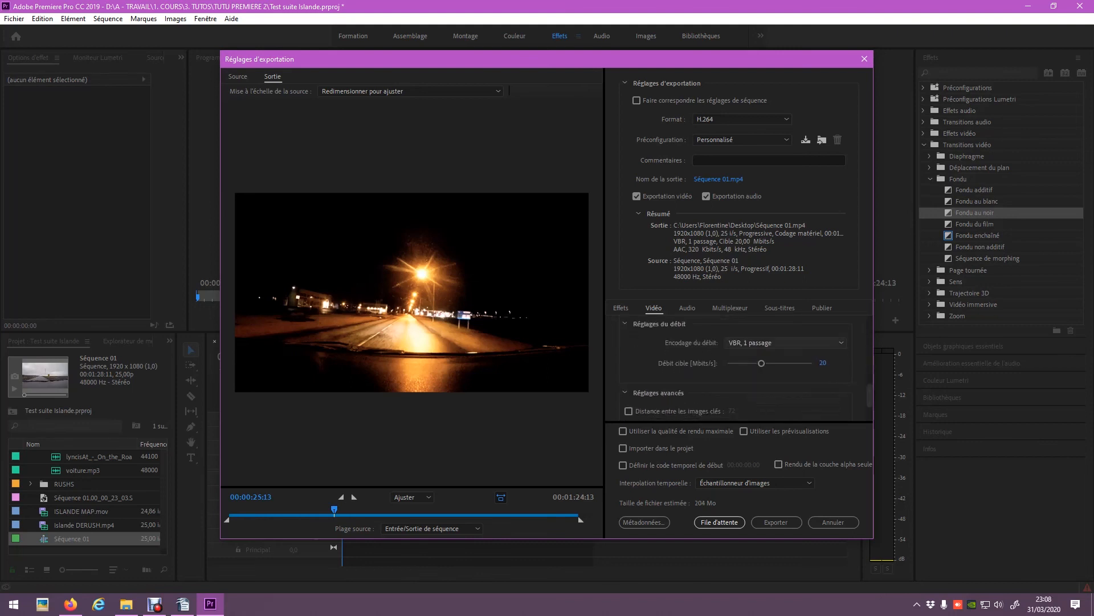
pyautogui.moveTo(762, 363); pyautogui.dragTo(813, 363)
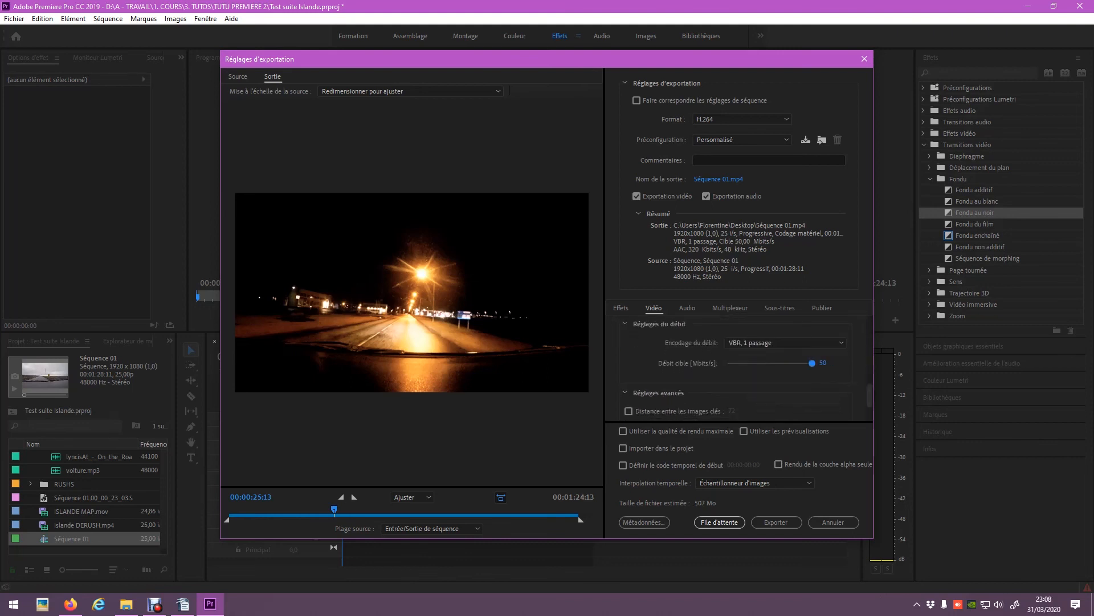
pyautogui.click(786, 342)
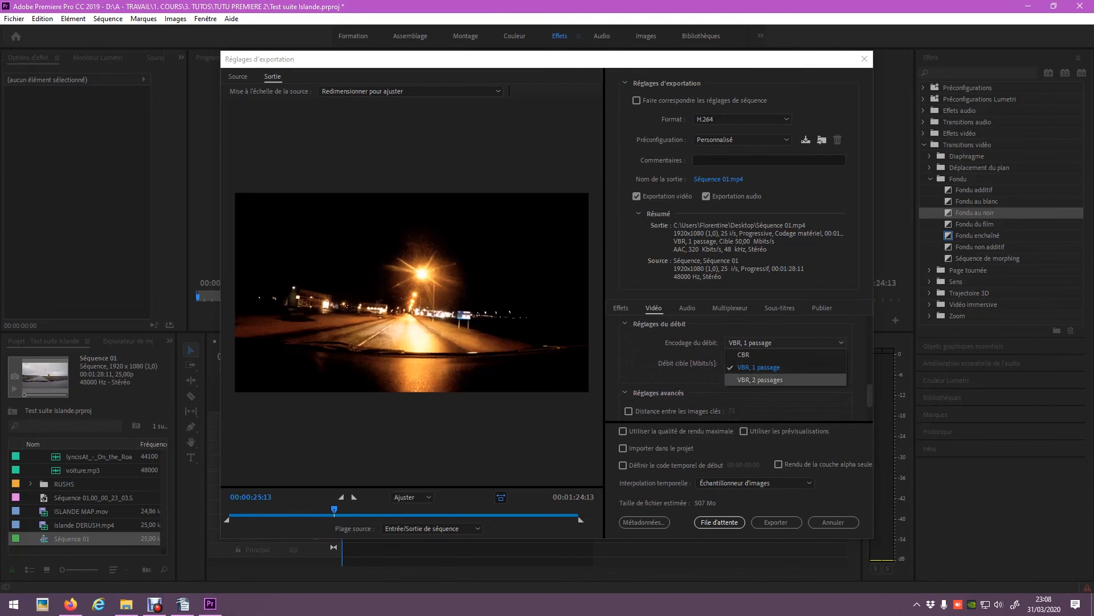
pyautogui.click(786, 380)
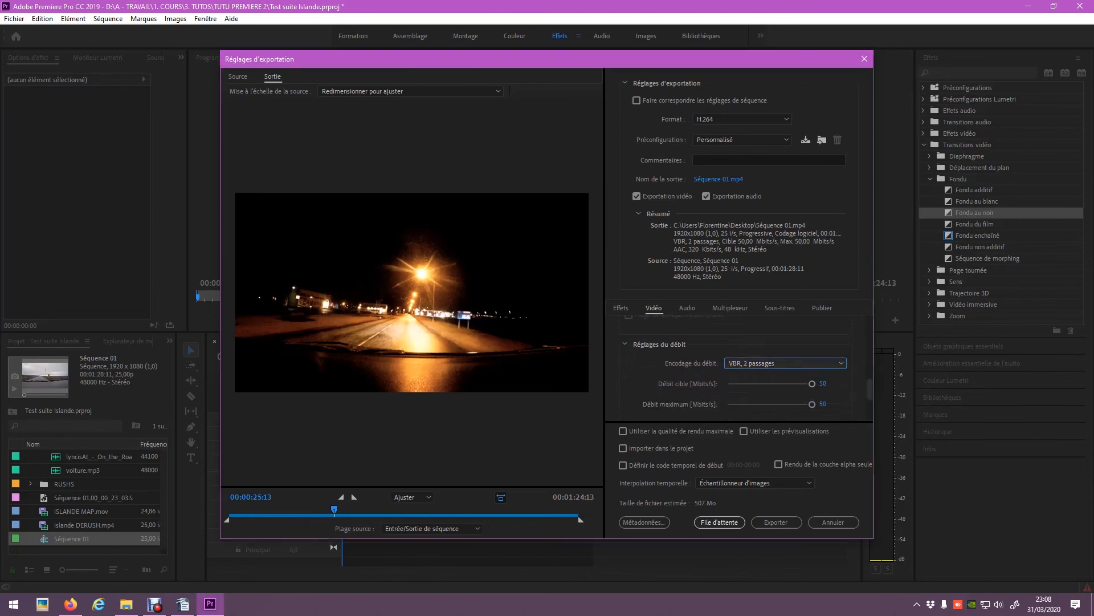
pyautogui.scroll(-5, 735, 365)
pyautogui.click(623, 431)
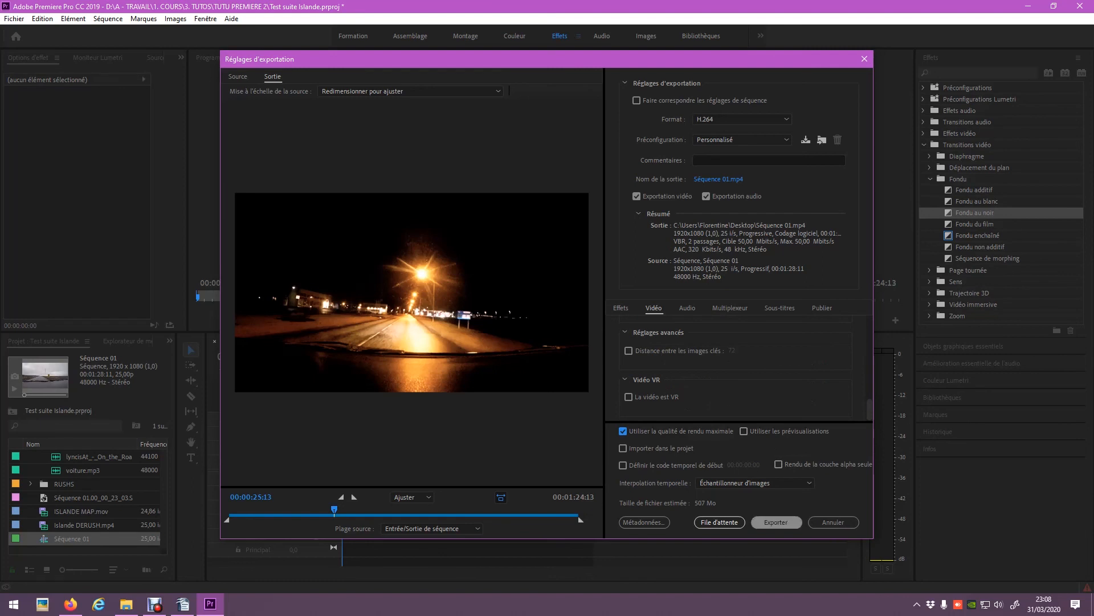
# - Name the output TEST.mp4, save it in D:\A - TRAVAIL\1. COURS\3. TUTOS\TUTU PREMIERE 2, and export the sequence
pyautogui.click(719, 179)
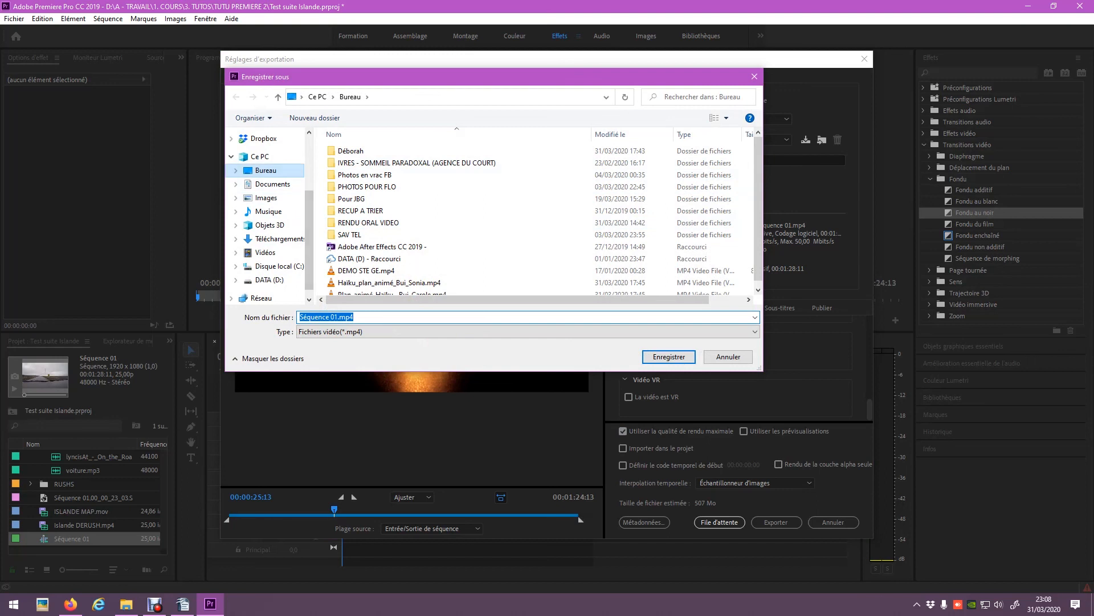
pyautogui.write('TEST')
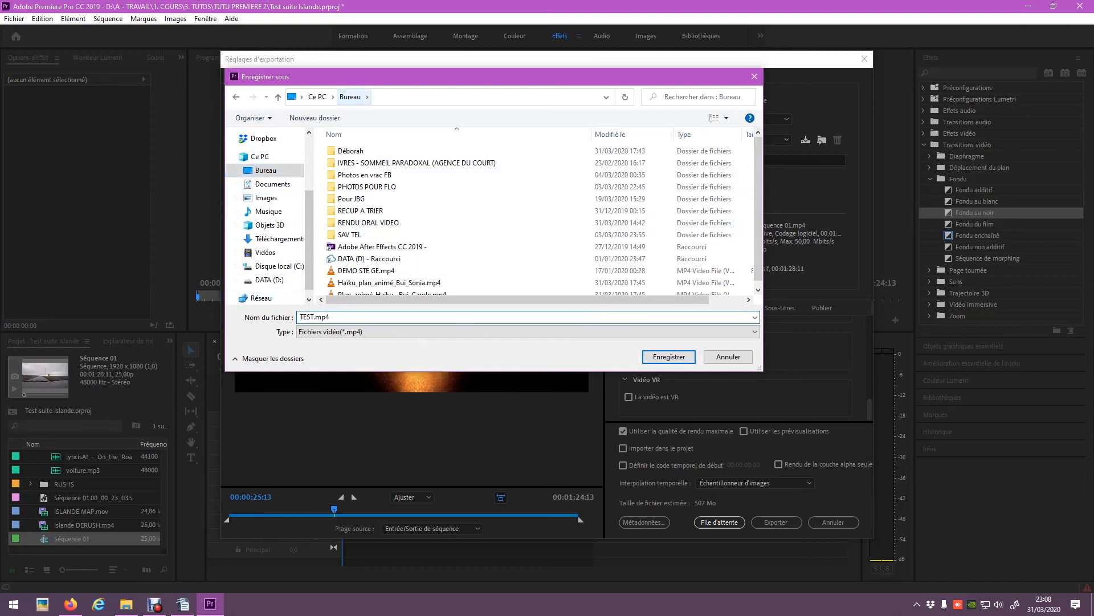
pyautogui.click(268, 279)
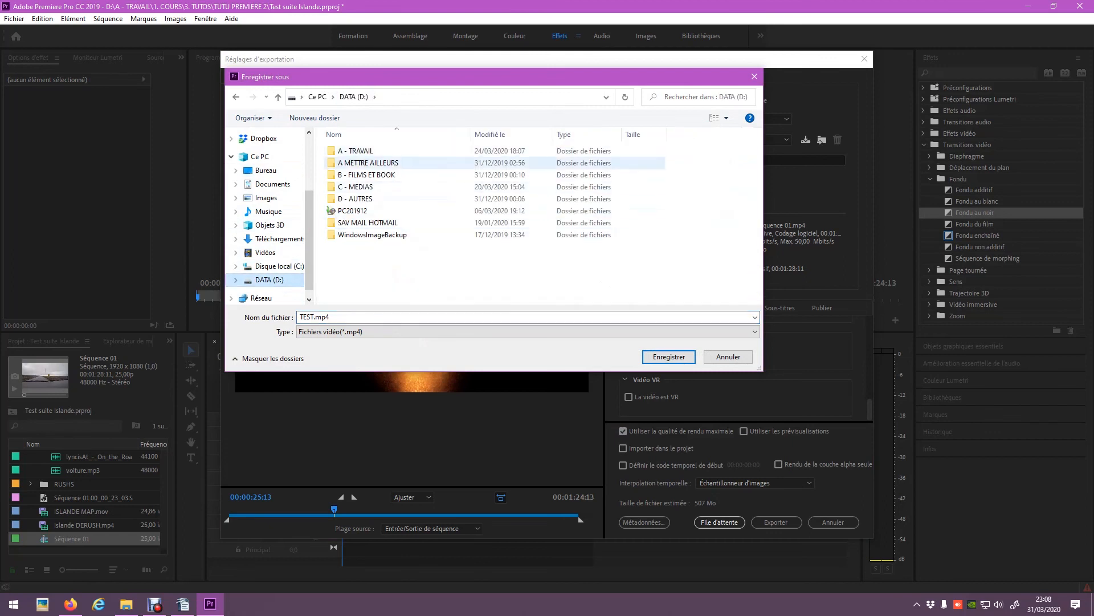
pyautogui.doubleClick(355, 151)
pyautogui.doubleClick(353, 150)
pyautogui.click(351, 175)
pyautogui.doubleClick(351, 174)
pyautogui.doubleClick(351, 175)
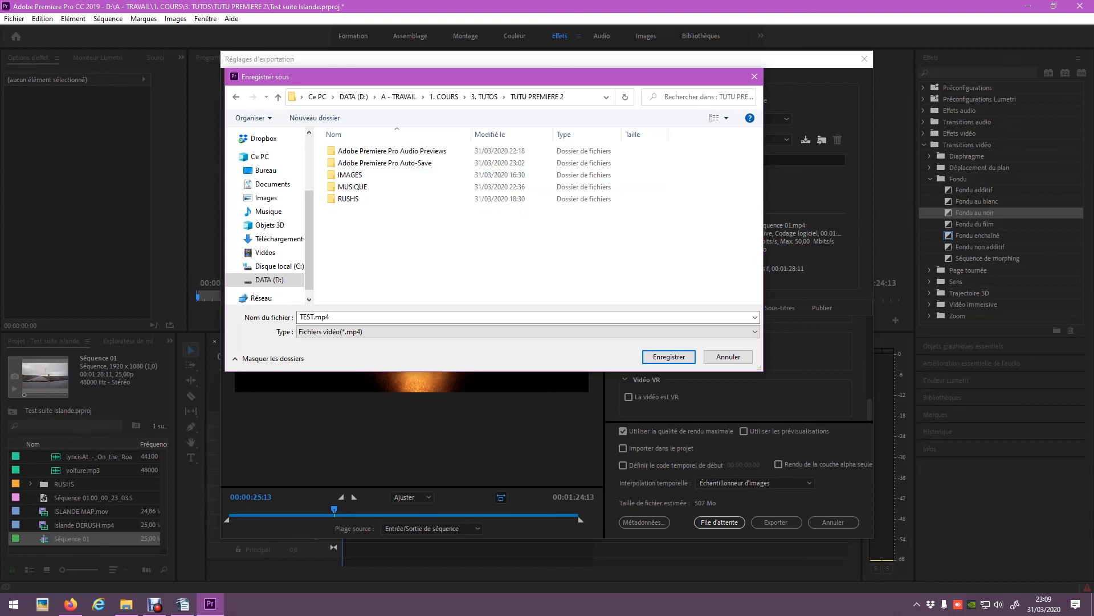
pyautogui.press('Return')
pyautogui.click(776, 521)
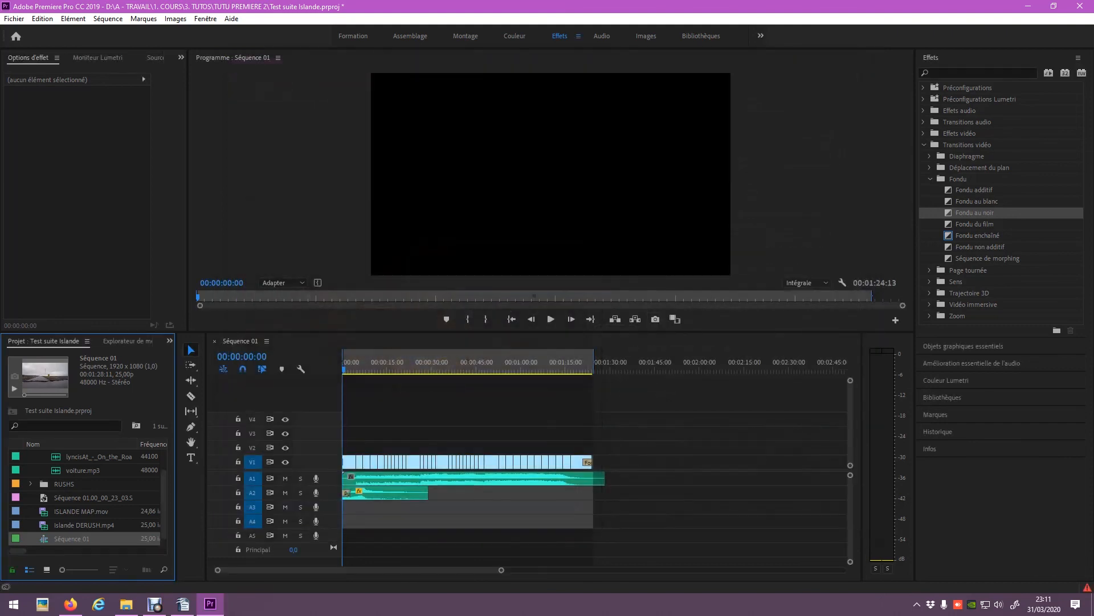
# - Switch to File Explorer and play the exported TEST.mp4 from the TUTU PREMIERE 2 folder
pyautogui.click(126, 604)
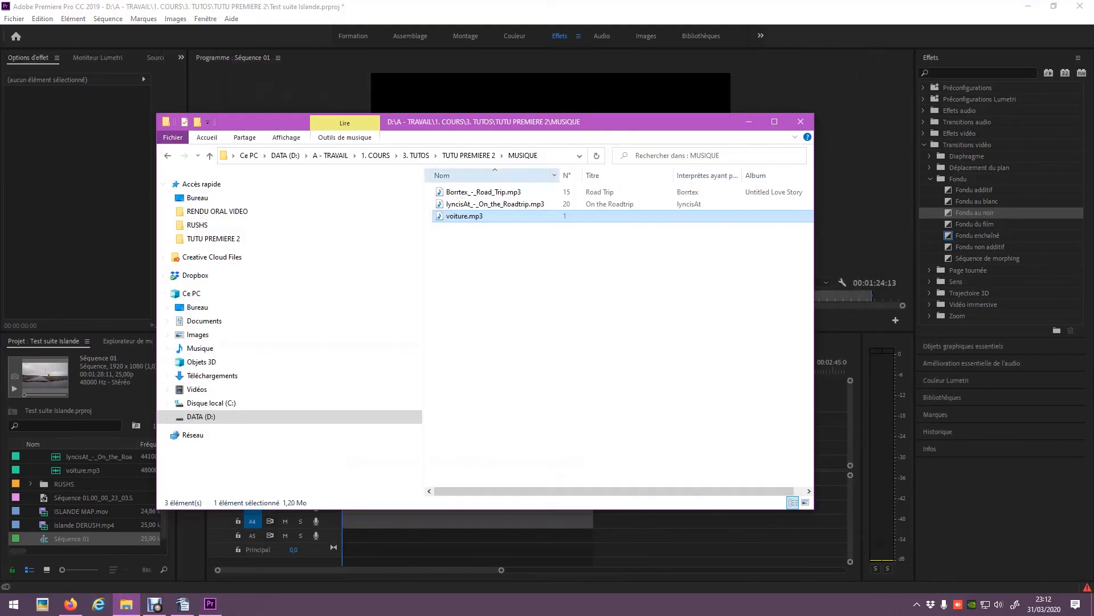
pyautogui.click(469, 155)
pyautogui.doubleClick(460, 192)
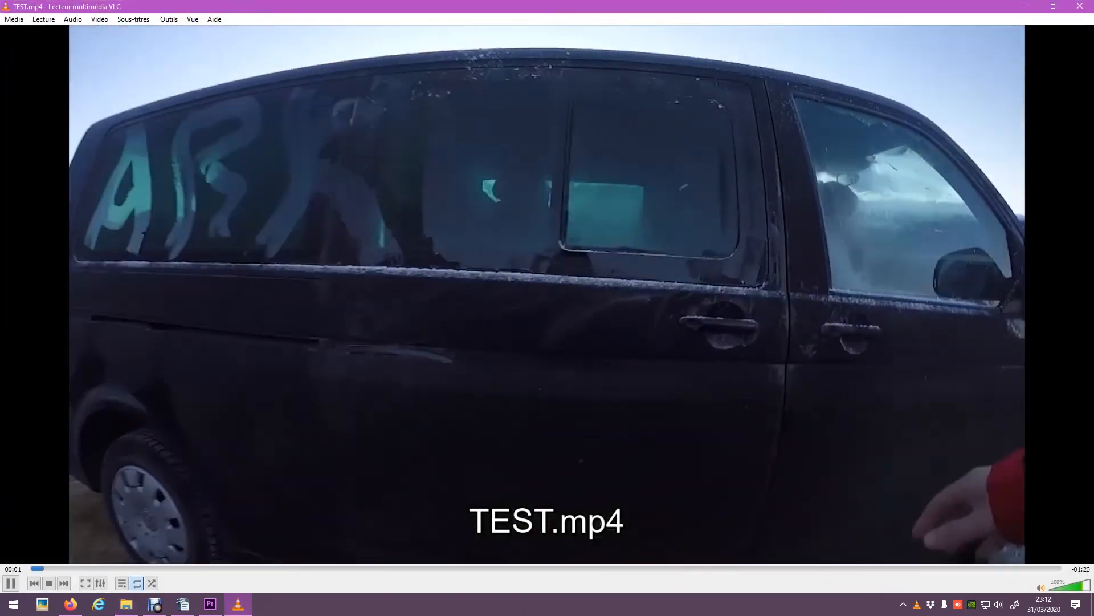